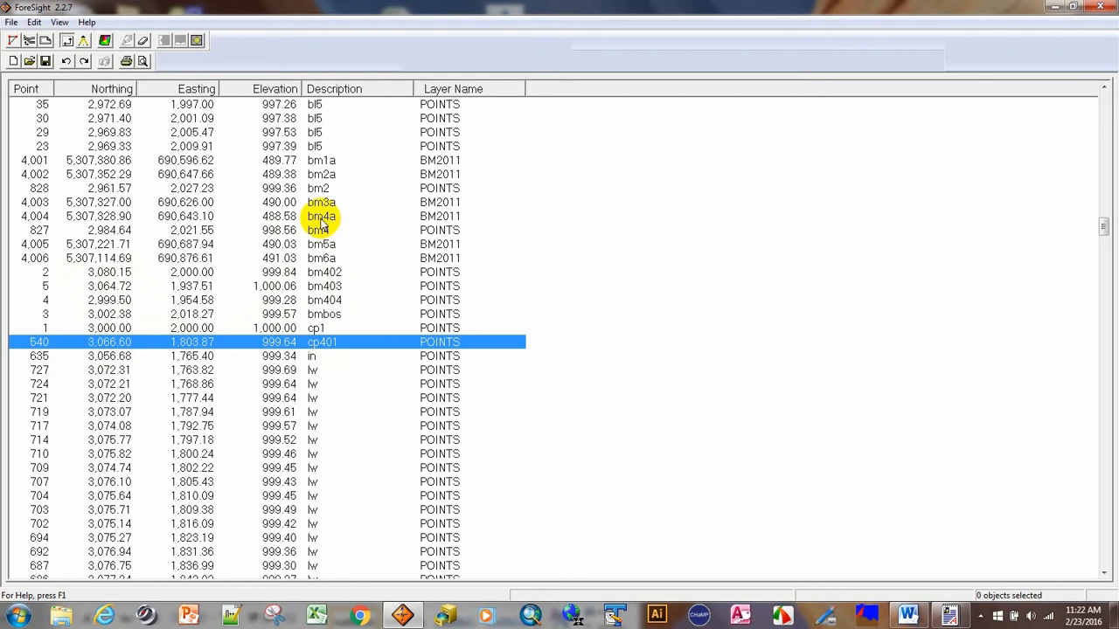
Locate the bm2 and bm4 benchmark points on the POINTS layer in the coordinate list
{"action": "left_click", "coordinate": [267, 188]}
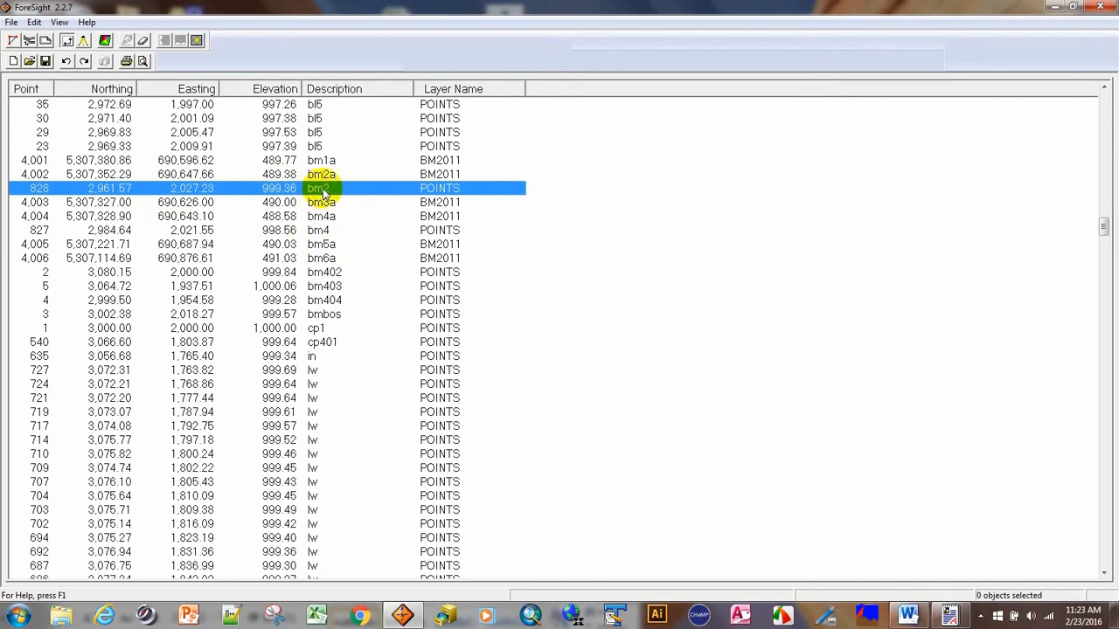
{"action": "left_click", "coordinate": [317, 232]}
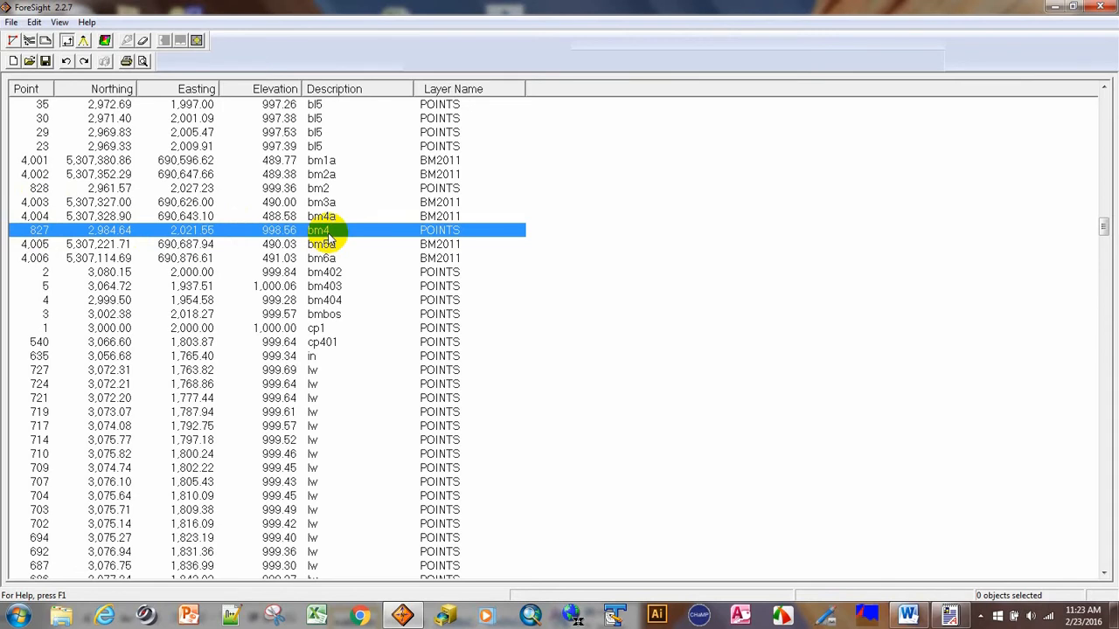
{"action": "left_click", "coordinate": [40, 188]}
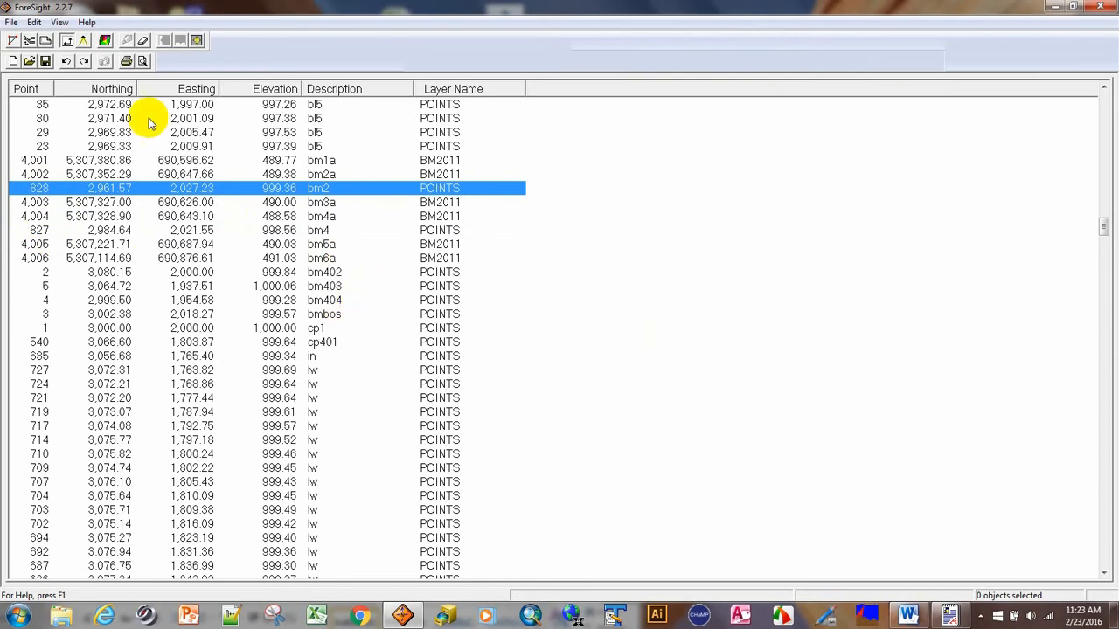
Compute a simple point-to-point inverse from point 827 to point 828 in the plan view
{"action": "left_click", "coordinate": [12, 41]}
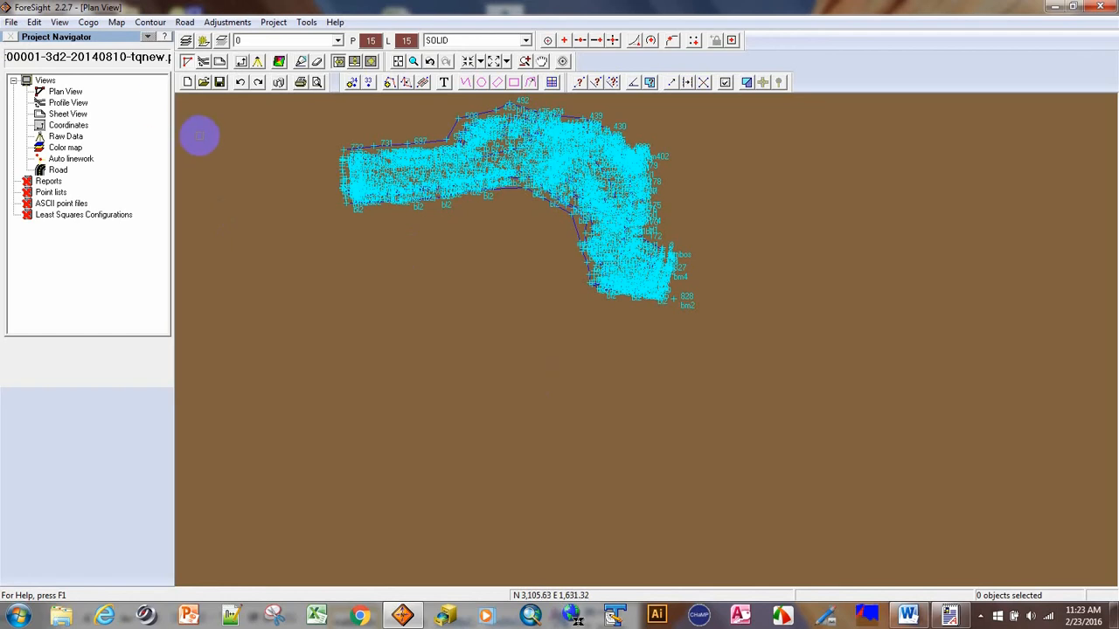
{"action": "left_click", "coordinate": [88, 22]}
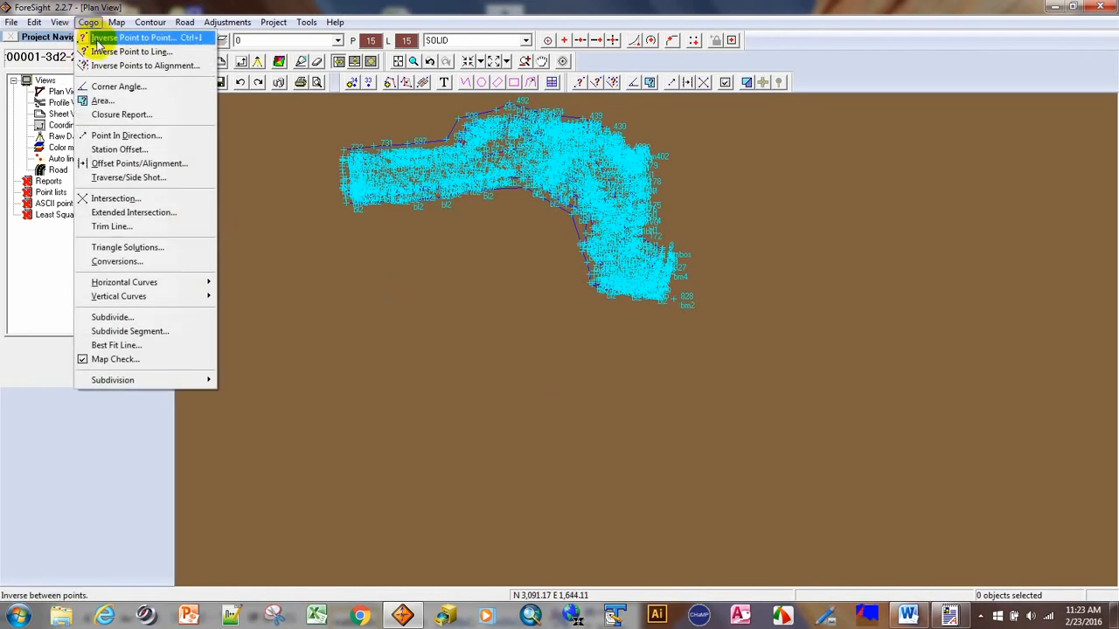
{"action": "left_click", "coordinate": [131, 37]}
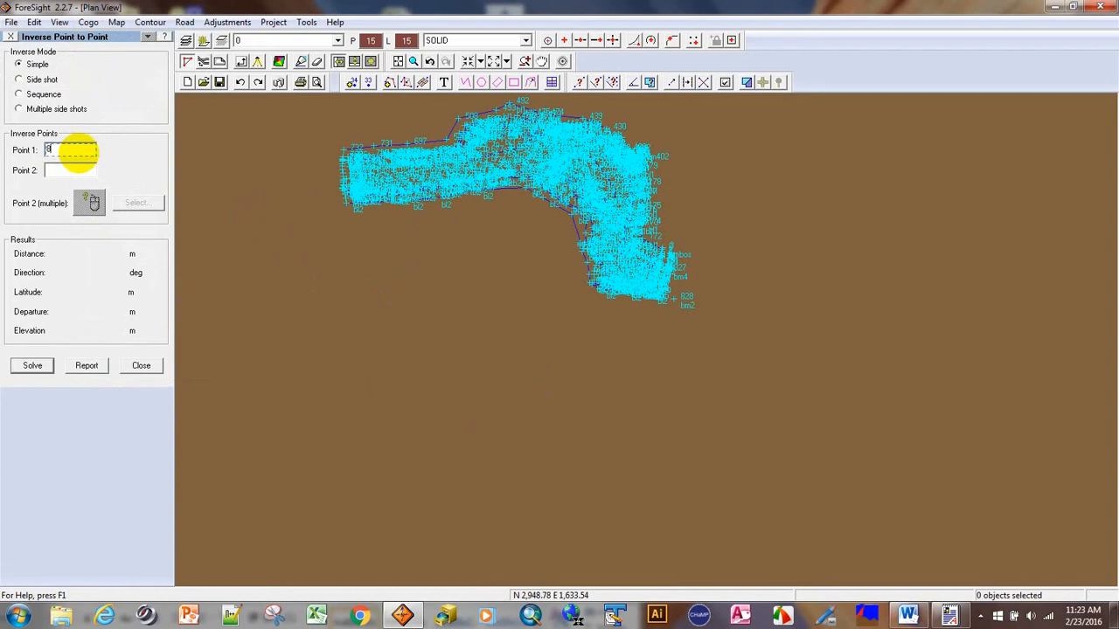
{"action": "type", "text": "827"}
{"action": "left_click", "coordinate": [62, 168]}
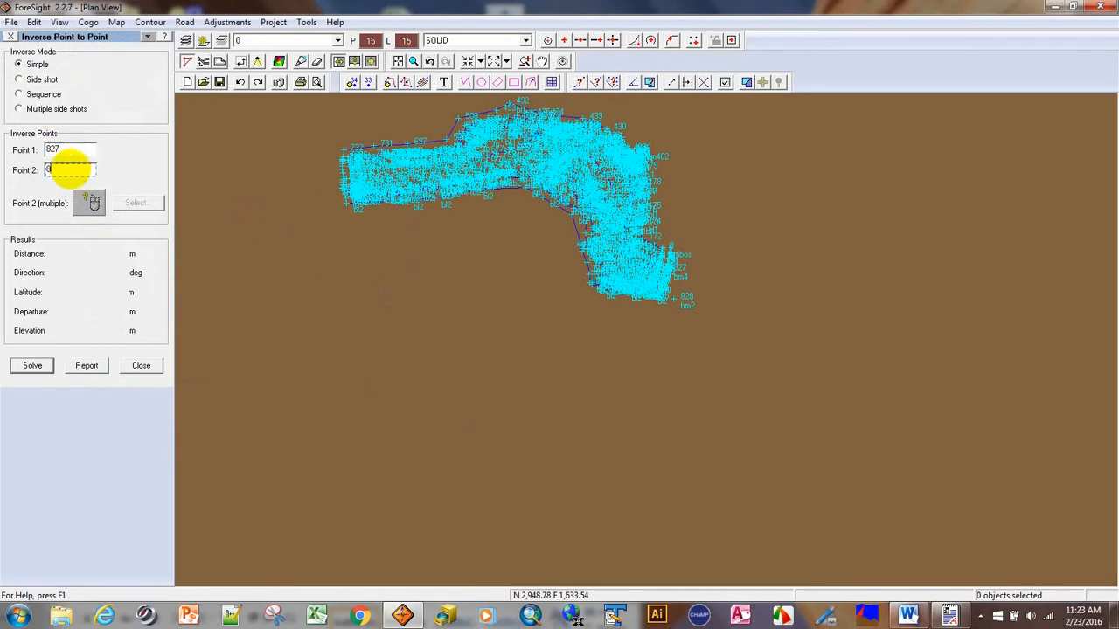
{"action": "type", "text": "828"}
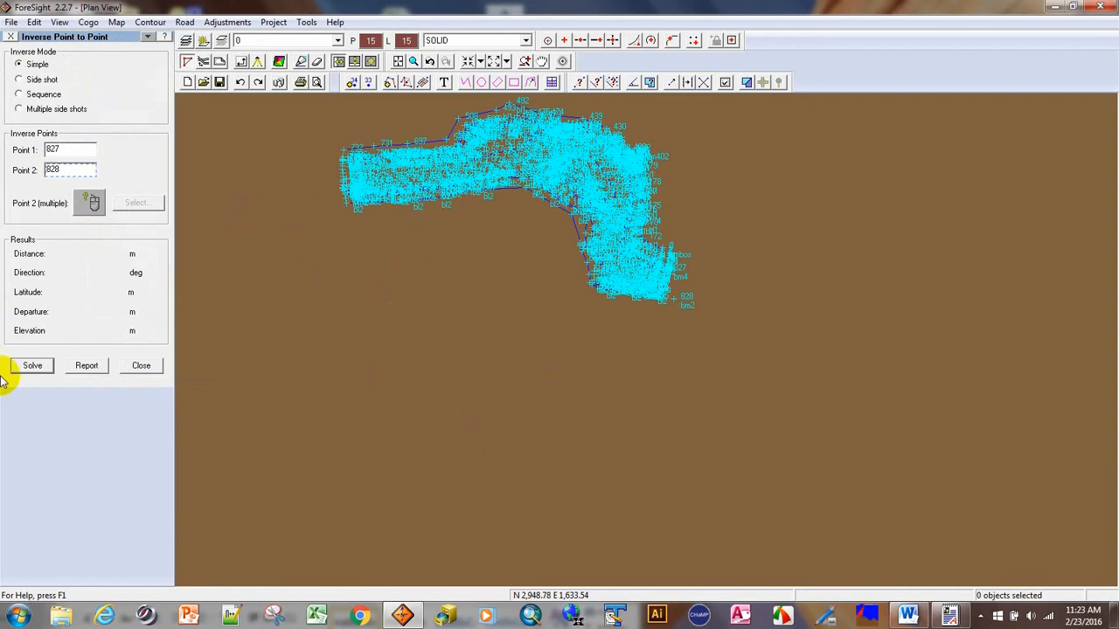
{"action": "left_click", "coordinate": [31, 365]}
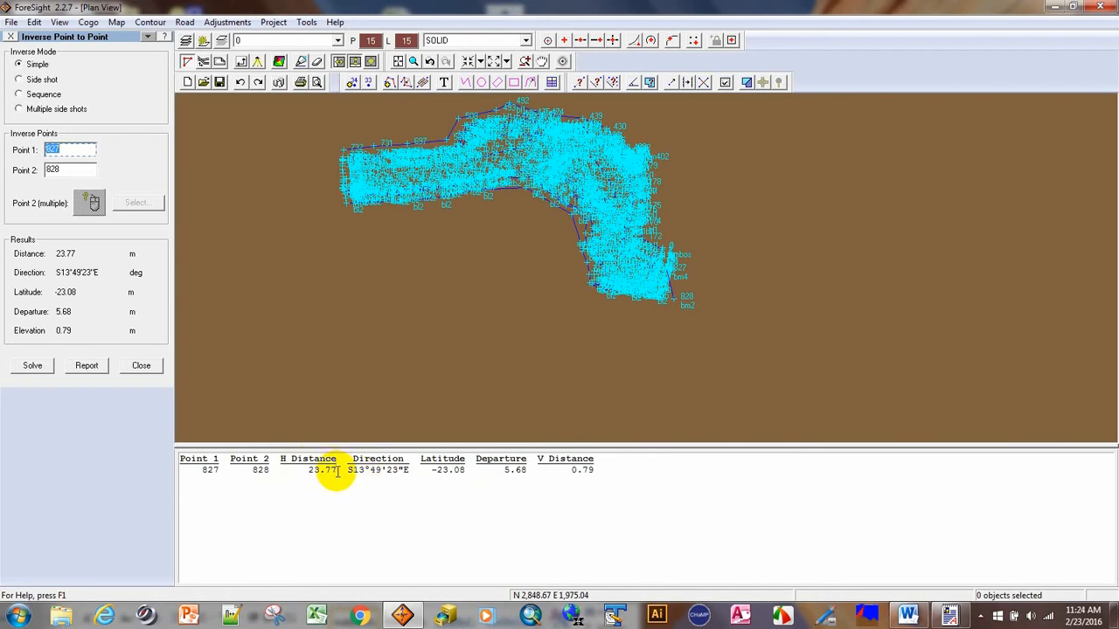
Set the project's northing/easting, elevation and distance formats to three decimals (54,321.123)
{"action": "left_click", "coordinate": [13, 22]}
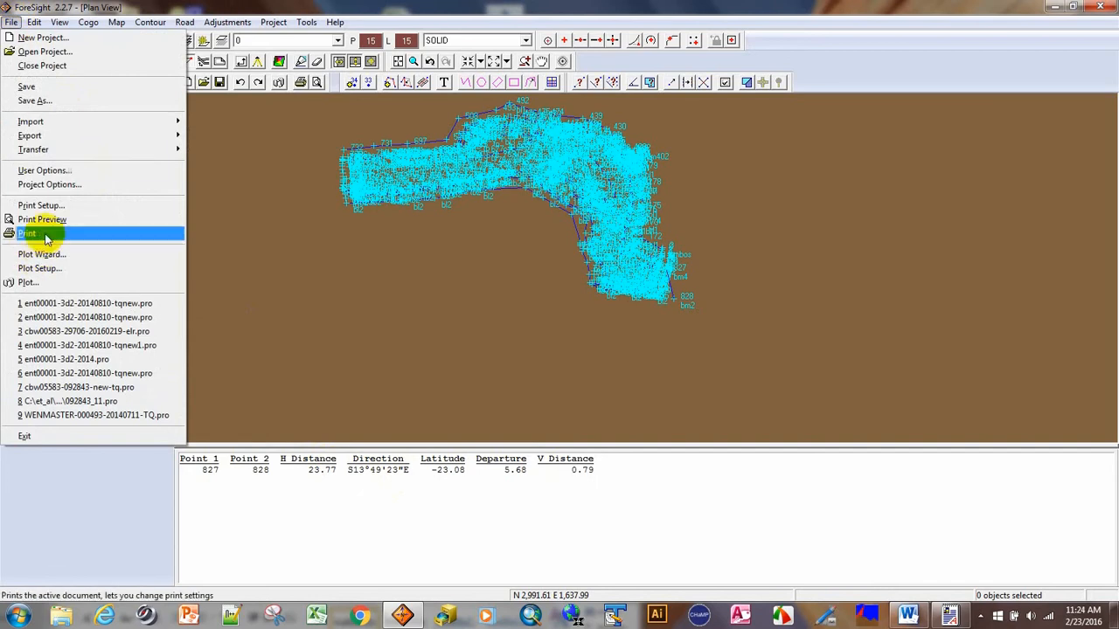
{"action": "left_click", "coordinate": [50, 184]}
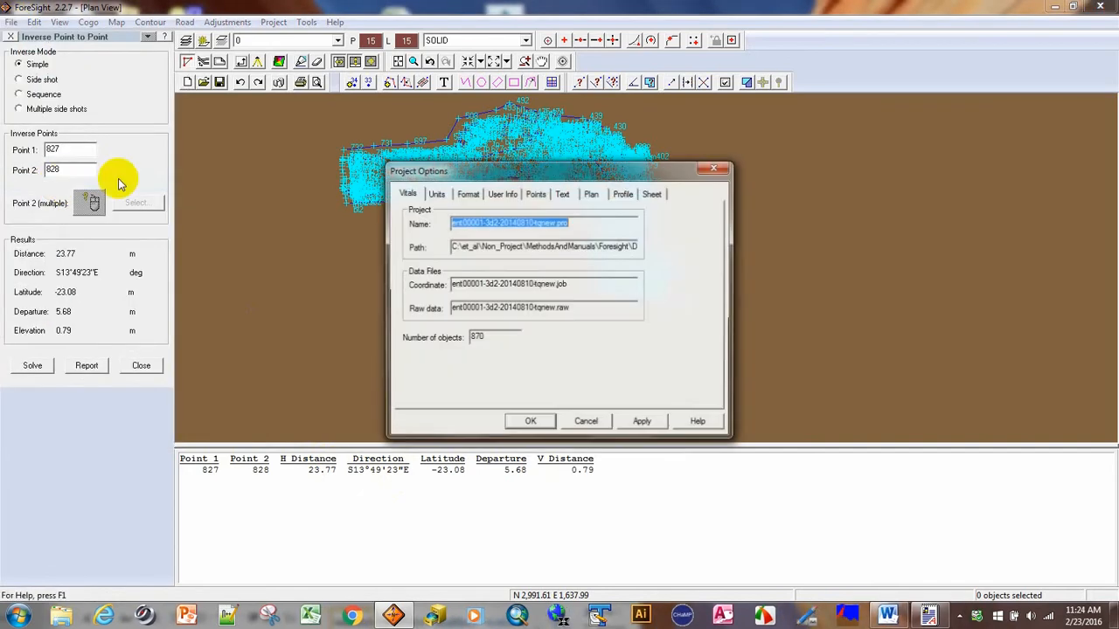
{"action": "left_click", "coordinate": [437, 194]}
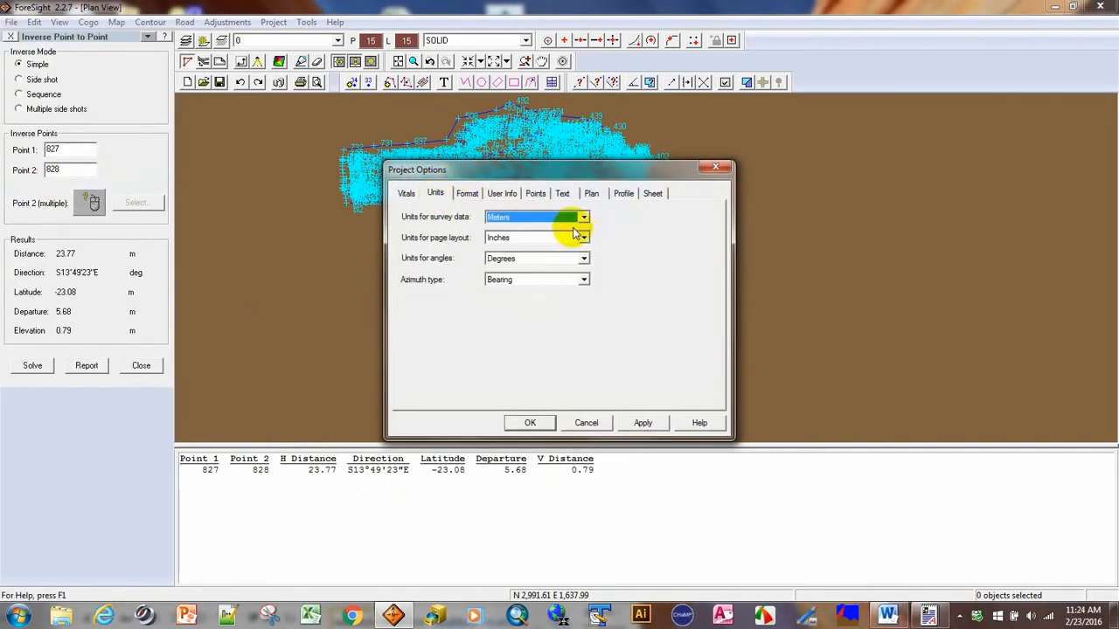
{"action": "left_click", "coordinate": [472, 195]}
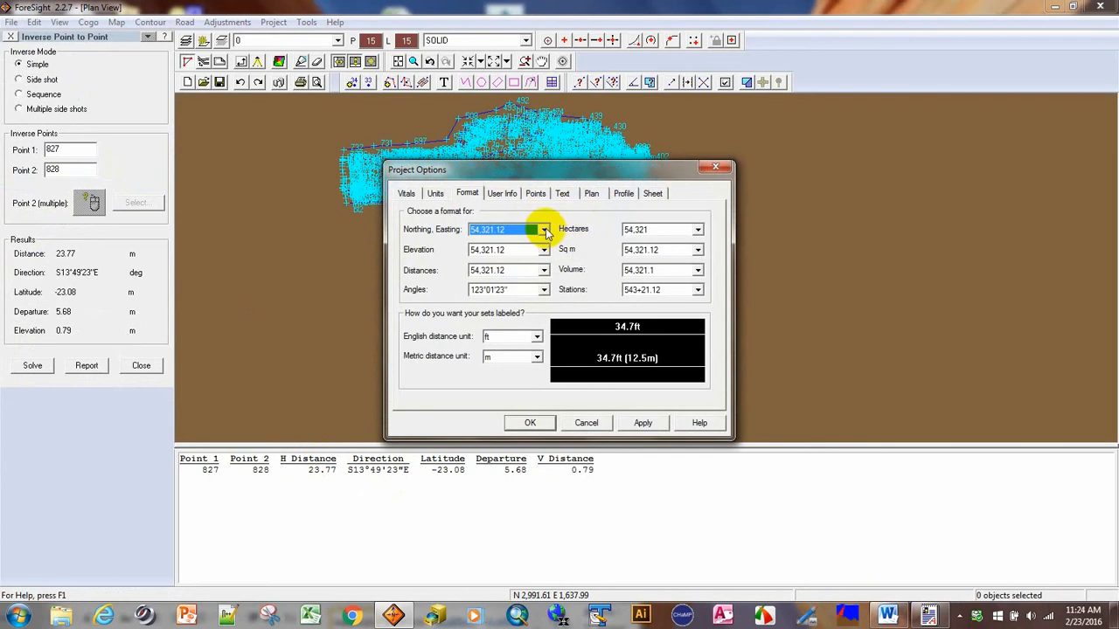
{"action": "left_click", "coordinate": [543, 229]}
{"action": "left_click", "coordinate": [527, 270]}
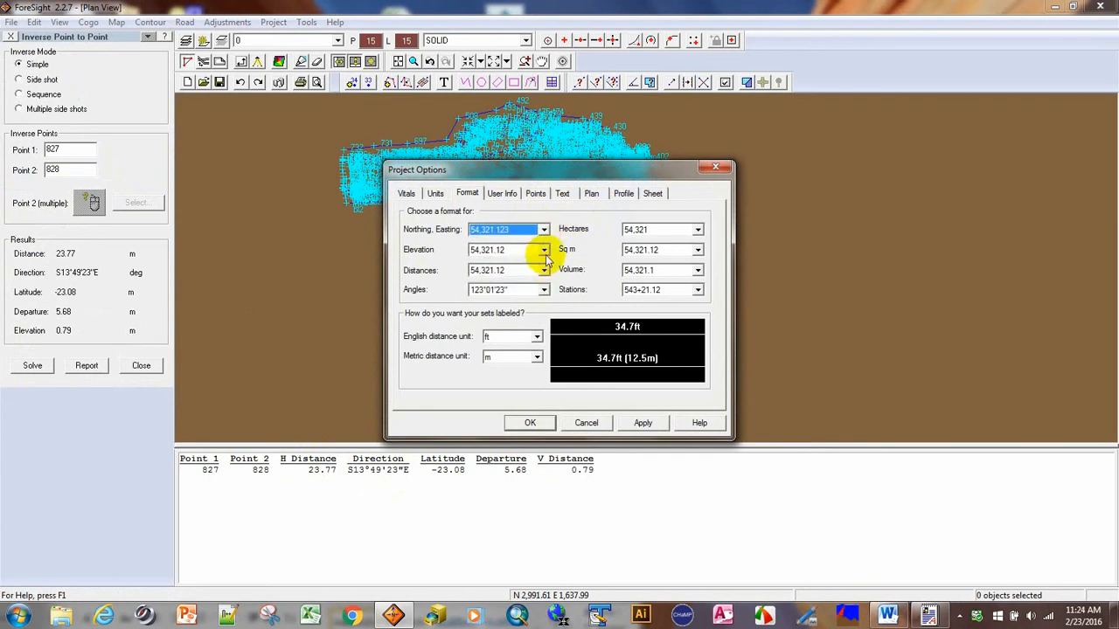
{"action": "left_click", "coordinate": [535, 250]}
{"action": "left_click", "coordinate": [544, 291]}
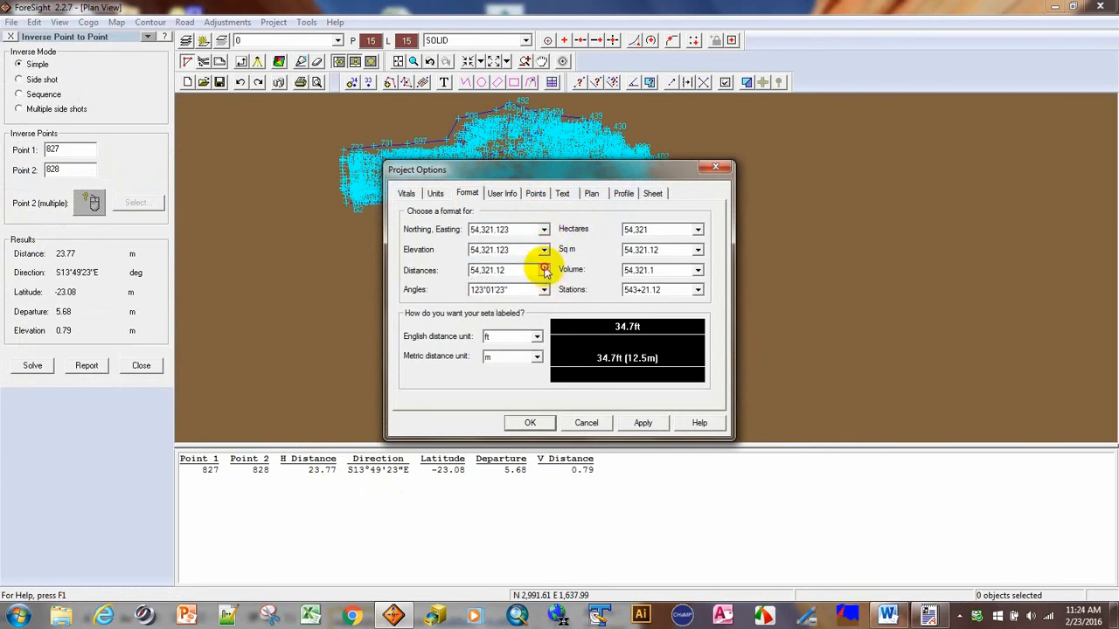
{"action": "left_click", "coordinate": [543, 270]}
{"action": "left_click", "coordinate": [525, 316]}
Set the project's angle format to 123°01'23.01230" and apply the project options
{"action": "left_click", "coordinate": [544, 291]}
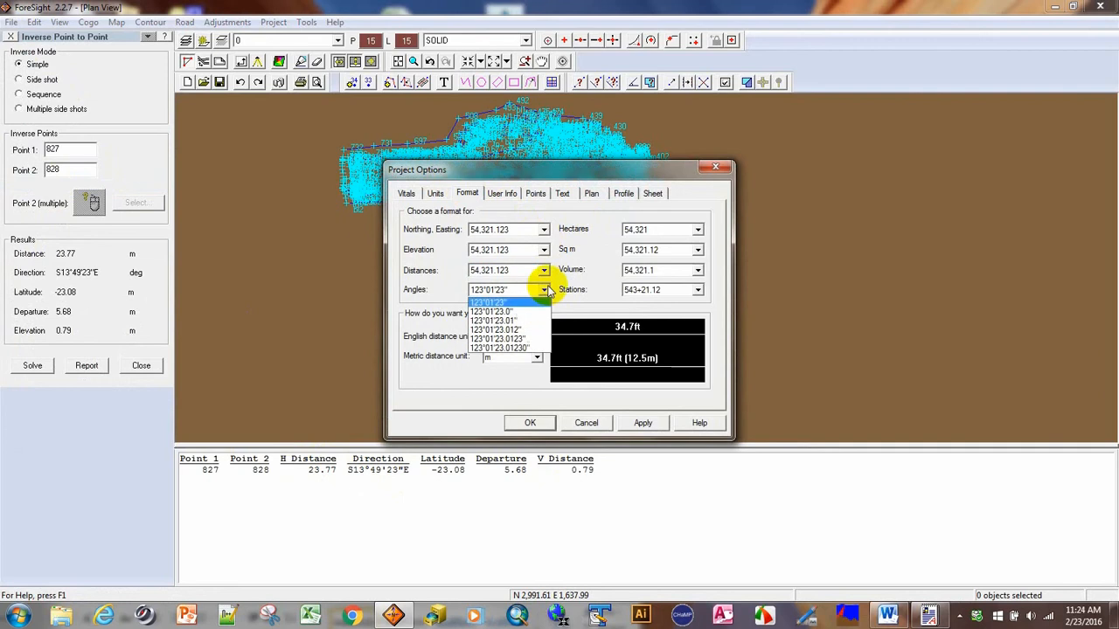
{"action": "left_click", "coordinate": [533, 351]}
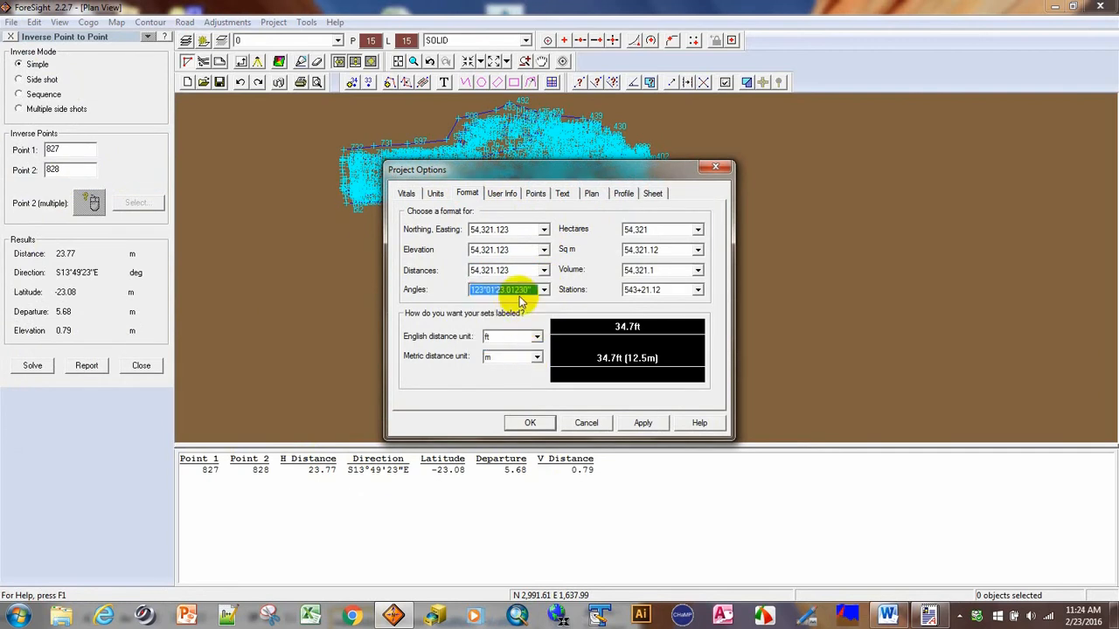
{"action": "left_click", "coordinate": [647, 423]}
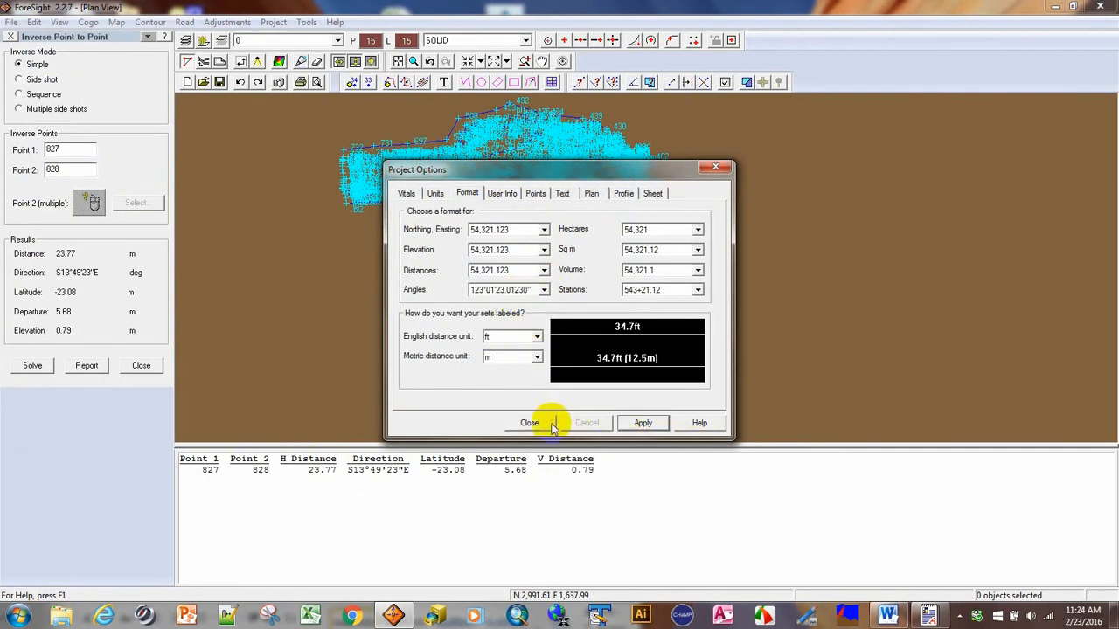
{"action": "left_click", "coordinate": [525, 422]}
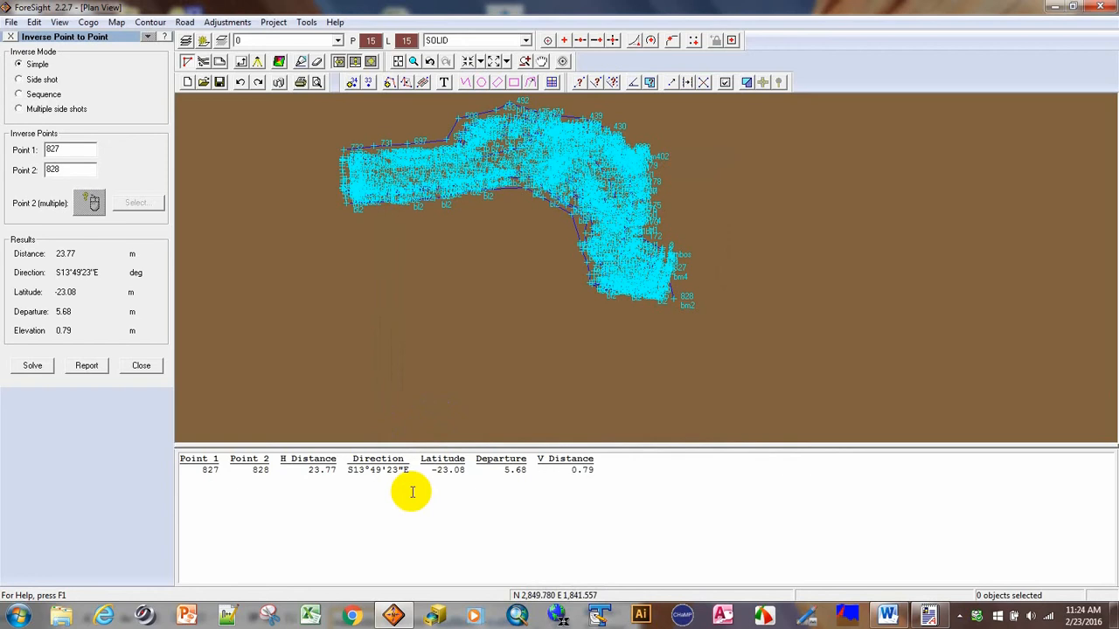
Recompute the inverse from point 827 to 828 with the new formats and inspect its line in the plan view
{"action": "left_click", "coordinate": [32, 366]}
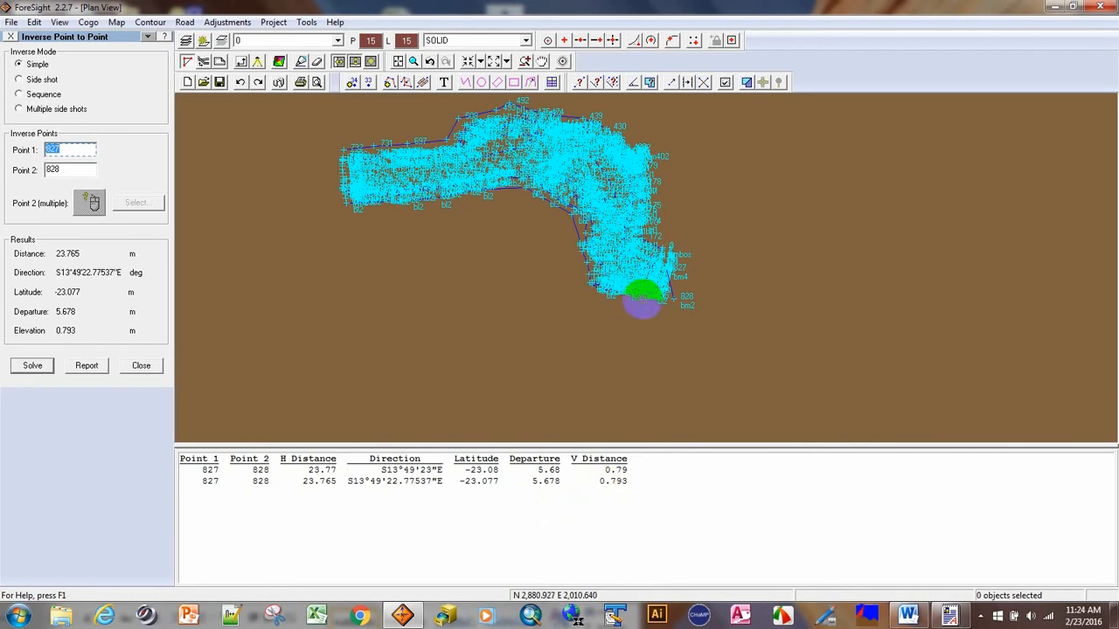
{"action": "left_click_drag", "start_coordinate": [641, 297], "coordinate": [690, 319]}
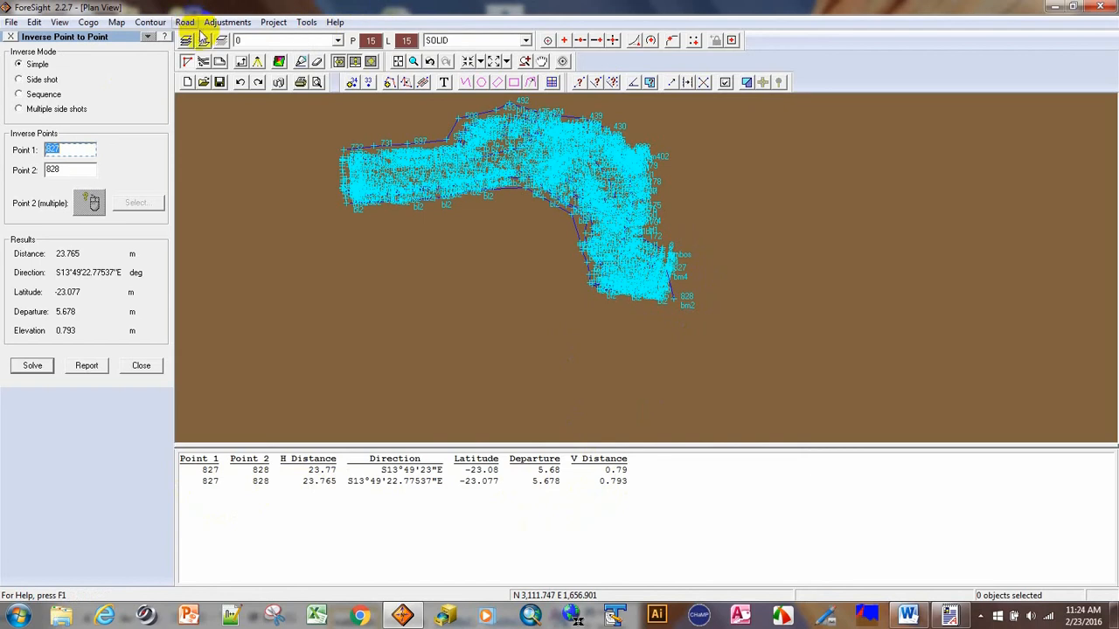
{"action": "left_click", "coordinate": [541, 61]}
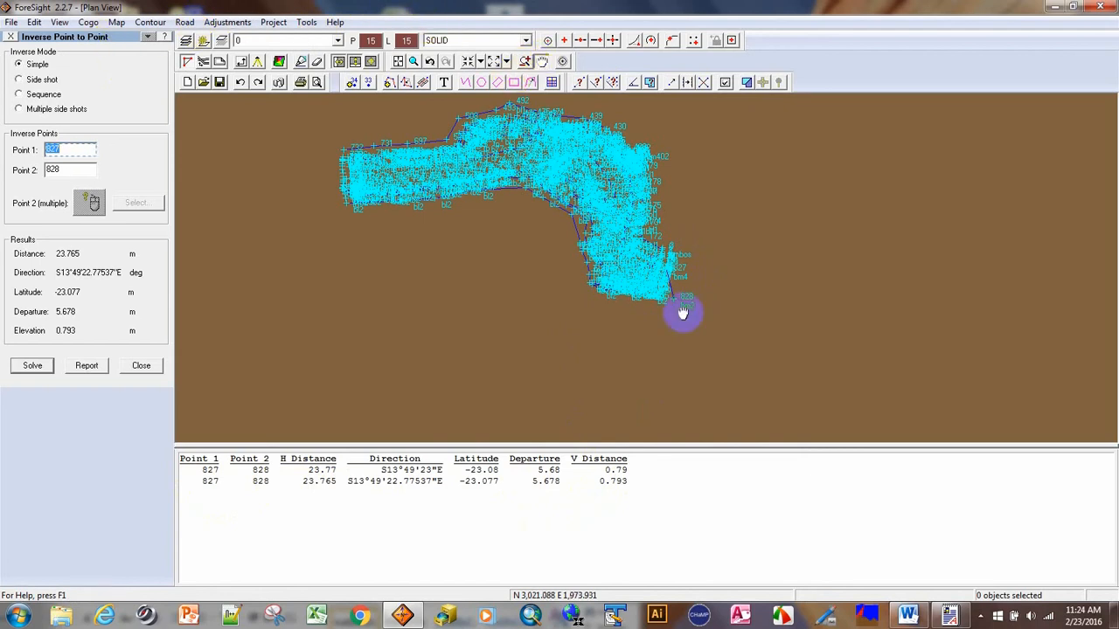
{"action": "scroll", "coordinate": [701, 282], "scroll_direction": "up", "scroll_amount": 5}
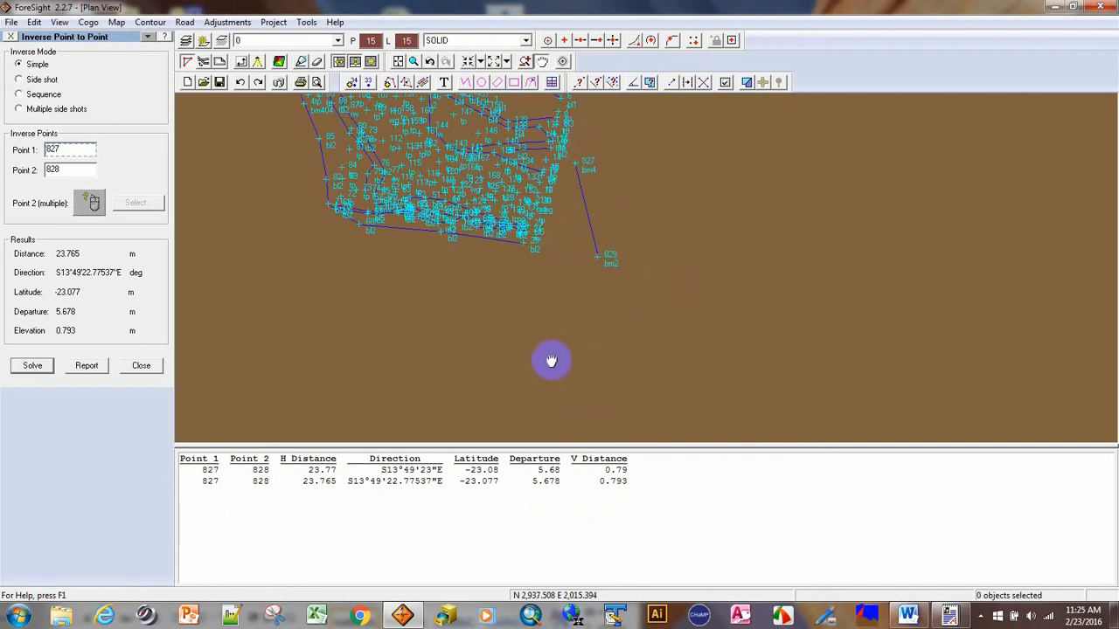
{"action": "scroll", "coordinate": [546, 368], "scroll_direction": "down", "scroll_amount": 2}
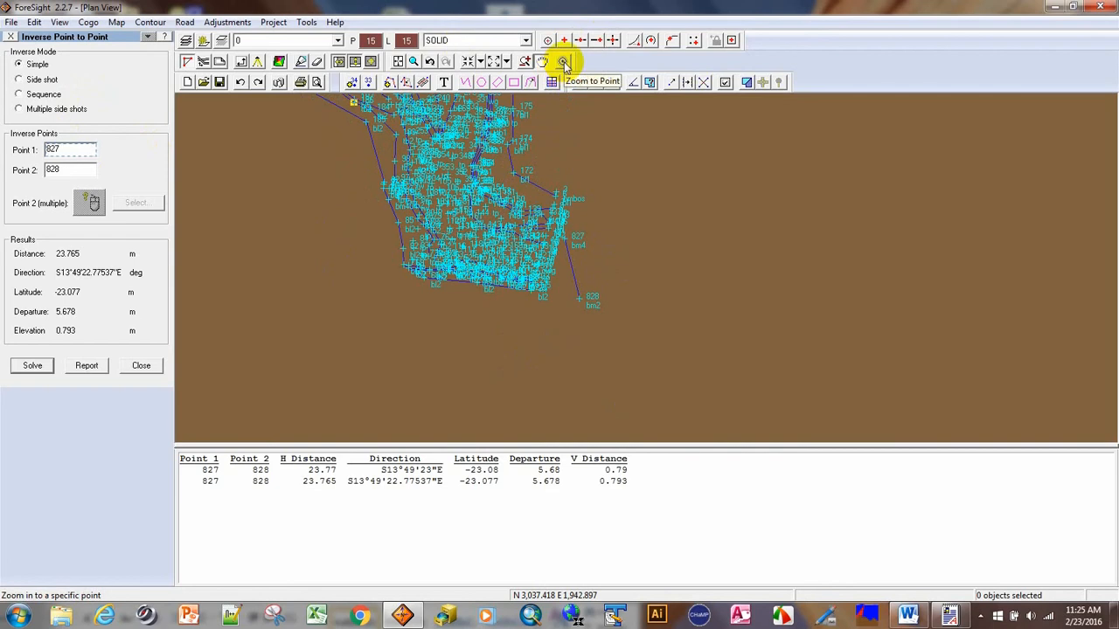
Zoom the plan view to point 4004 and examine the benchmarks around it
{"action": "left_click", "coordinate": [564, 64]}
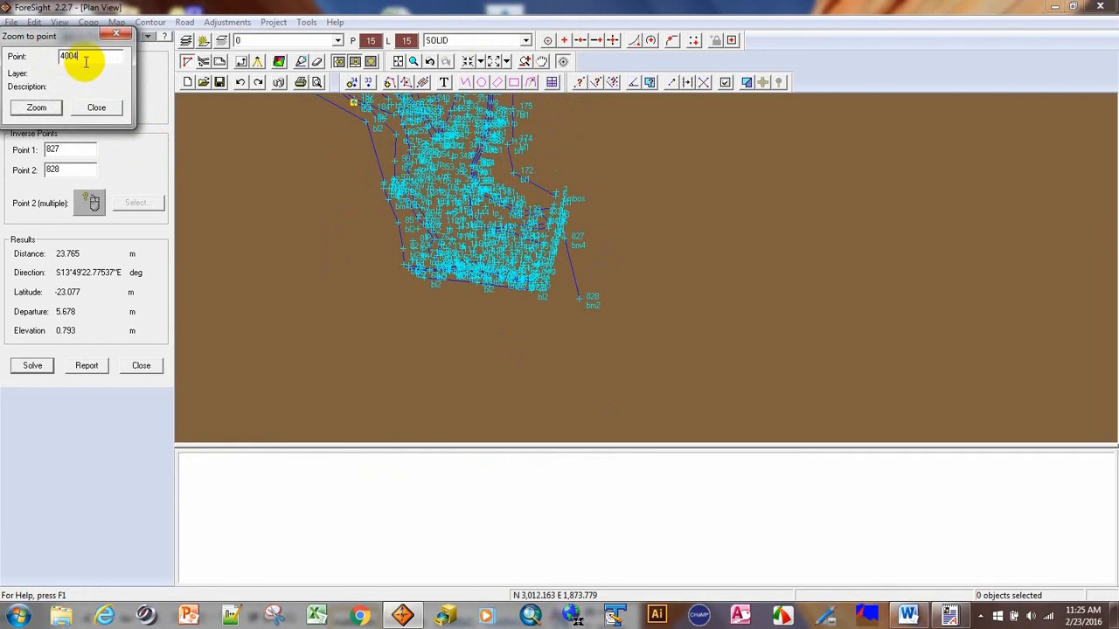
{"action": "left_click", "coordinate": [35, 106]}
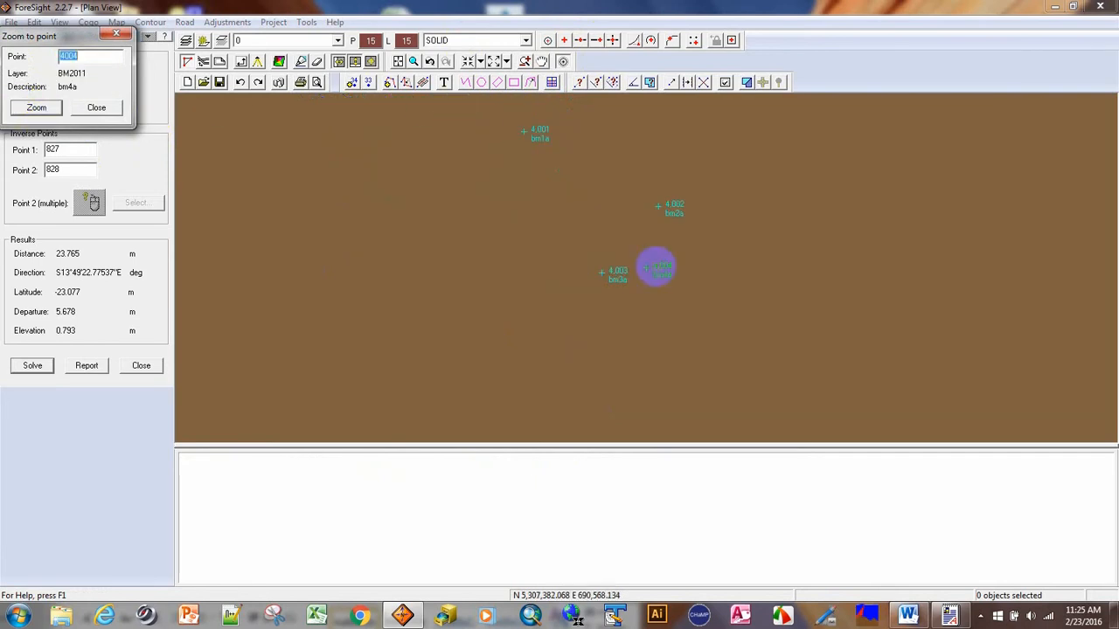
{"action": "left_click", "coordinate": [591, 217]}
{"action": "scroll", "coordinate": [594, 214], "scroll_direction": "down", "scroll_amount": 2}
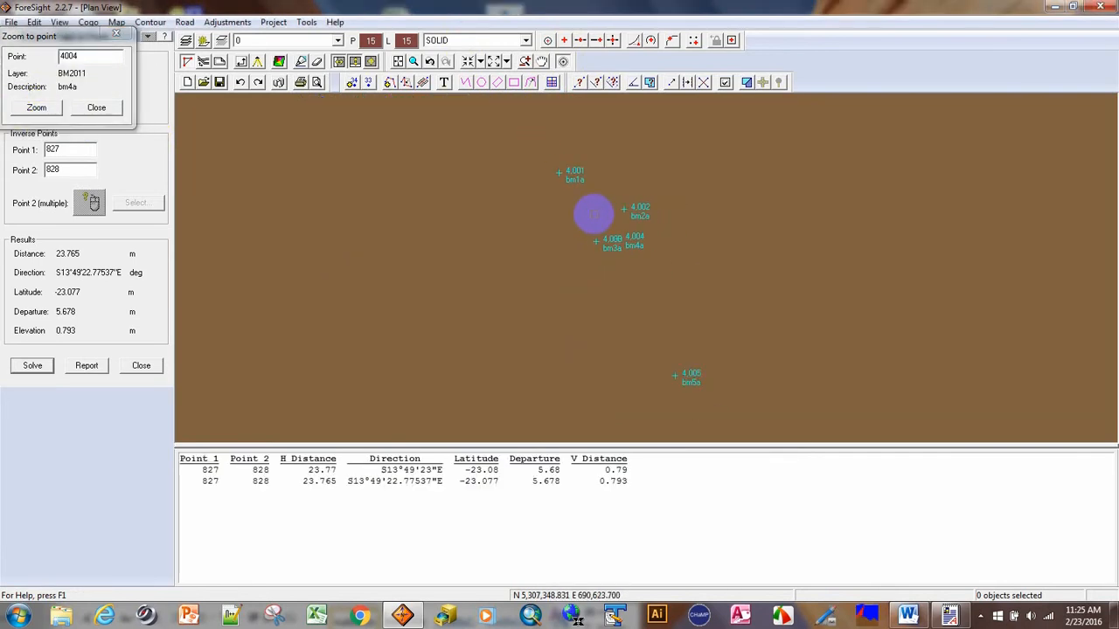
{"action": "scroll", "coordinate": [624, 250], "scroll_direction": "up", "scroll_amount": 2}
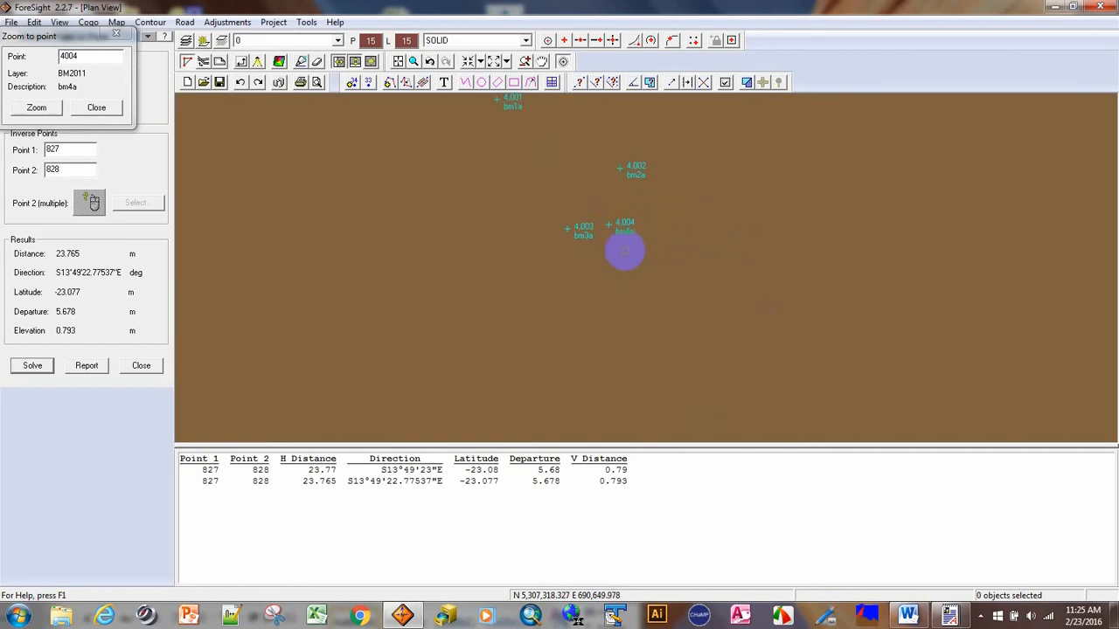
{"action": "scroll", "coordinate": [624, 250], "scroll_direction": "up", "scroll_amount": 1}
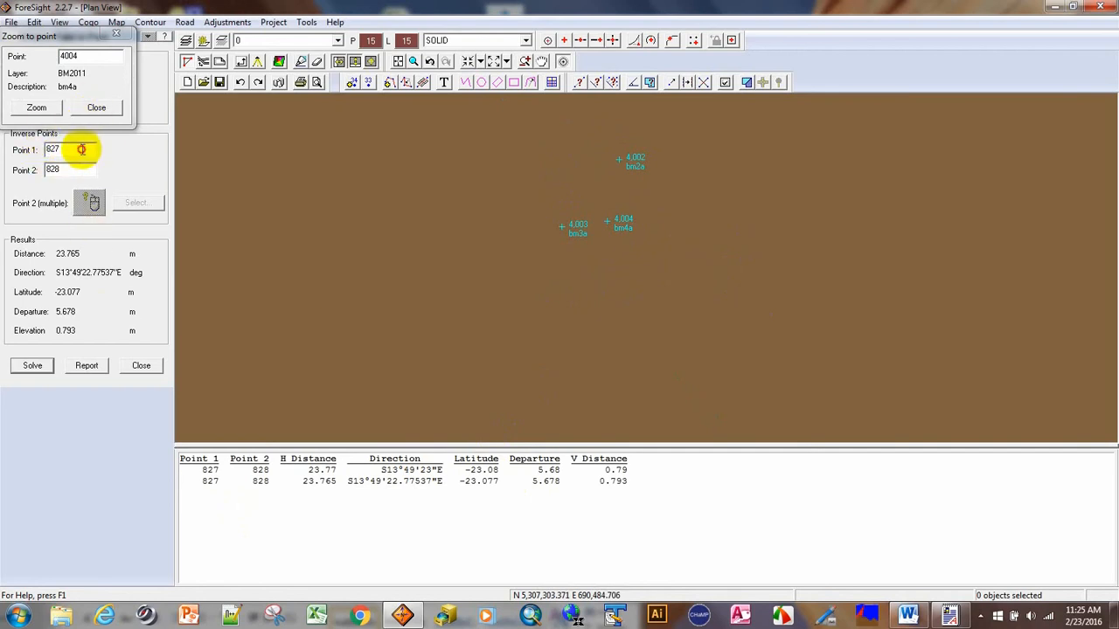
Compute the inverse from point 4004 to point 4002 and view the line among the surrounding benchmarks
{"action": "left_click_drag", "start_coordinate": [82, 150], "coordinate": [10, 149]}
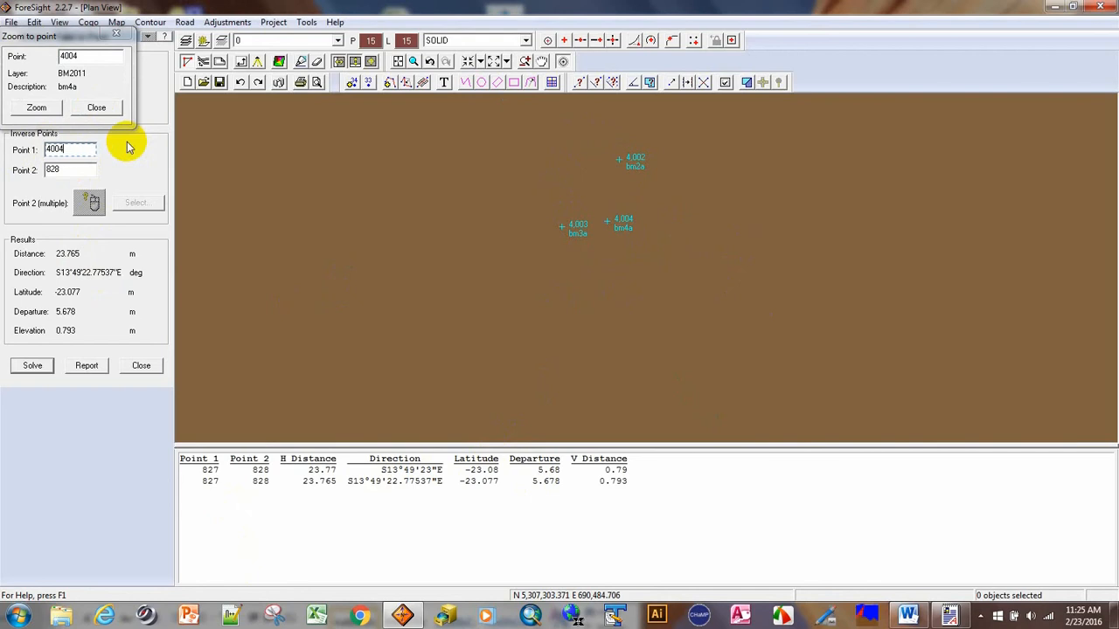
{"action": "double_click", "coordinate": [66, 168]}
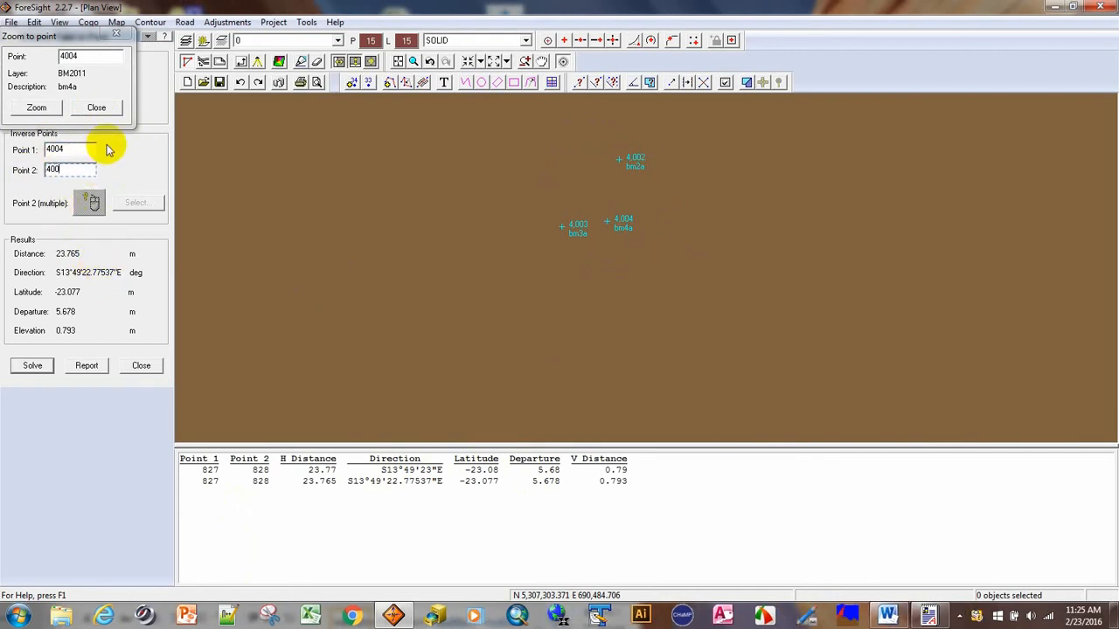
{"action": "left_click", "coordinate": [34, 366]}
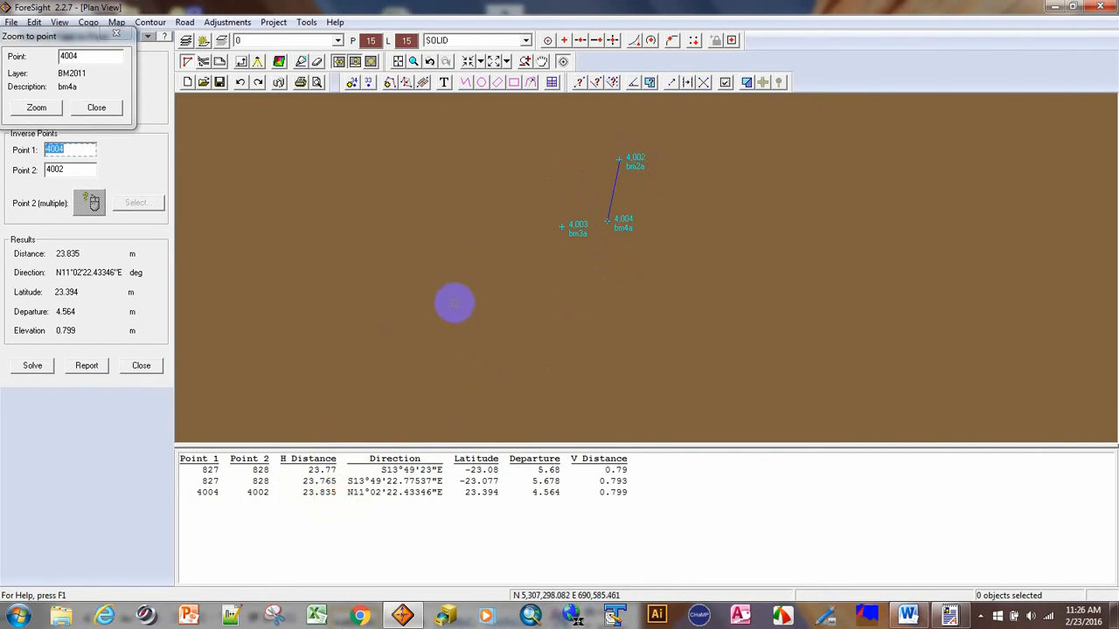
{"action": "left_click", "coordinate": [542, 61]}
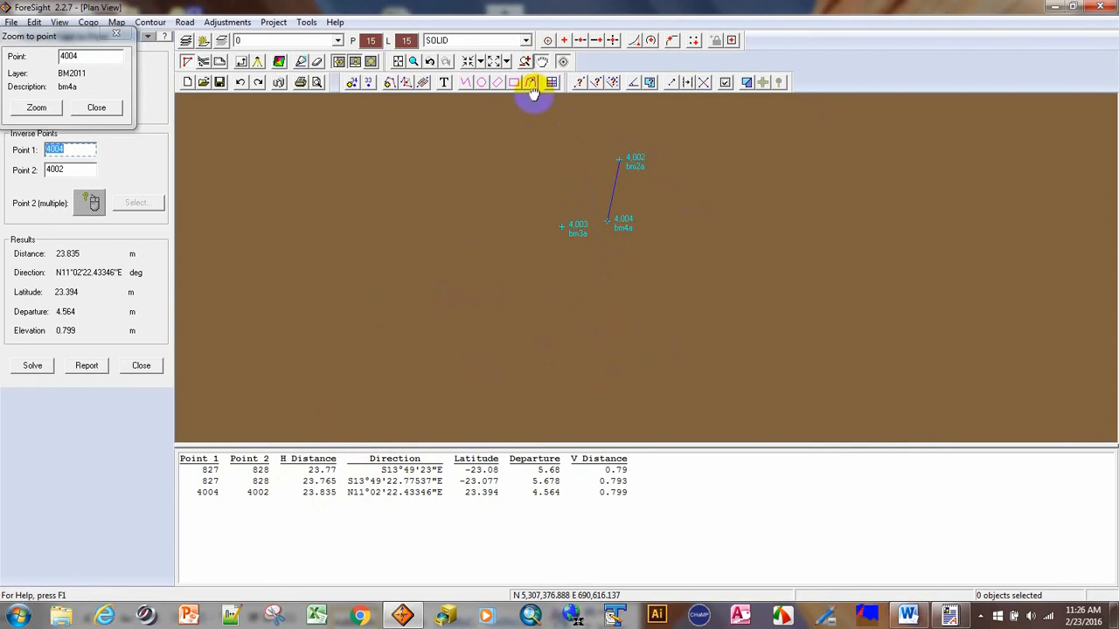
{"action": "scroll", "coordinate": [642, 268], "scroll_direction": "down", "scroll_amount": 1}
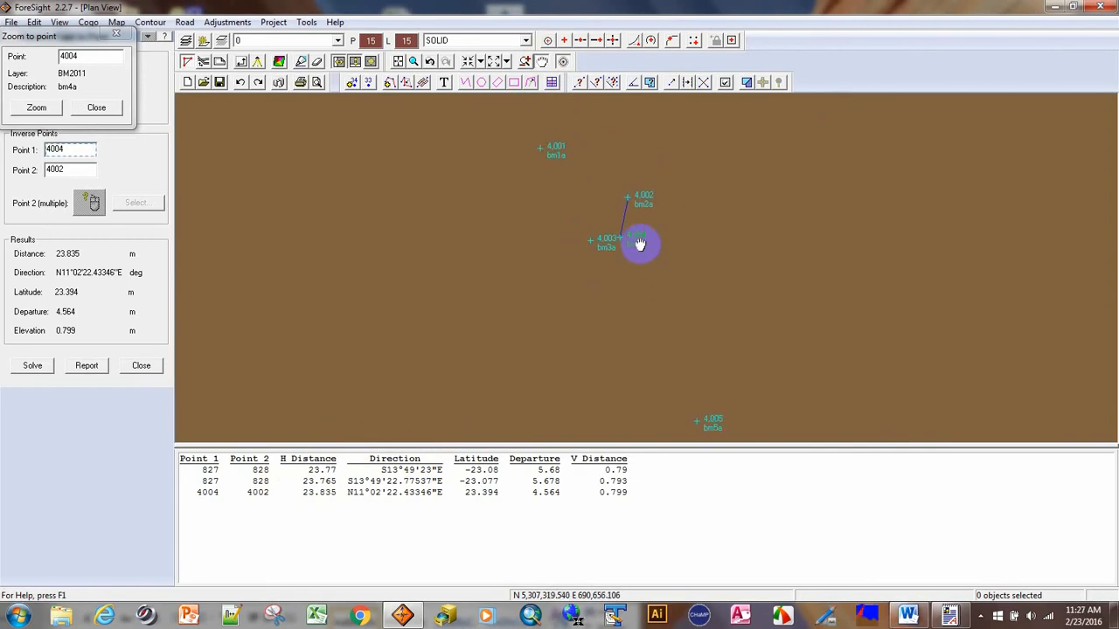
{"action": "scroll", "coordinate": [626, 240], "scroll_direction": "down", "scroll_amount": 1}
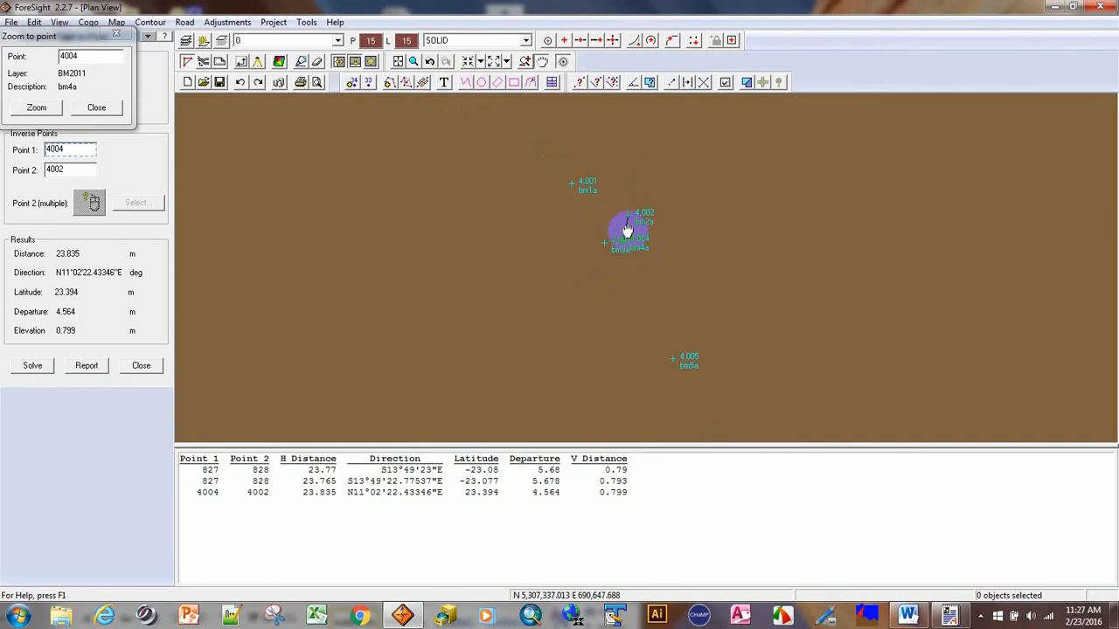
Examine the inverse line from point 4004 to 4002 among the surrounding benchmarks and close the zoom-to-point dialog
{"action": "scroll", "coordinate": [624, 229], "scroll_direction": "up", "scroll_amount": 1}
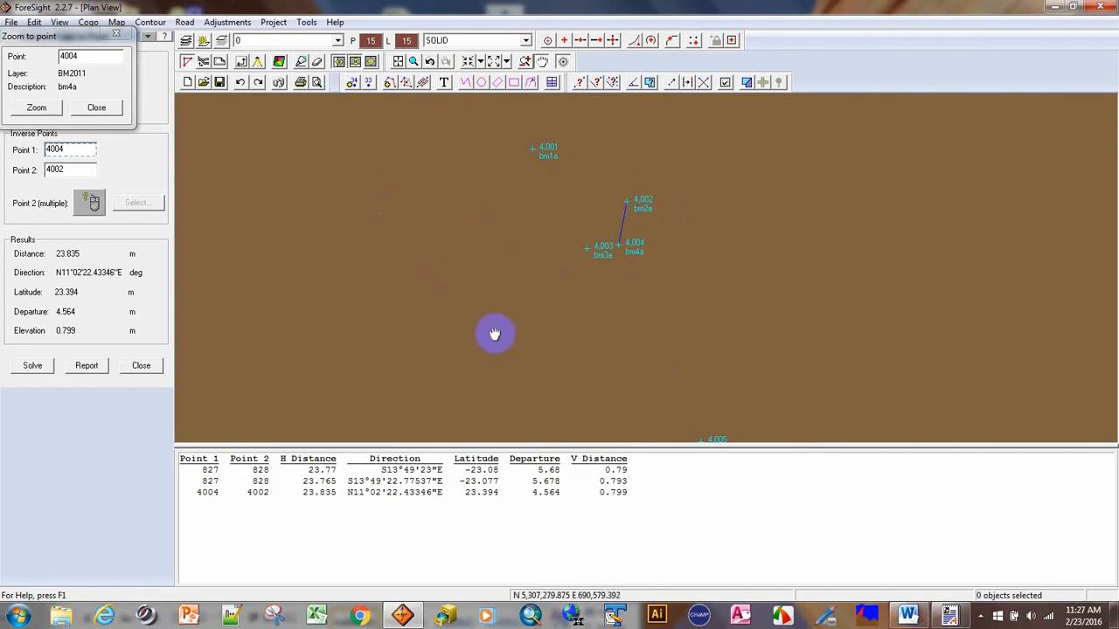
{"action": "scroll", "coordinate": [496, 328], "scroll_direction": "down", "scroll_amount": 1}
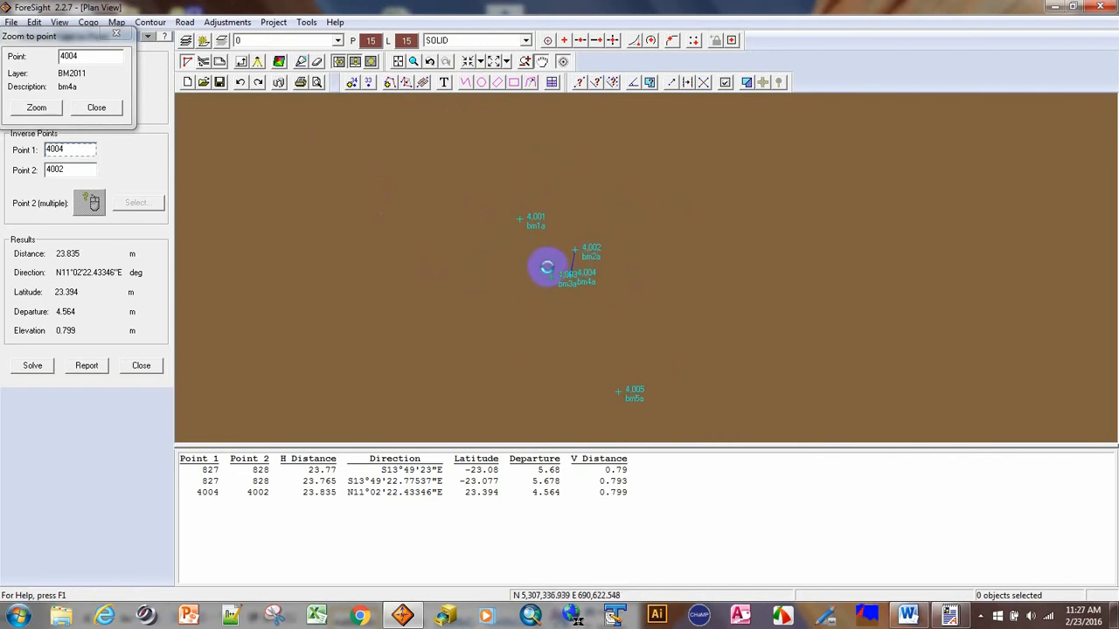
{"action": "scroll", "coordinate": [547, 267], "scroll_direction": "up", "scroll_amount": 2}
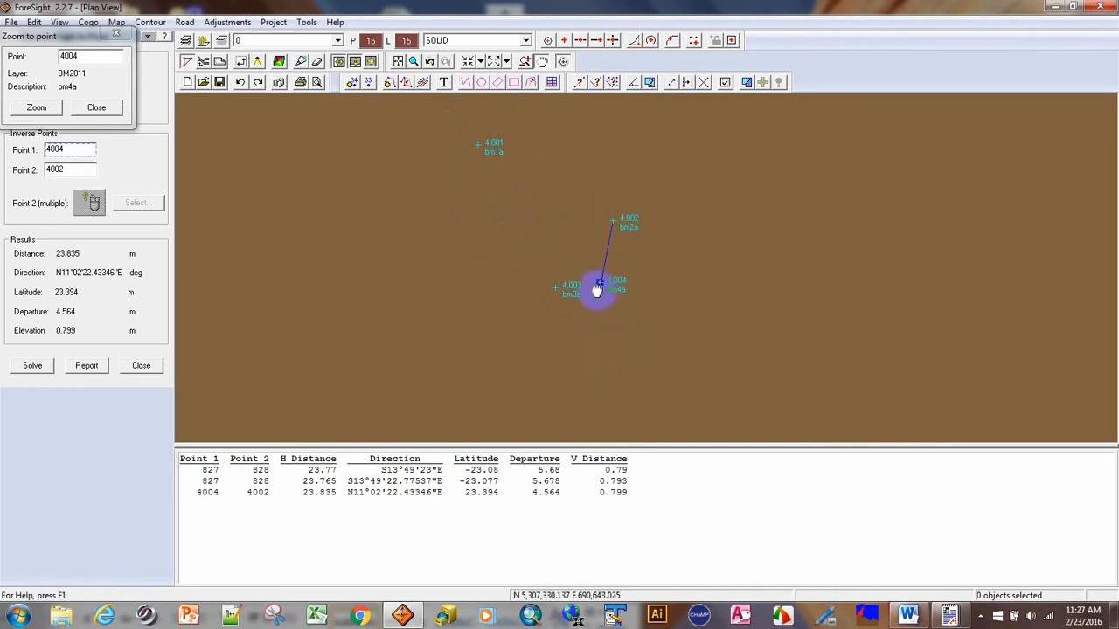
{"action": "scroll", "coordinate": [597, 289], "scroll_direction": "up", "scroll_amount": 1}
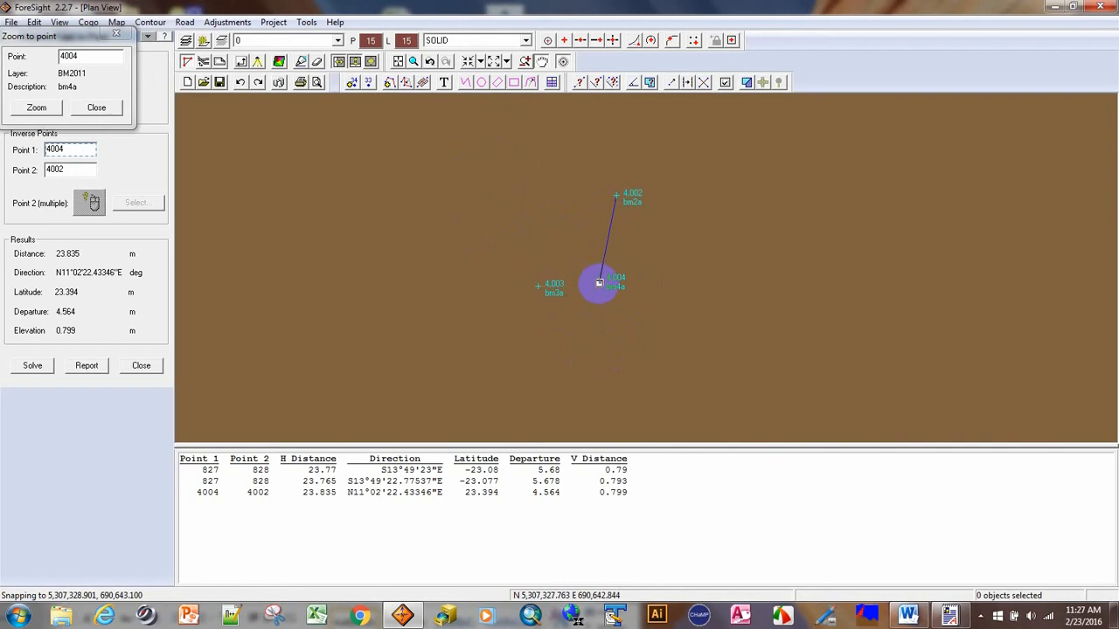
{"action": "scroll", "coordinate": [599, 282], "scroll_direction": "down", "scroll_amount": 1}
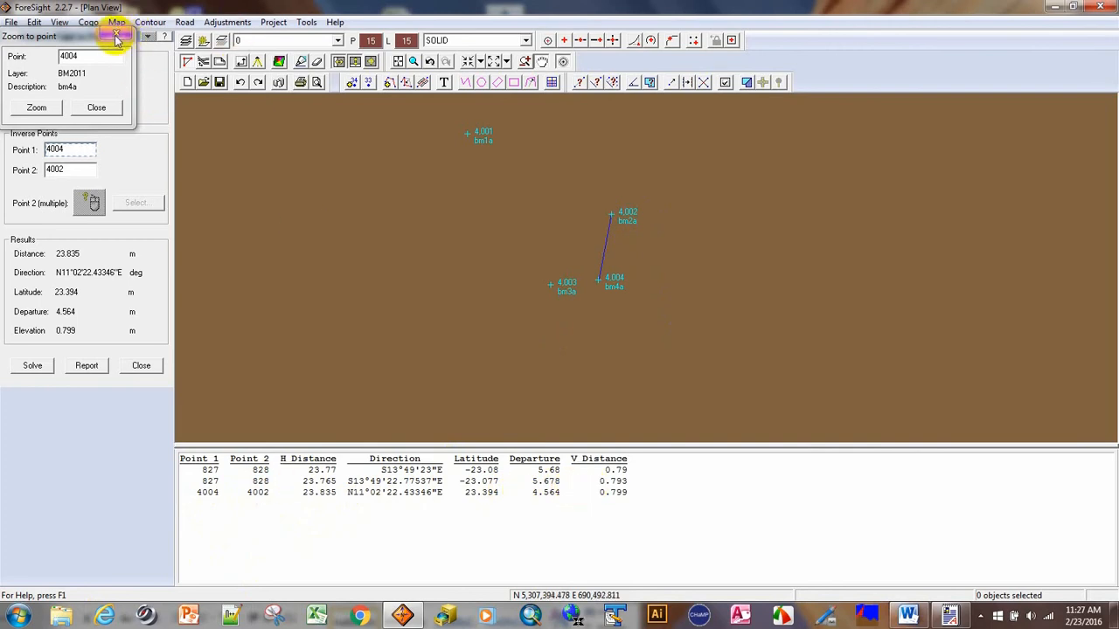
{"action": "left_click", "coordinate": [104, 118]}
{"action": "left_click", "coordinate": [104, 116]}
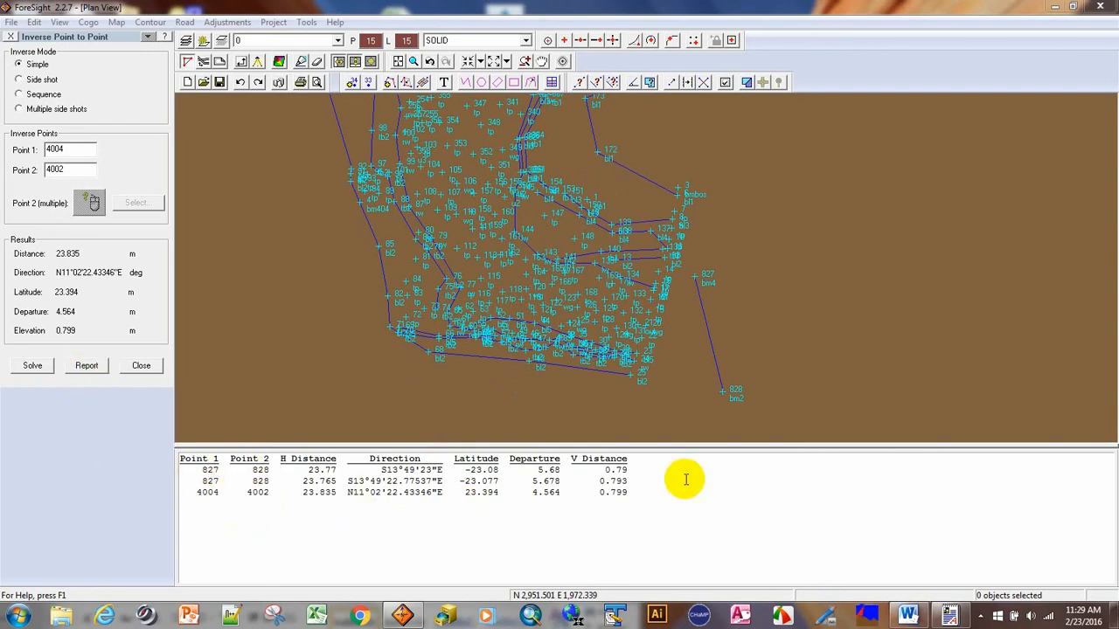
Generate the point-to-point inverse report, compare the directions of lines 827–828 and 4004–4002, and close the inverse command
{"action": "left_click", "coordinate": [87, 368]}
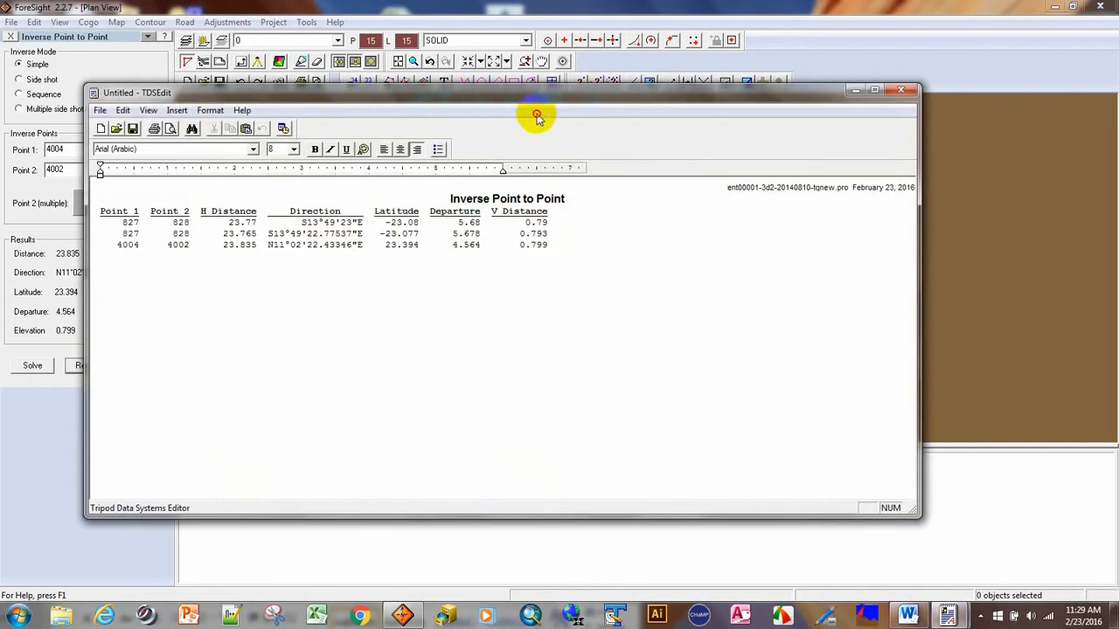
{"action": "left_click_drag", "start_coordinate": [536, 116], "coordinate": [1083, 162]}
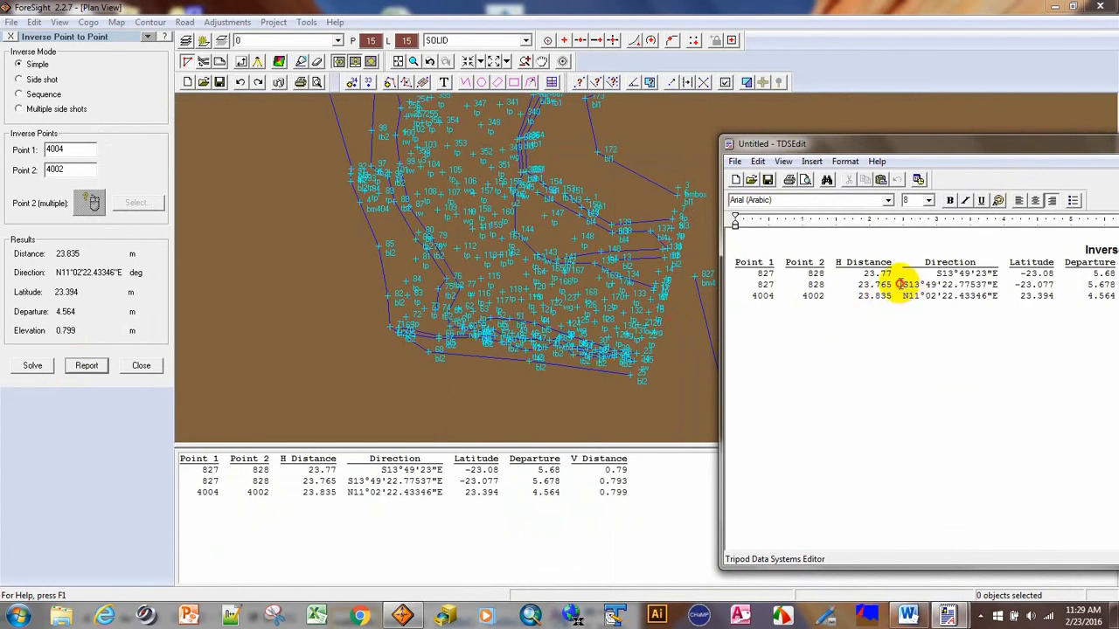
{"action": "left_click_drag", "start_coordinate": [900, 285], "coordinate": [1002, 288]}
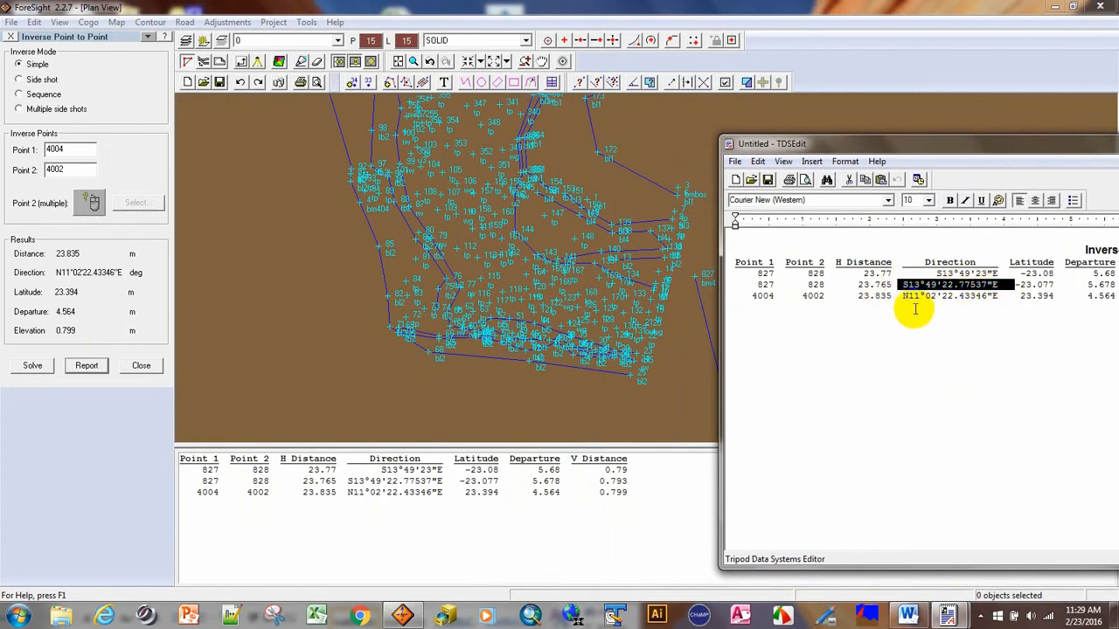
{"action": "left_click_drag", "start_coordinate": [900, 297], "coordinate": [986, 295]}
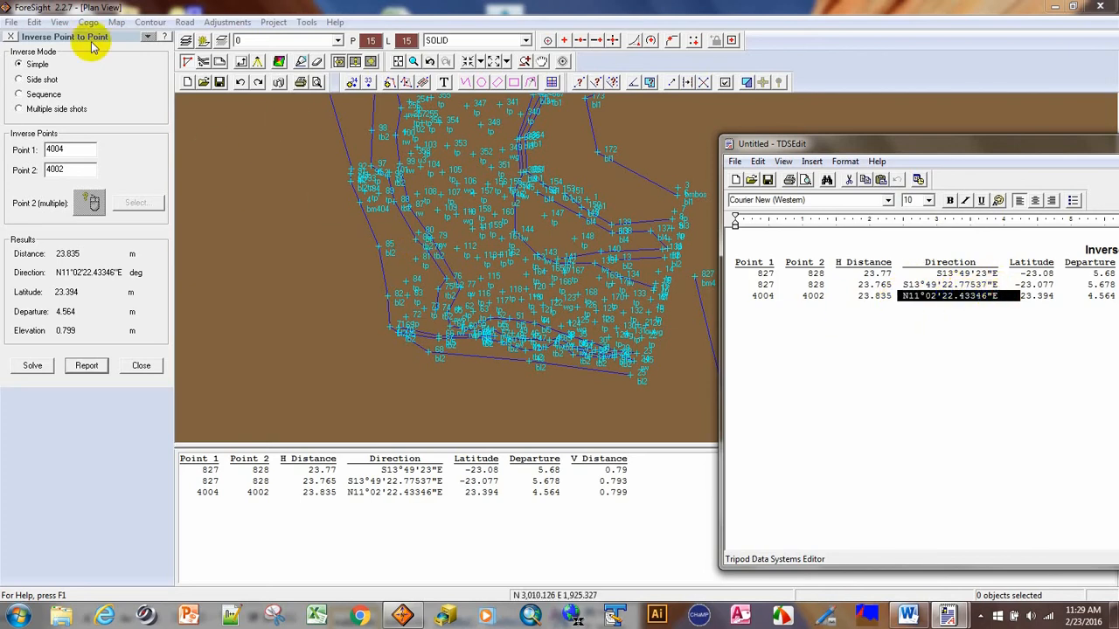
{"action": "left_click", "coordinate": [11, 37]}
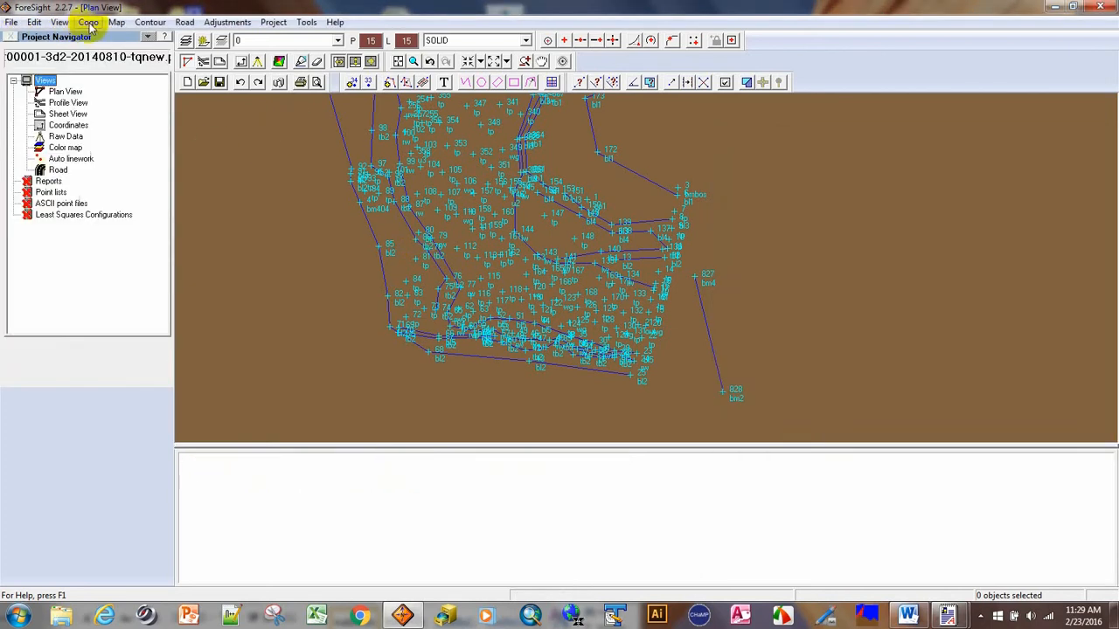
Start a rotation adjustment with point 828 as the reference location and the rotation angle defined by a change in direction
{"action": "left_click", "coordinate": [224, 22]}
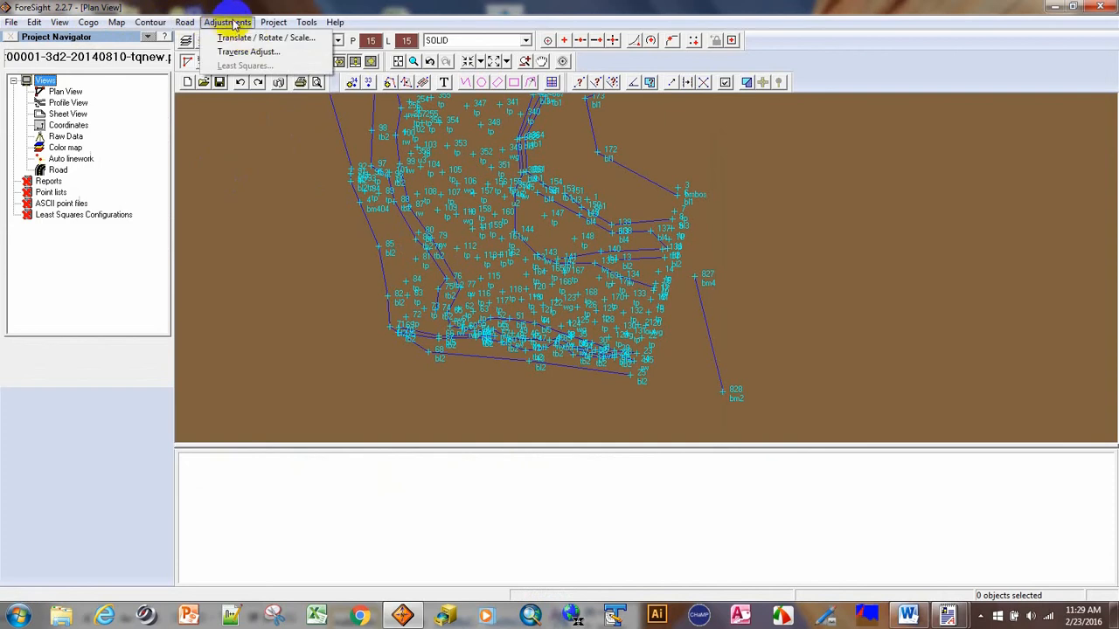
{"action": "left_click", "coordinate": [250, 39]}
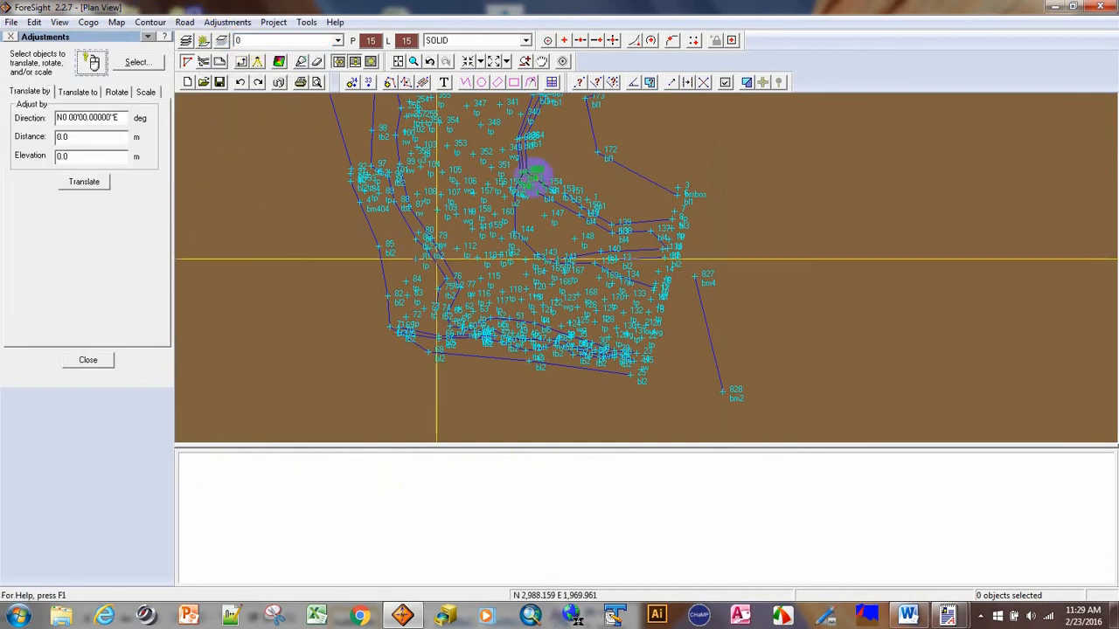
{"action": "left_click", "coordinate": [543, 62]}
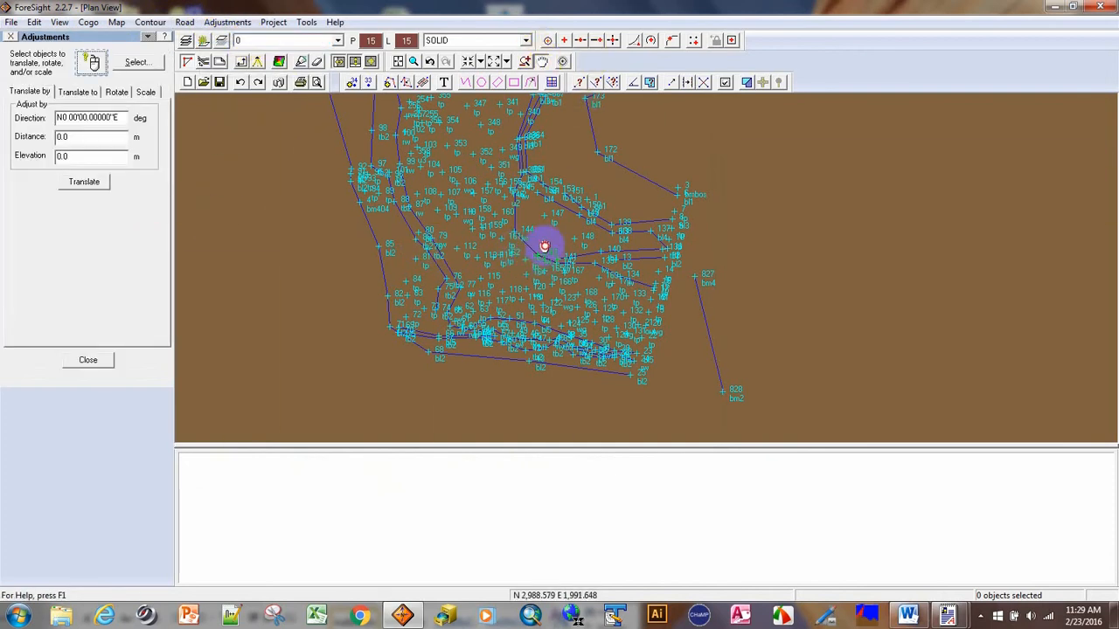
{"action": "mouse_move", "coordinate": [544, 247]}
{"action": "left_mouse_down"}
{"action": "mouse_move", "coordinate": [569, 275]}
{"action": "mouse_move", "coordinate": [569, 250]}
{"action": "mouse_move", "coordinate": [531, 207]}
{"action": "left_mouse_up"}
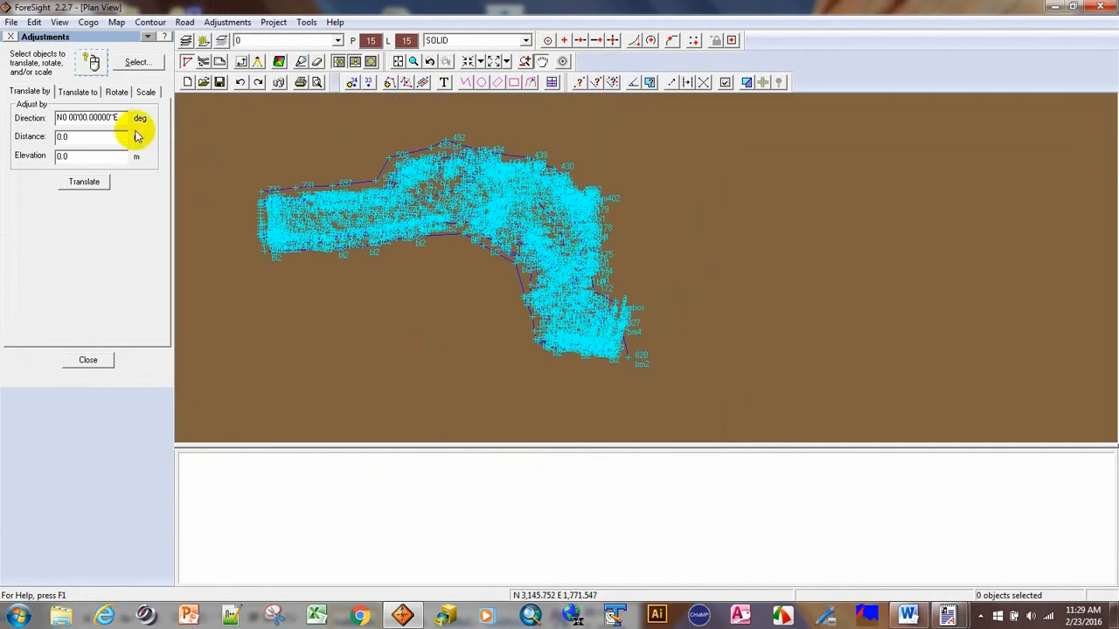
{"action": "left_click", "coordinate": [118, 94]}
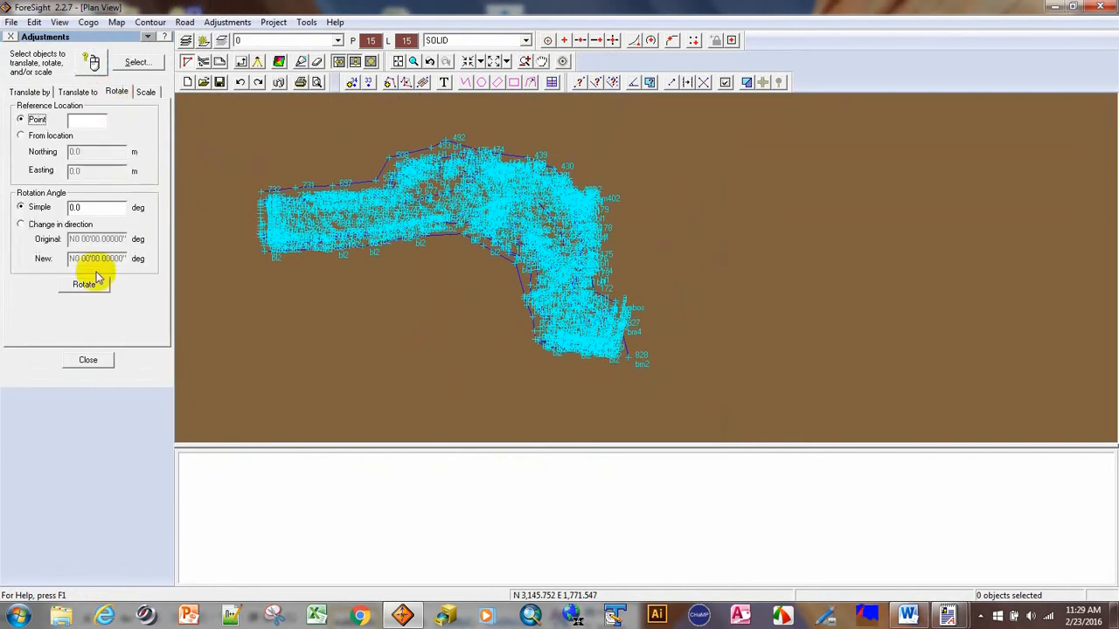
{"action": "left_click", "coordinate": [84, 122]}
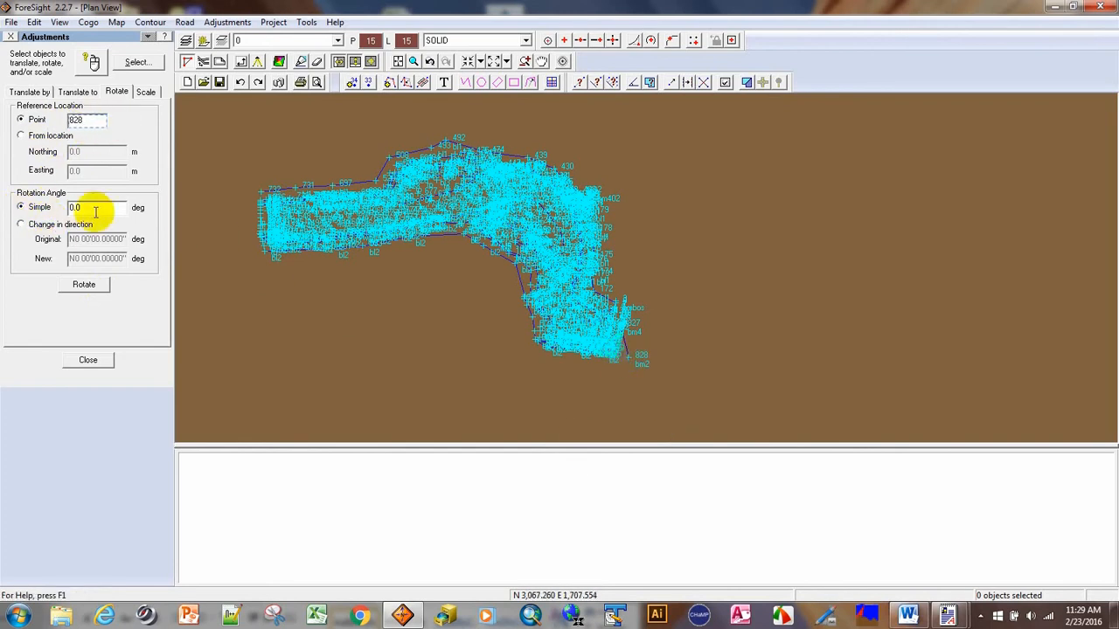
{"action": "left_click", "coordinate": [23, 227]}
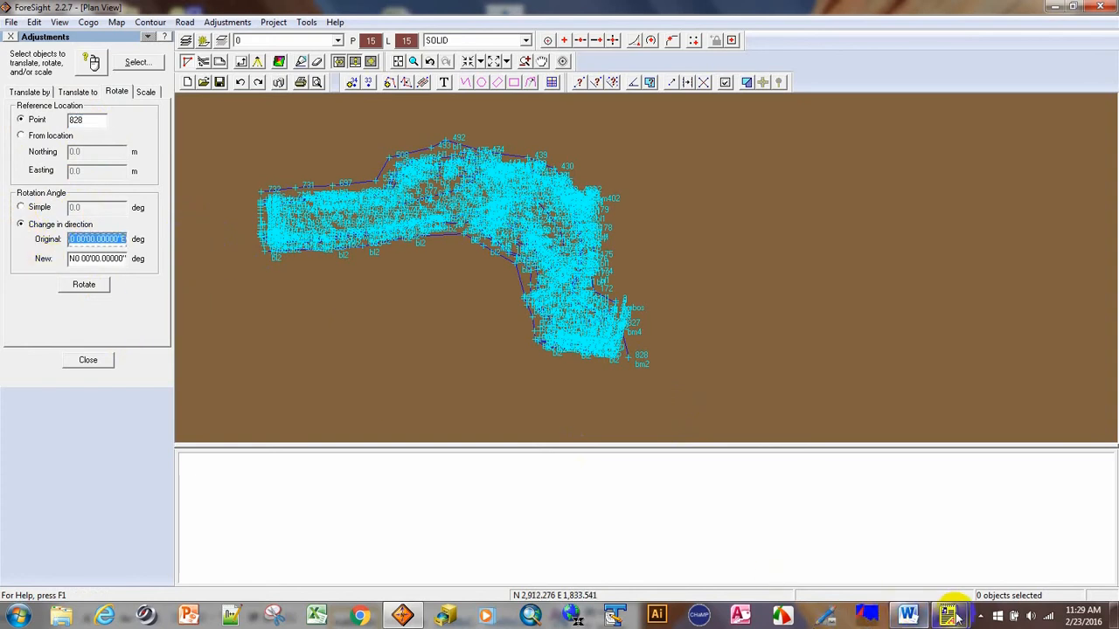
Copy the 827–828 direction from the inverse report into the original direction as S13 49'22.77537"E, without the degree symbol
{"action": "mouse_move", "coordinate": [957, 617]}
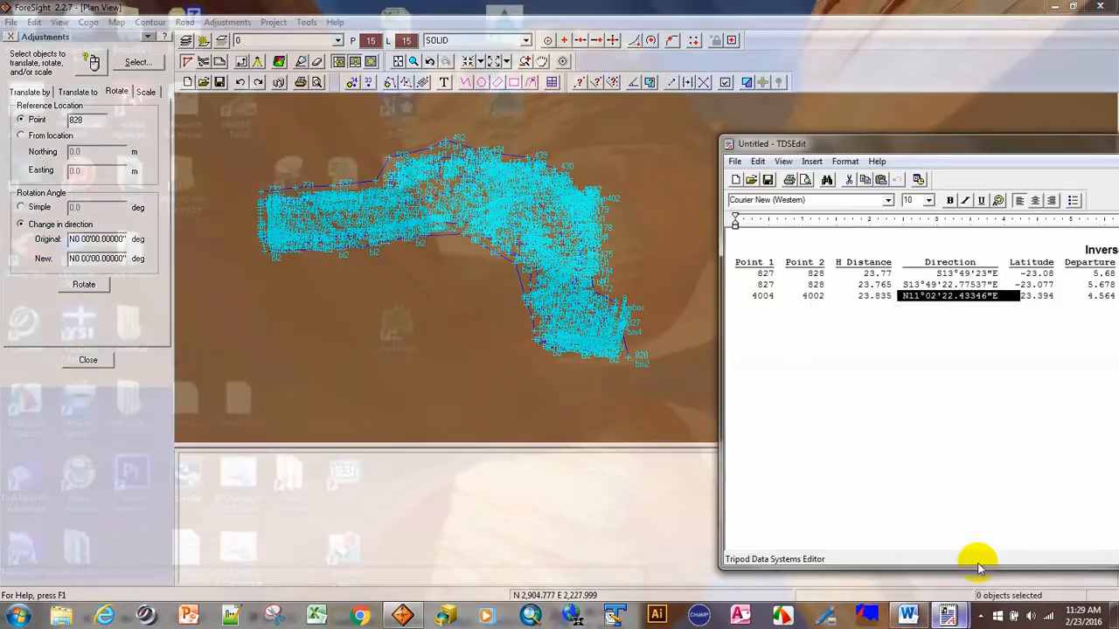
{"action": "left_click", "coordinate": [979, 568]}
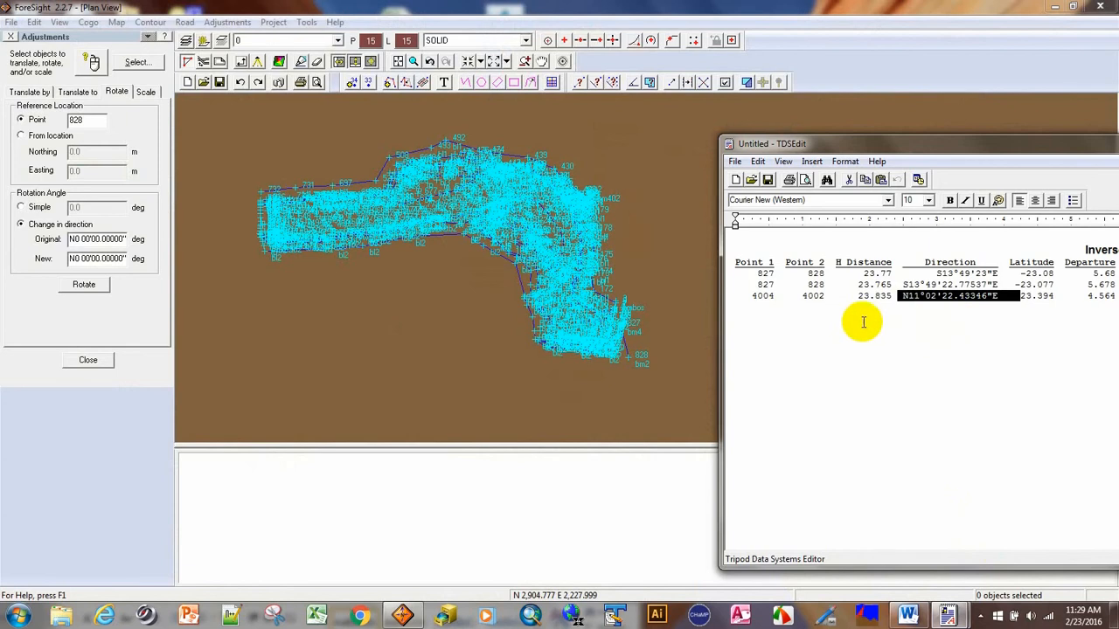
{"action": "left_click_drag", "start_coordinate": [1001, 285], "coordinate": [909, 284]}
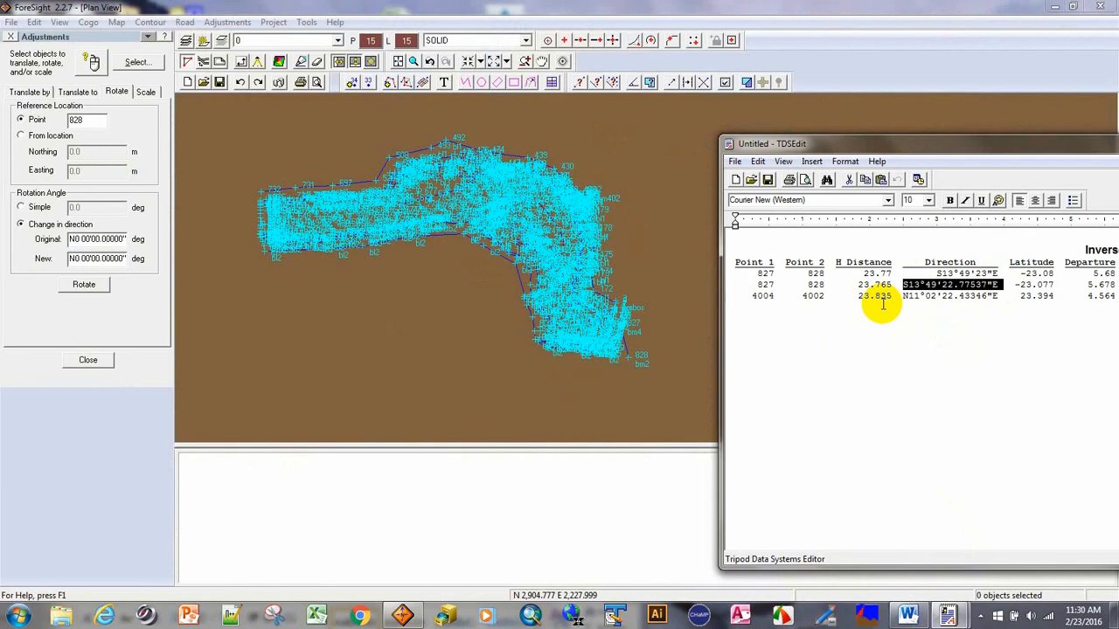
{"action": "left_click", "coordinate": [68, 239]}
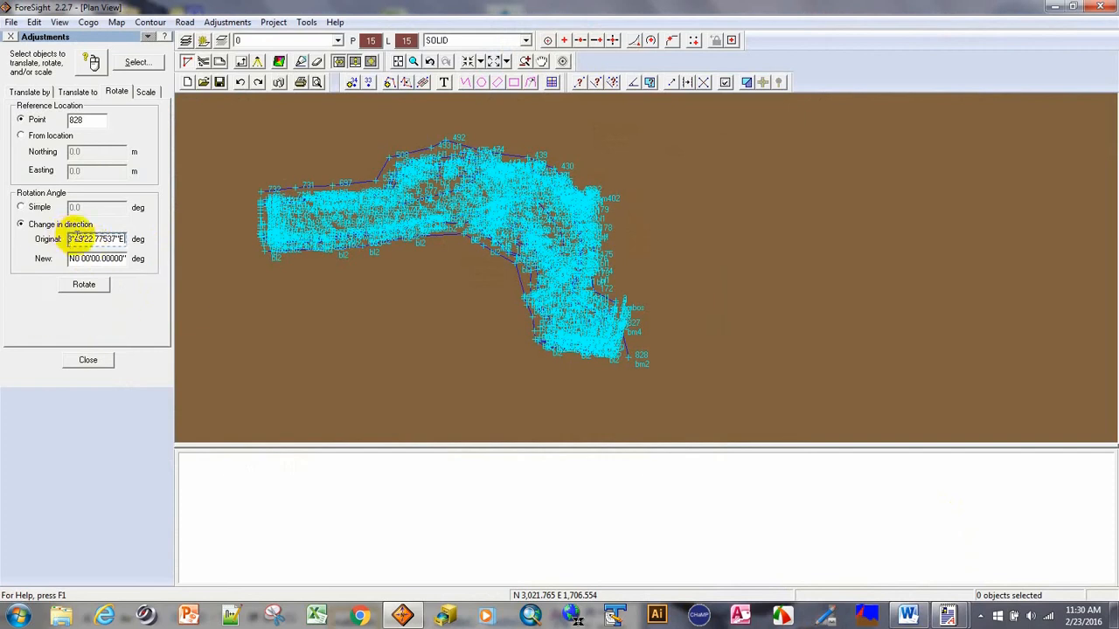
{"action": "mouse_move", "coordinate": [303, 249]}
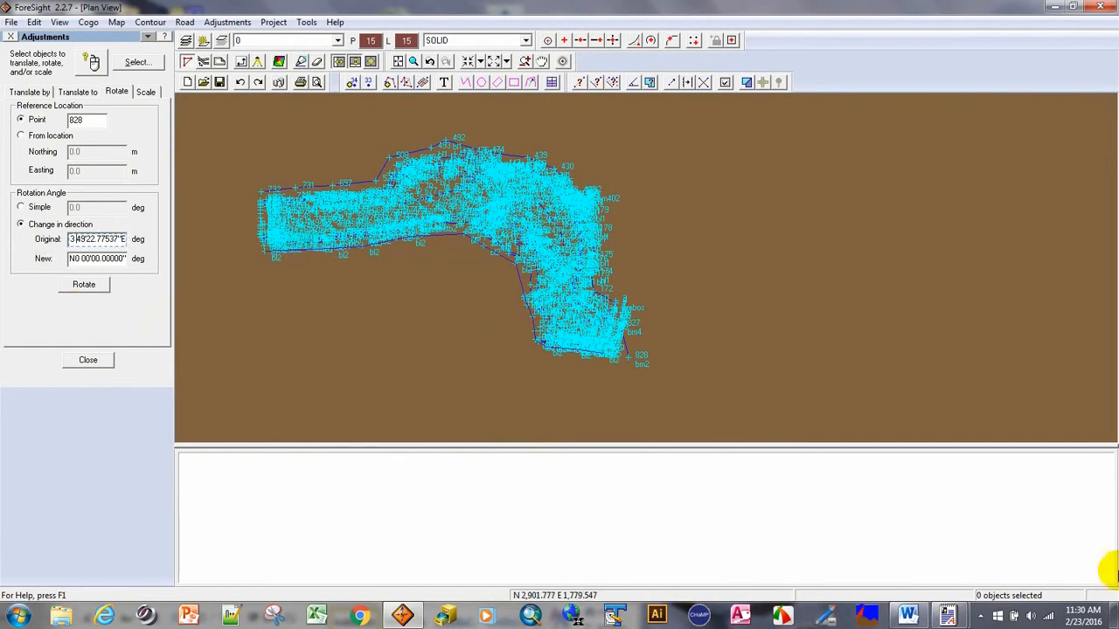
Copy the 4004–4002 direction from the report into the new direction as N11 02'22.43346"E, without the degree symbol, and check both entries
{"action": "mouse_move", "coordinate": [949, 616]}
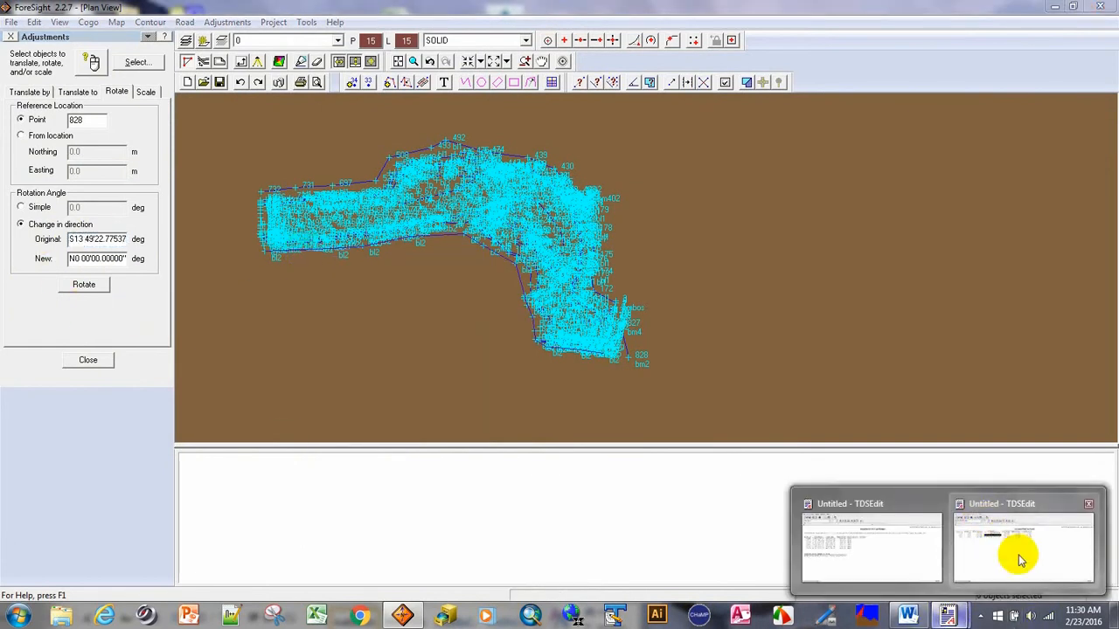
{"action": "left_click", "coordinate": [1019, 549]}
{"action": "left_click_drag", "start_coordinate": [998, 297], "coordinate": [906, 297]}
{"action": "right_click", "coordinate": [910, 298]}
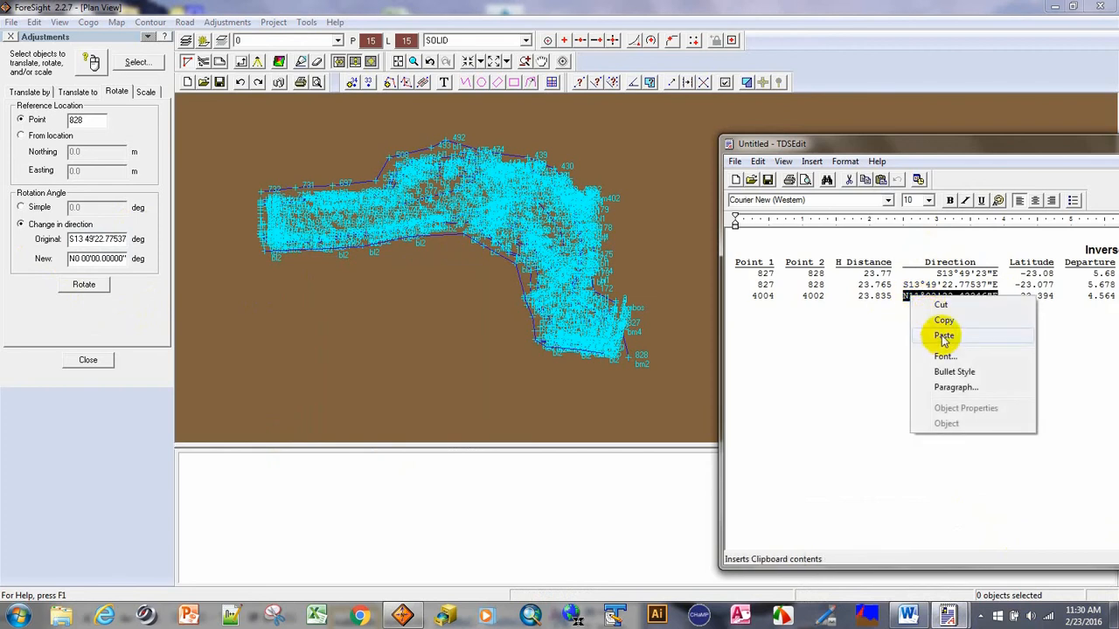
{"action": "left_click", "coordinate": [946, 320]}
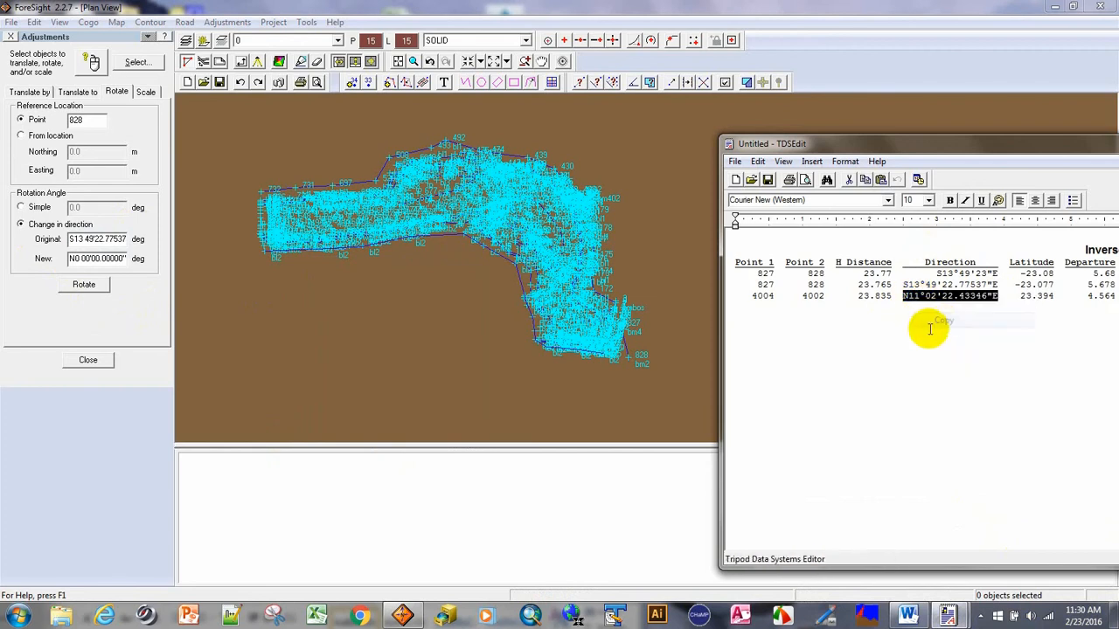
{"action": "left_click_drag", "start_coordinate": [66, 258], "coordinate": [196, 271]}
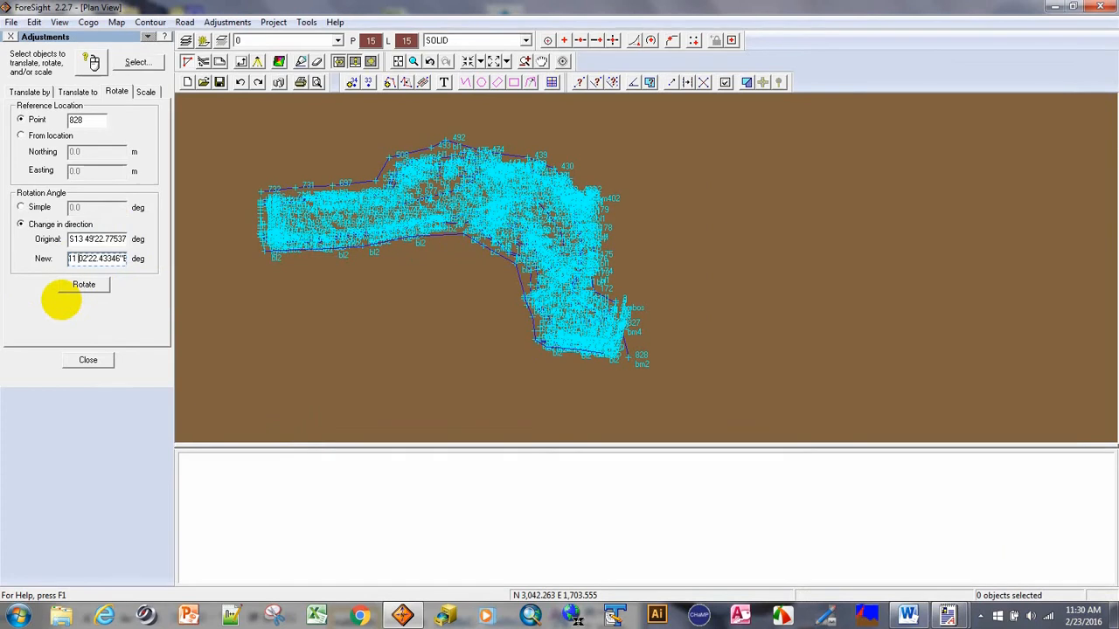
{"action": "left_click", "coordinate": [78, 259]}
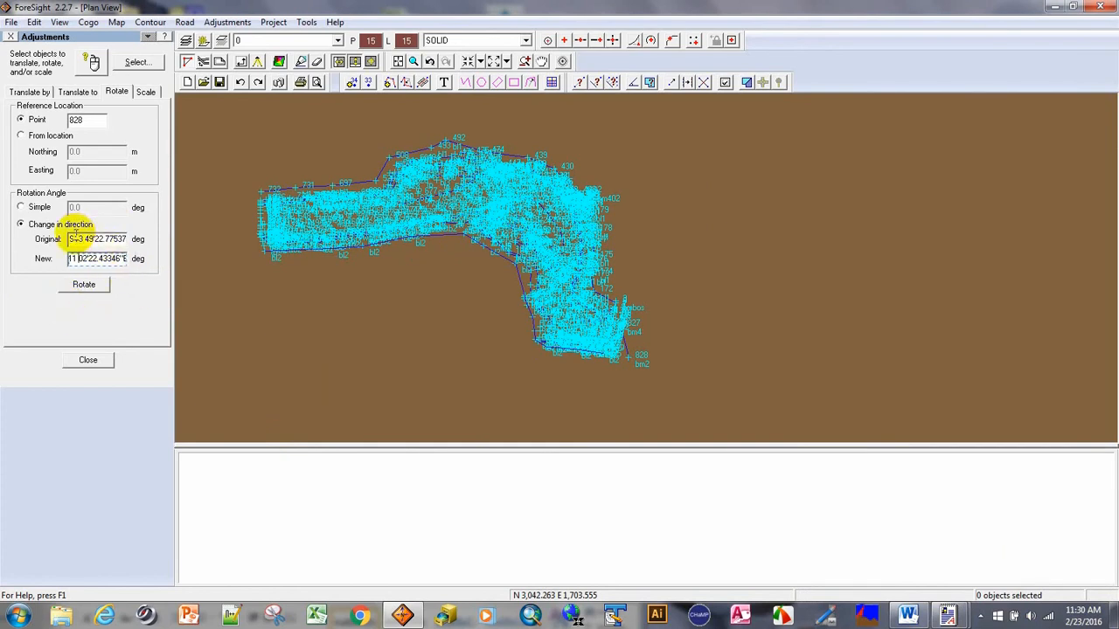
{"action": "left_click_drag", "start_coordinate": [77, 243], "coordinate": [175, 260]}
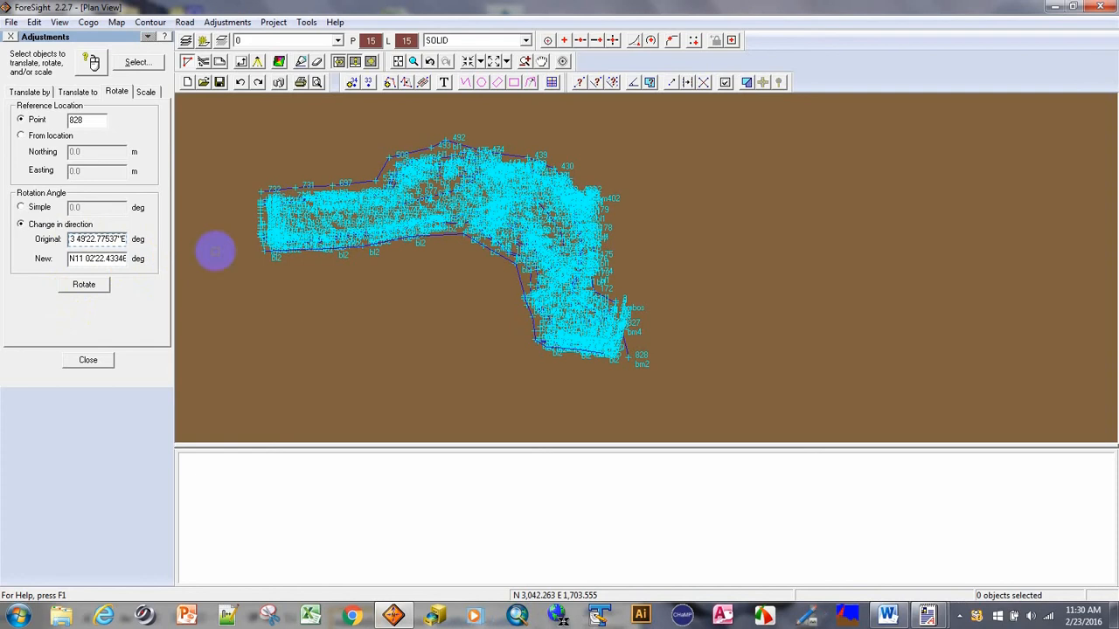
{"action": "left_click_drag", "start_coordinate": [69, 258], "coordinate": [128, 259]}
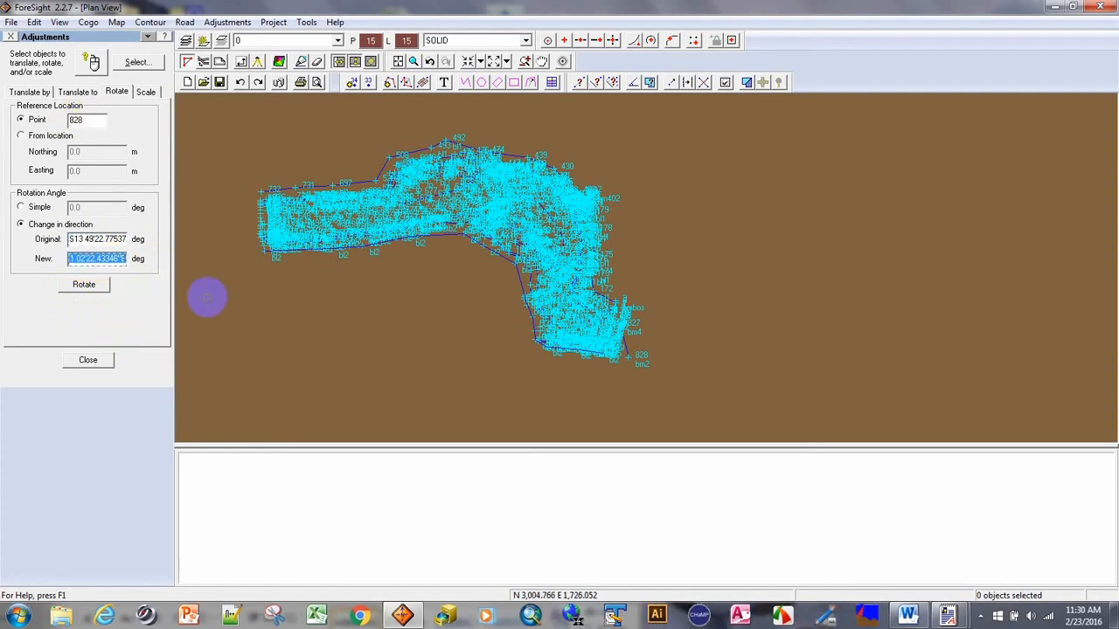
Select all the assumed-coordinate survey points and linework in the plan view and rotate them about point 828
{"action": "left_click", "coordinate": [93, 62]}
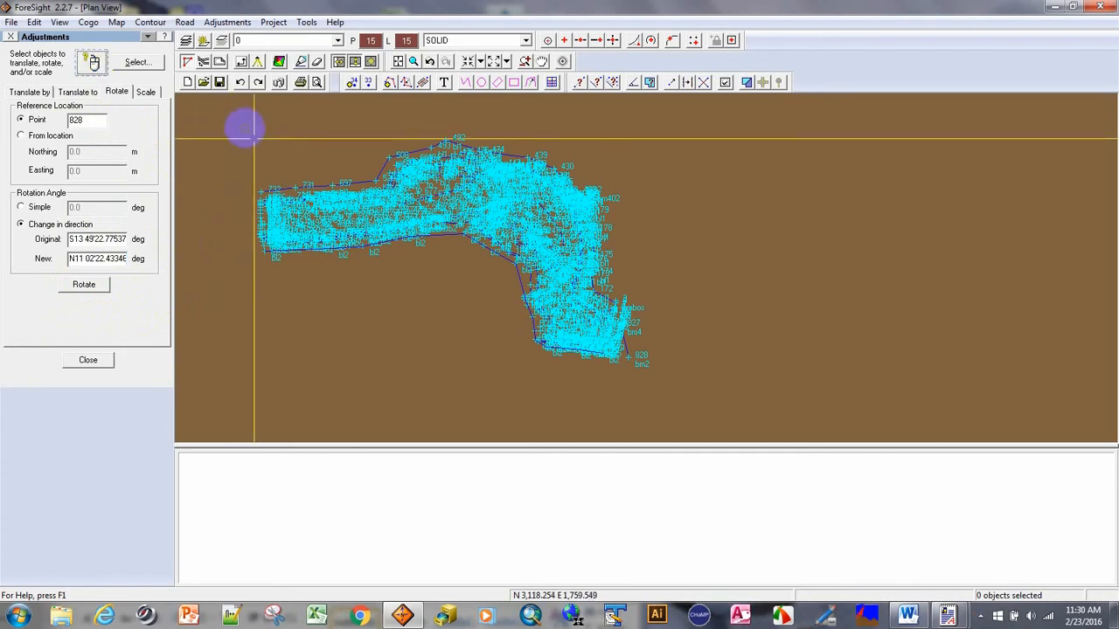
{"action": "left_click", "coordinate": [232, 112]}
{"action": "left_click", "coordinate": [734, 437]}
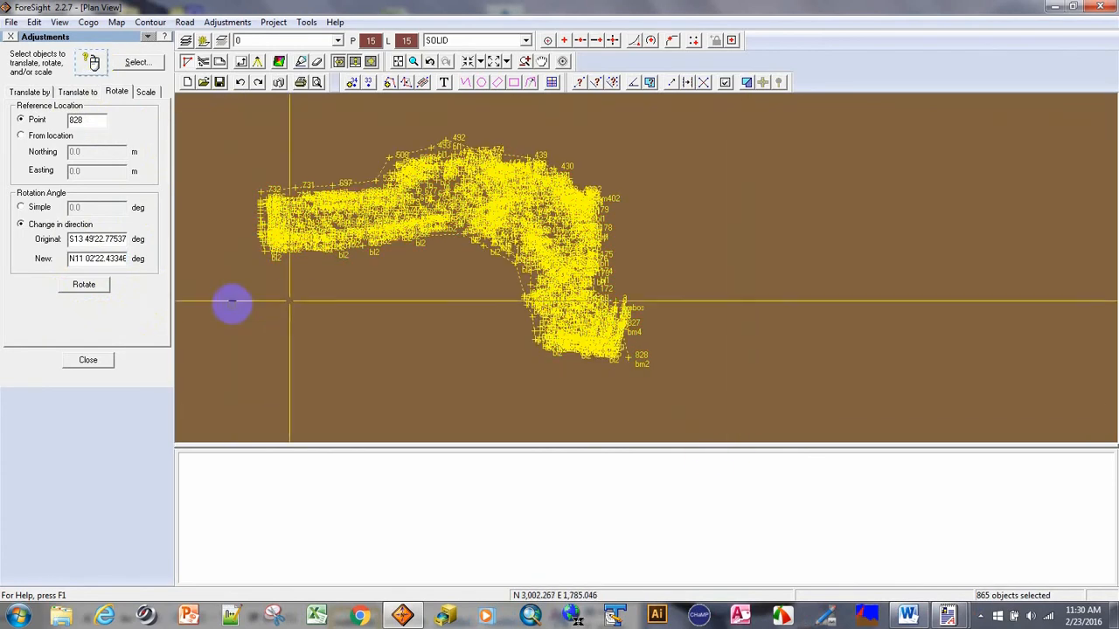
{"action": "left_click", "coordinate": [91, 285]}
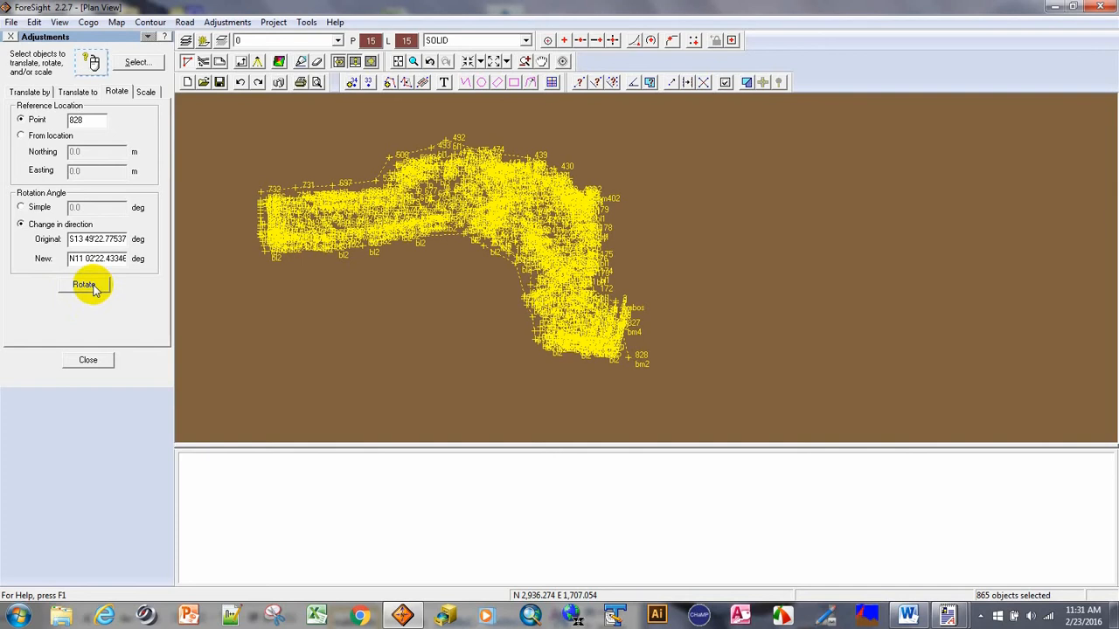
{"action": "left_click", "coordinate": [92, 285]}
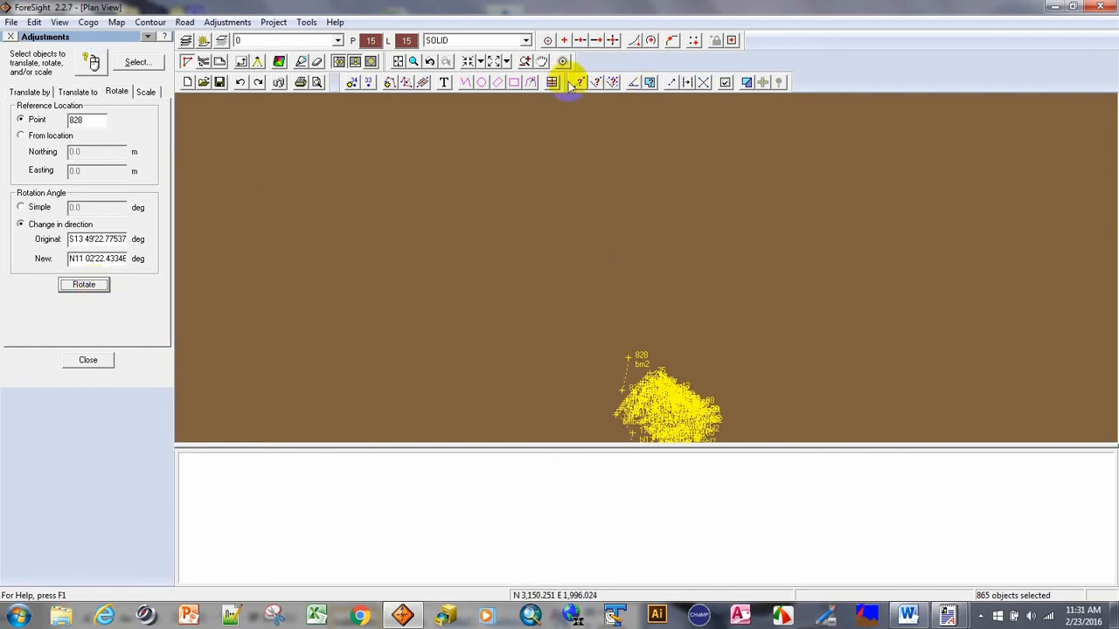
{"action": "left_click", "coordinate": [542, 61]}
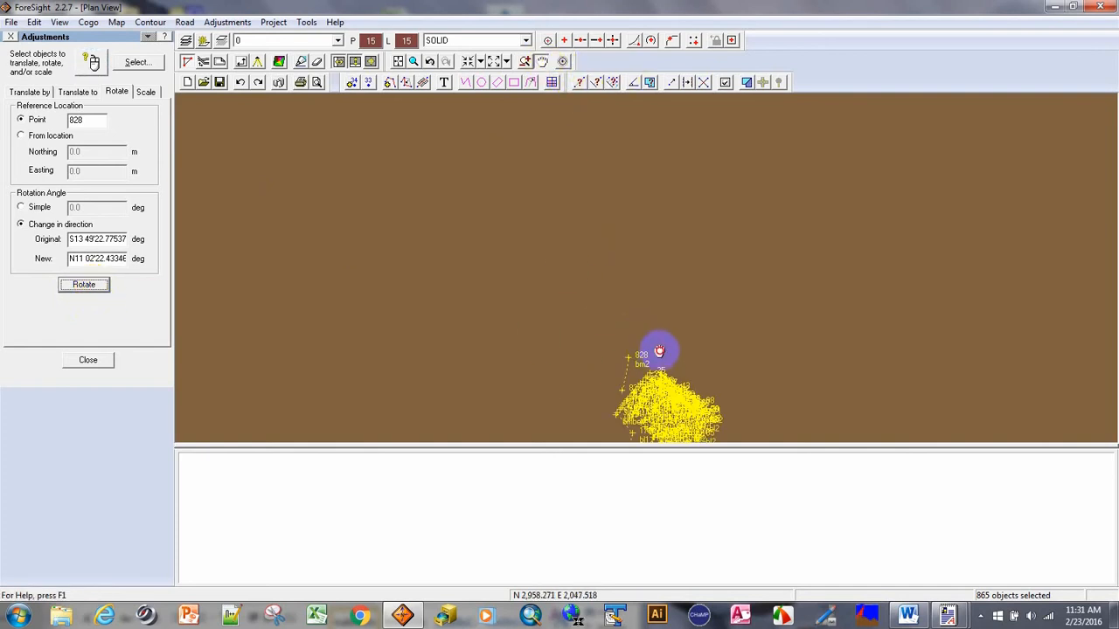
Examine the orientation and full extent of the rotated survey in the plan view
{"action": "left_click_drag", "start_coordinate": [655, 350], "coordinate": [570, 159]}
{"action": "scroll", "coordinate": [612, 300], "scroll_direction": "up", "scroll_amount": 1}
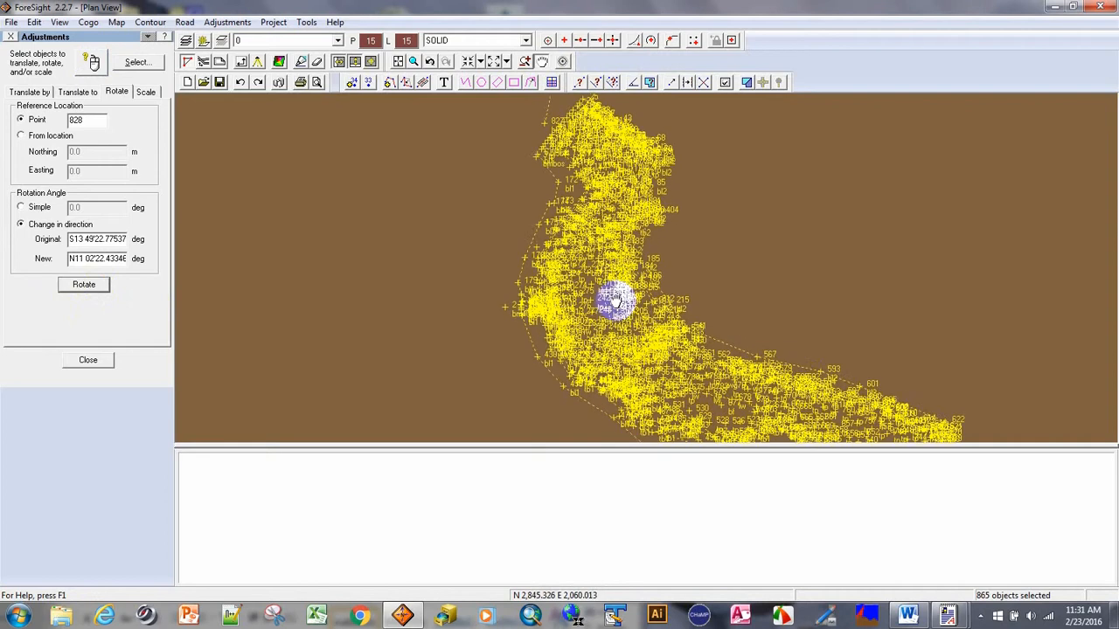
{"action": "scroll", "coordinate": [603, 297], "scroll_direction": "down", "scroll_amount": 2}
{"action": "left_click_drag", "start_coordinate": [639, 354], "coordinate": [601, 310]}
{"action": "mouse_move", "coordinate": [601, 310]}
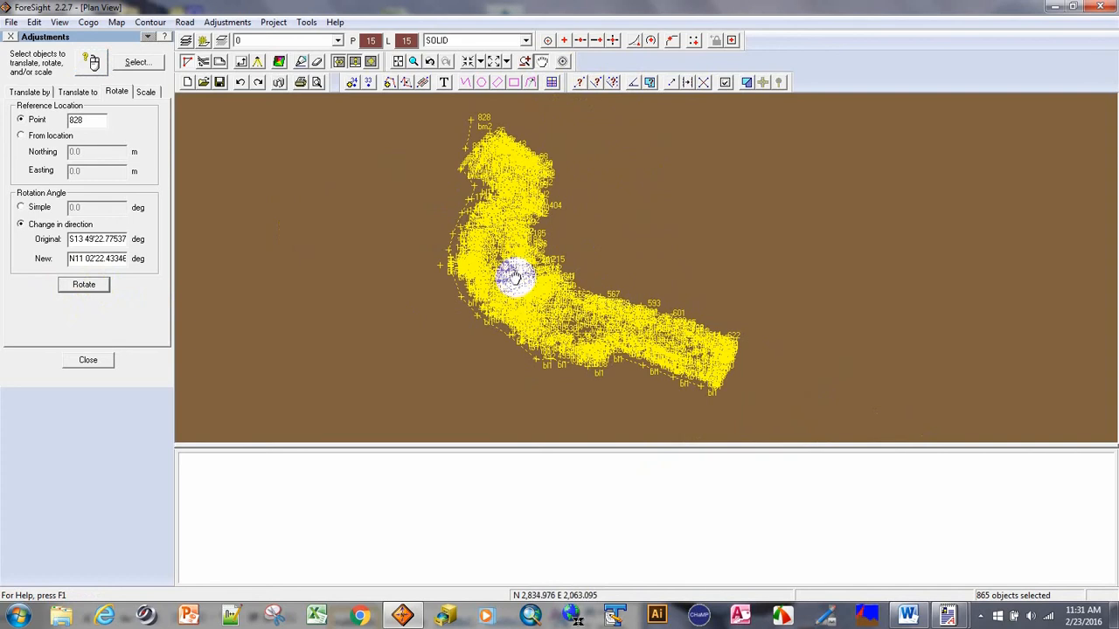
{"action": "scroll", "coordinate": [515, 278], "scroll_direction": "down", "scroll_amount": 1}
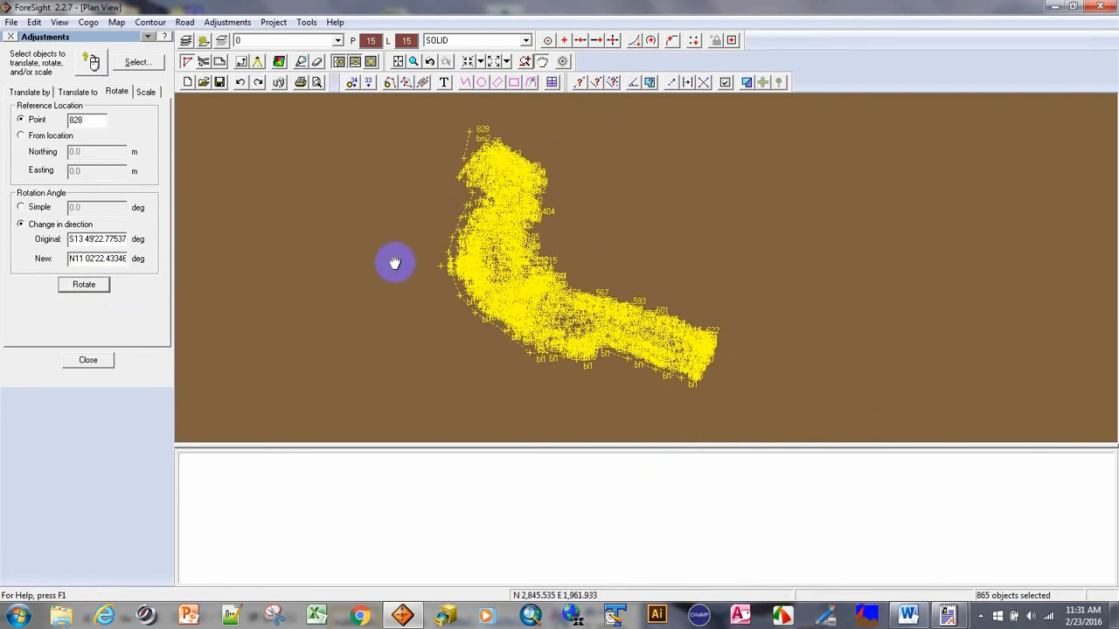
{"action": "scroll", "coordinate": [395, 263], "scroll_direction": "down", "scroll_amount": 1}
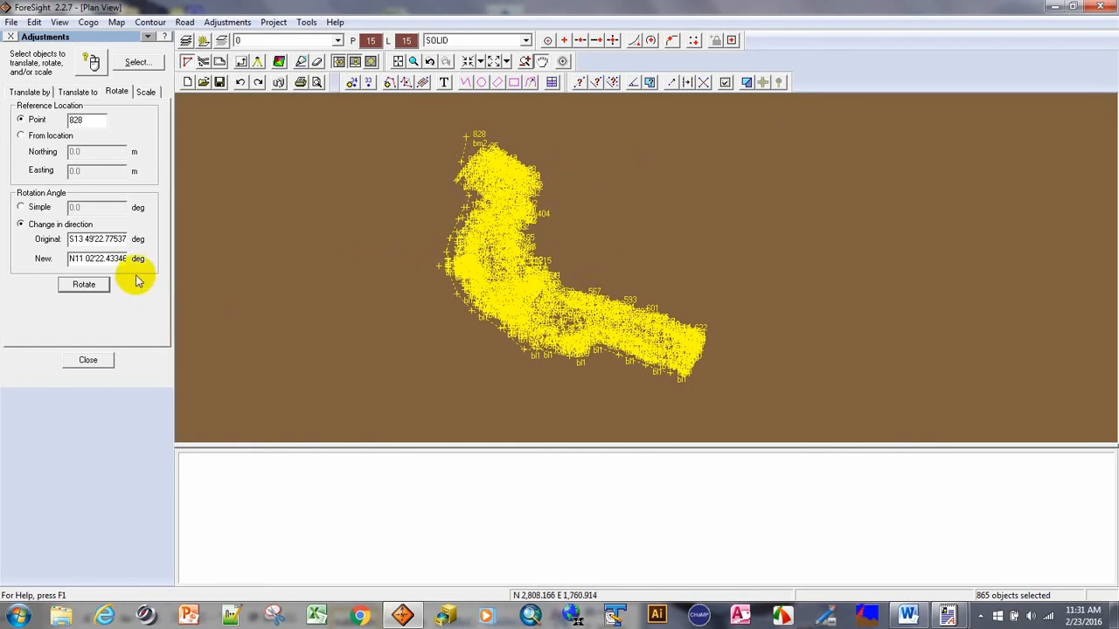
Inverse from point 827 to point 828 and compare the direction with the 4004–4002 direction in the saved inverse report
{"action": "left_click", "coordinate": [90, 23]}
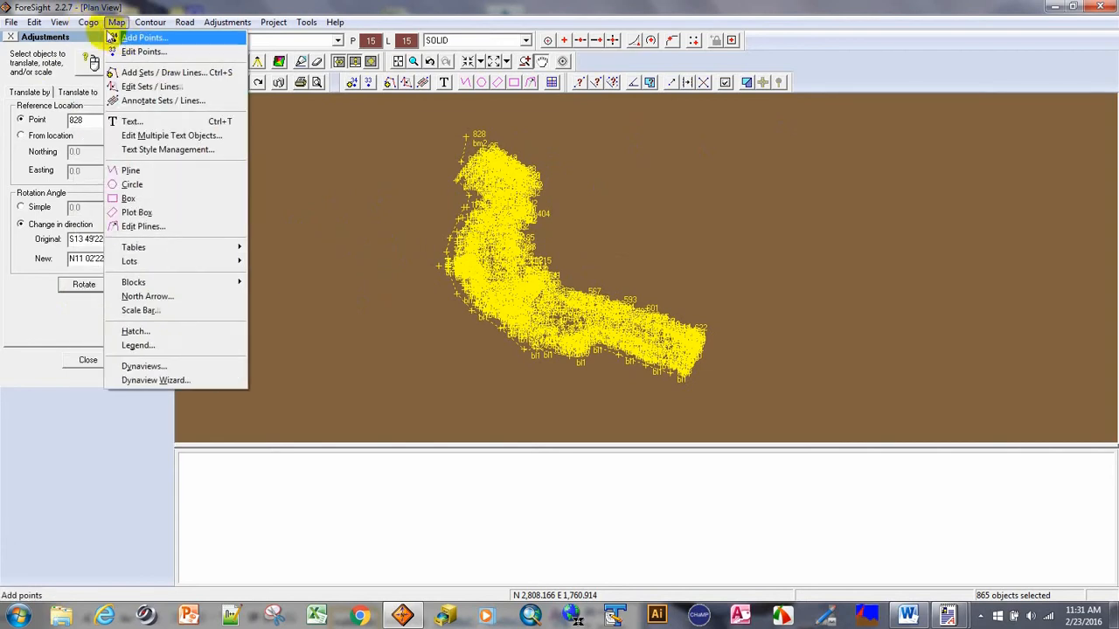
{"action": "left_click", "coordinate": [131, 37]}
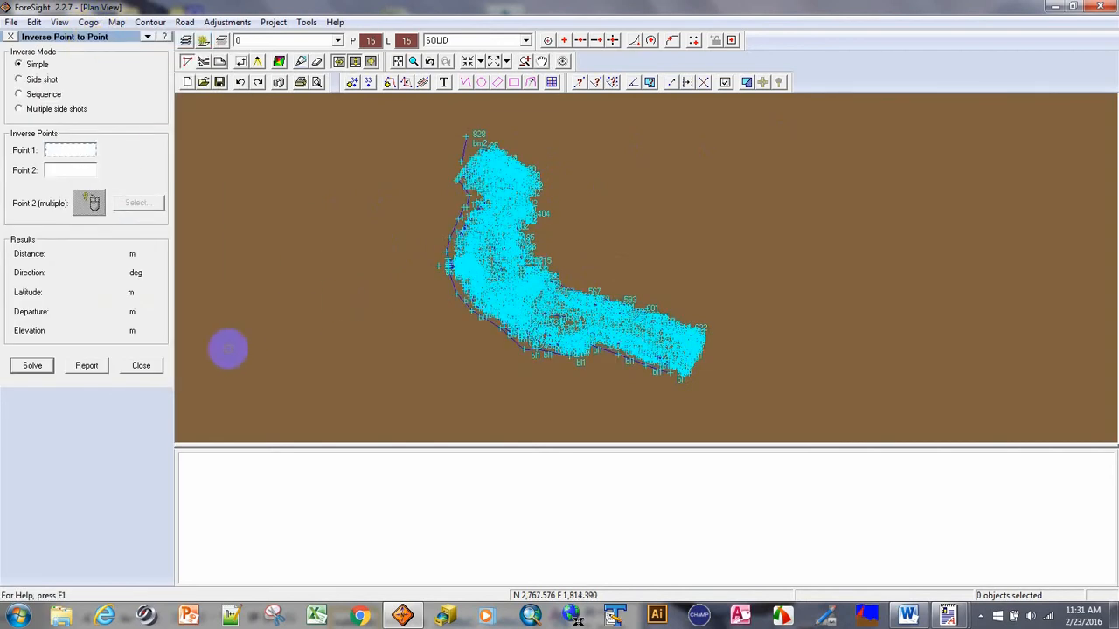
{"action": "left_click", "coordinate": [61, 146]}
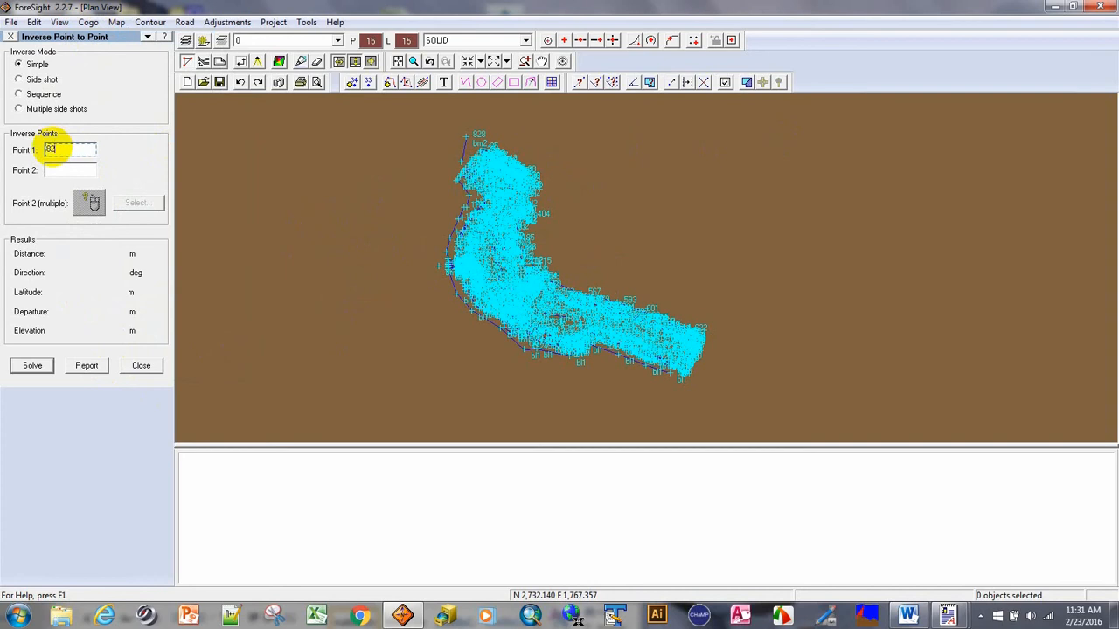
{"action": "left_click", "coordinate": [70, 174]}
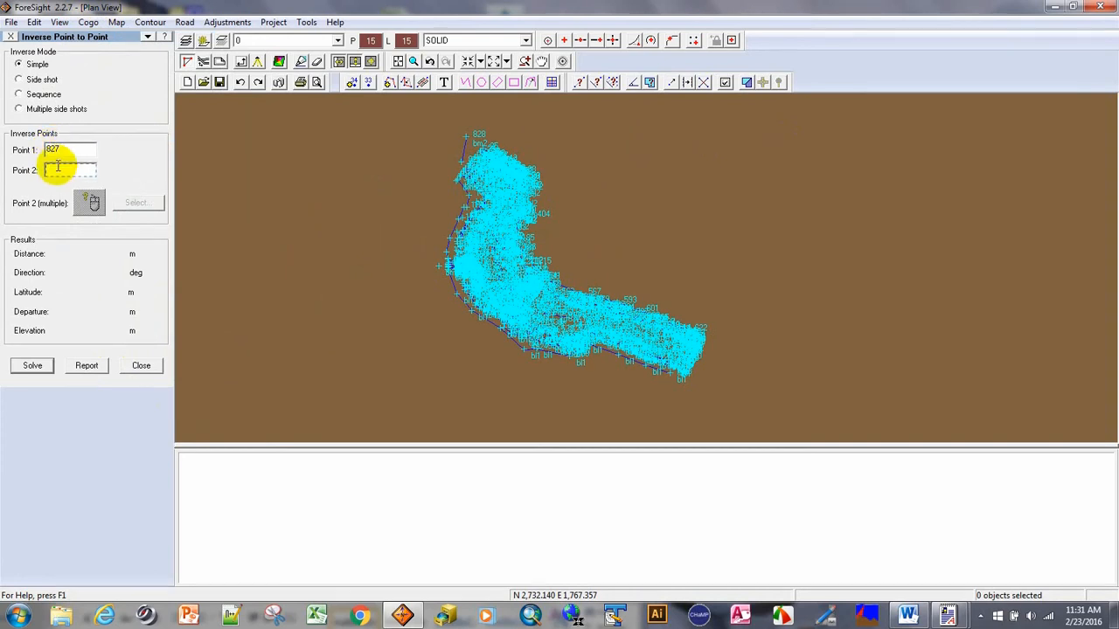
{"action": "left_click", "coordinate": [32, 367]}
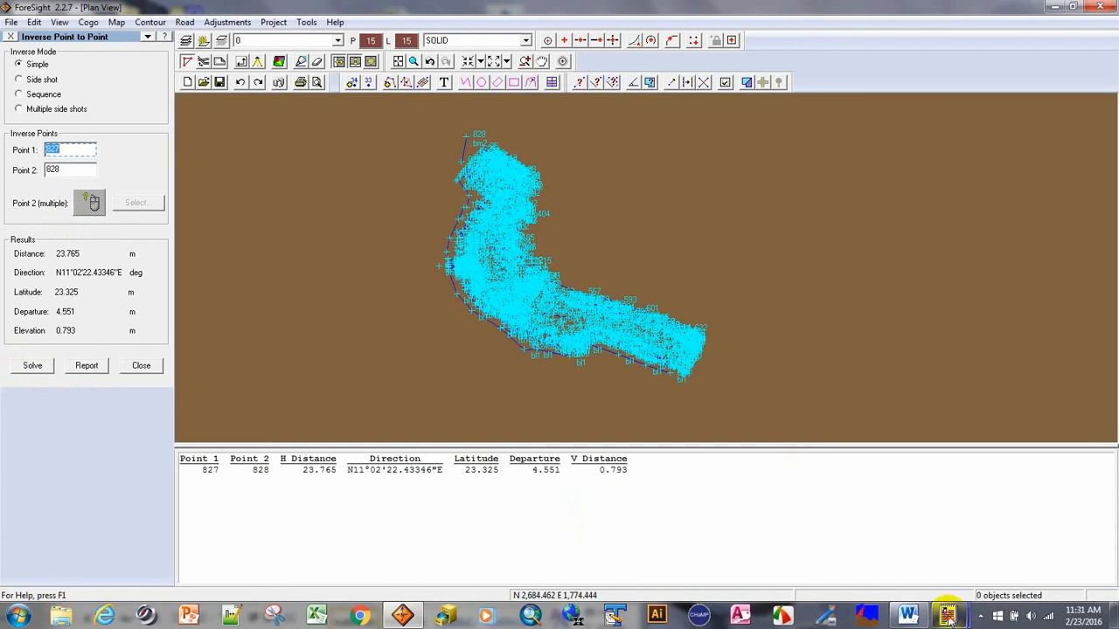
{"action": "mouse_move", "coordinate": [948, 616]}
{"action": "left_click", "coordinate": [1031, 532]}
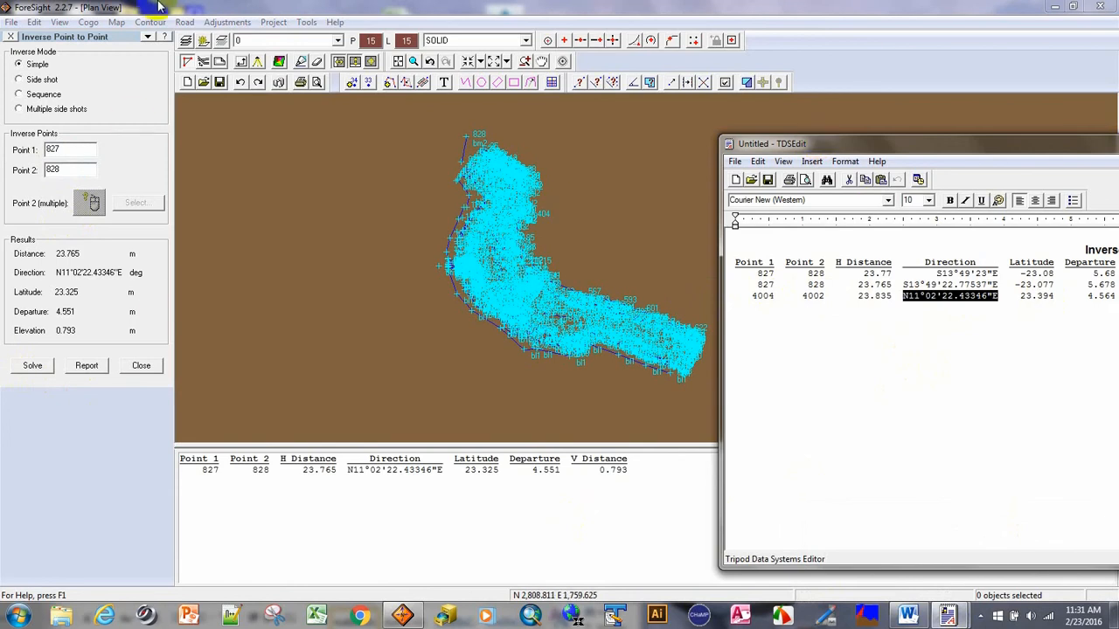
Set up a translate-to adjustment with point 828 as the reference location and point 4002 as the destination location
{"action": "left_click", "coordinate": [10, 37]}
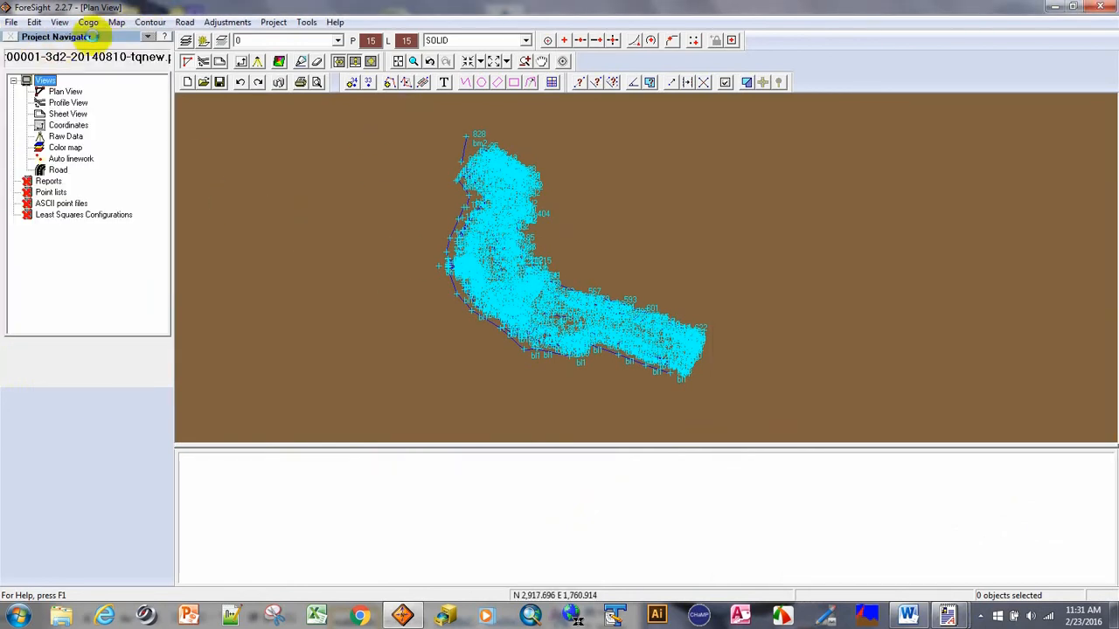
{"action": "left_click", "coordinate": [229, 23]}
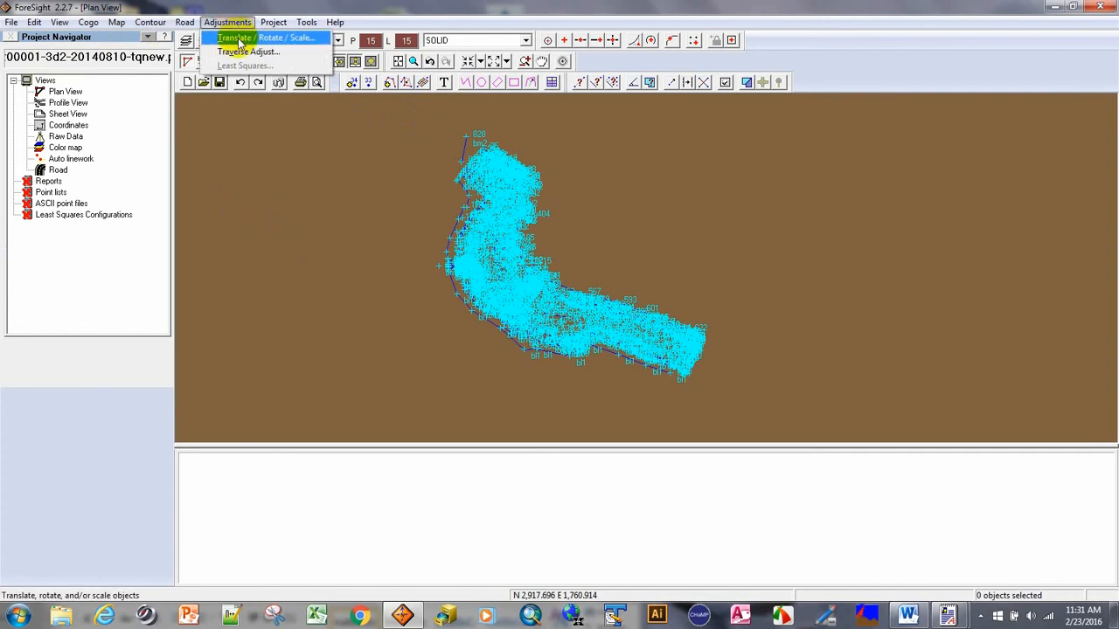
{"action": "left_click", "coordinate": [232, 39]}
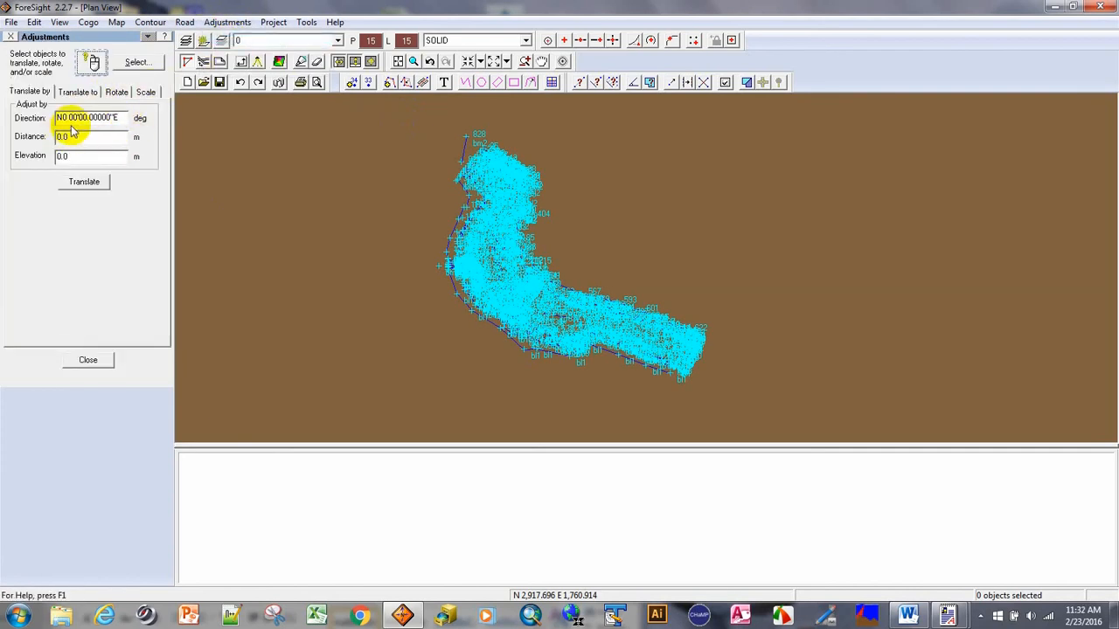
{"action": "left_click", "coordinate": [87, 93]}
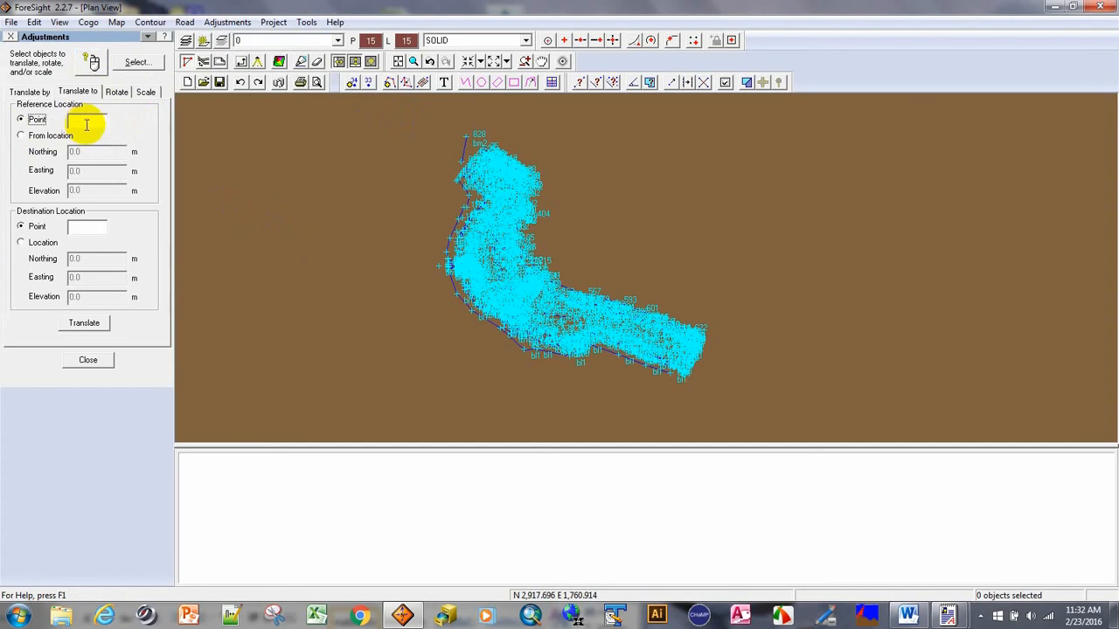
{"action": "left_click", "coordinate": [87, 120]}
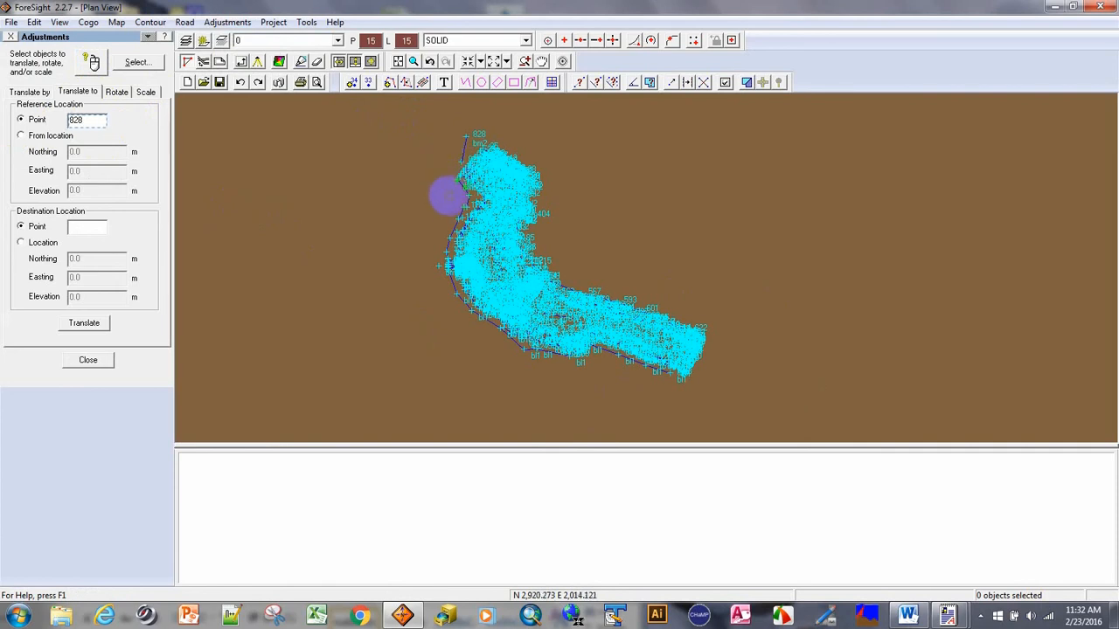
{"action": "left_click", "coordinate": [83, 229]}
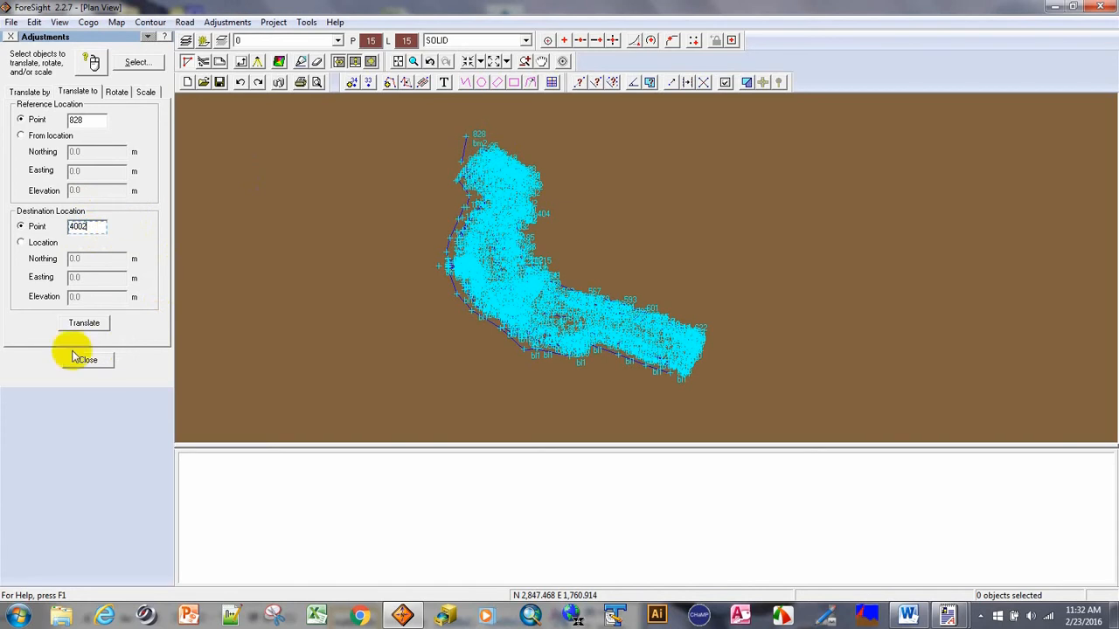
Select all the rotated survey points and linework in the plan view and translate them from point 828 to point 4002
{"action": "left_click", "coordinate": [91, 63]}
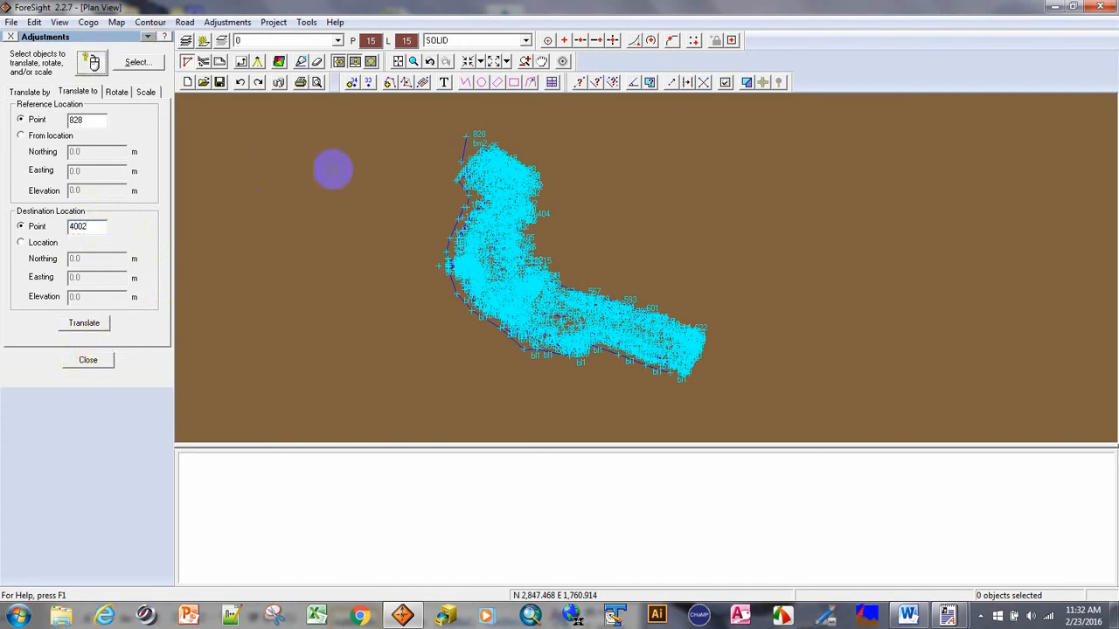
{"action": "mouse_move", "coordinate": [403, 111]}
{"action": "left_mouse_down"}
{"action": "mouse_move", "coordinate": [626, 315]}
{"action": "mouse_move", "coordinate": [774, 405]}
{"action": "mouse_move", "coordinate": [764, 407]}
{"action": "left_mouse_up"}
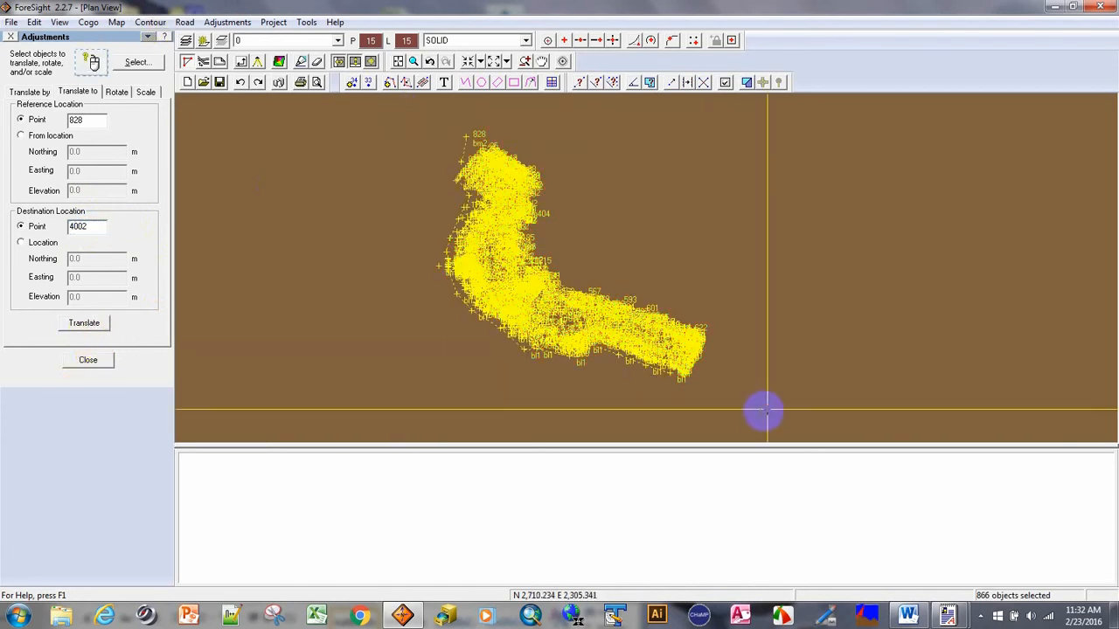
{"action": "left_click", "coordinate": [84, 323]}
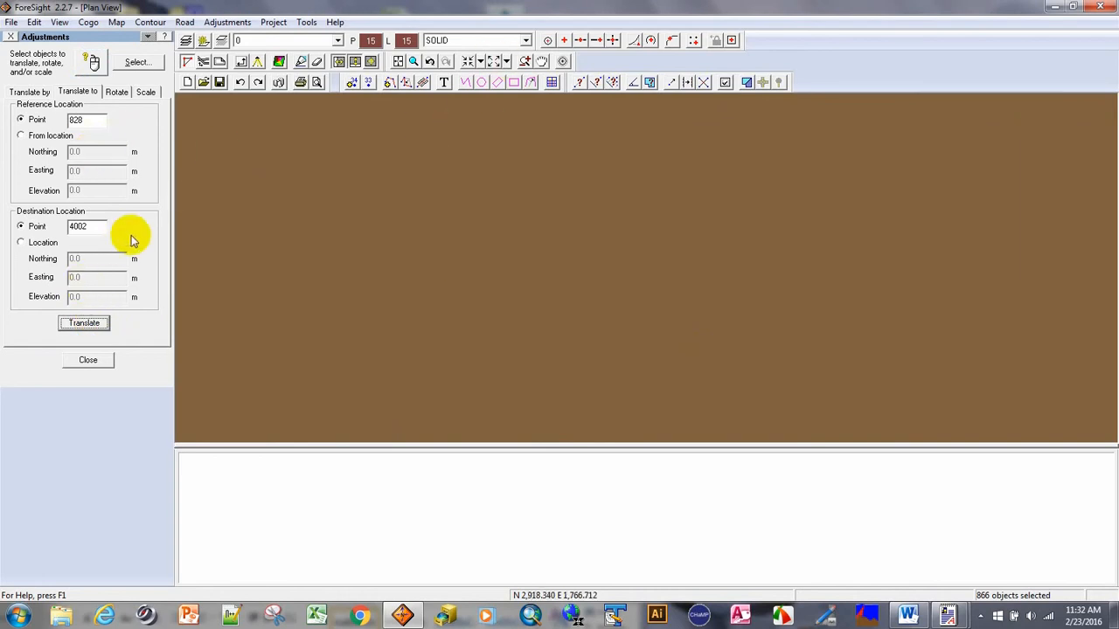
Zoom to point 4002 and examine how the translated survey sits among the real-world benchmarks
{"action": "left_click", "coordinate": [563, 61]}
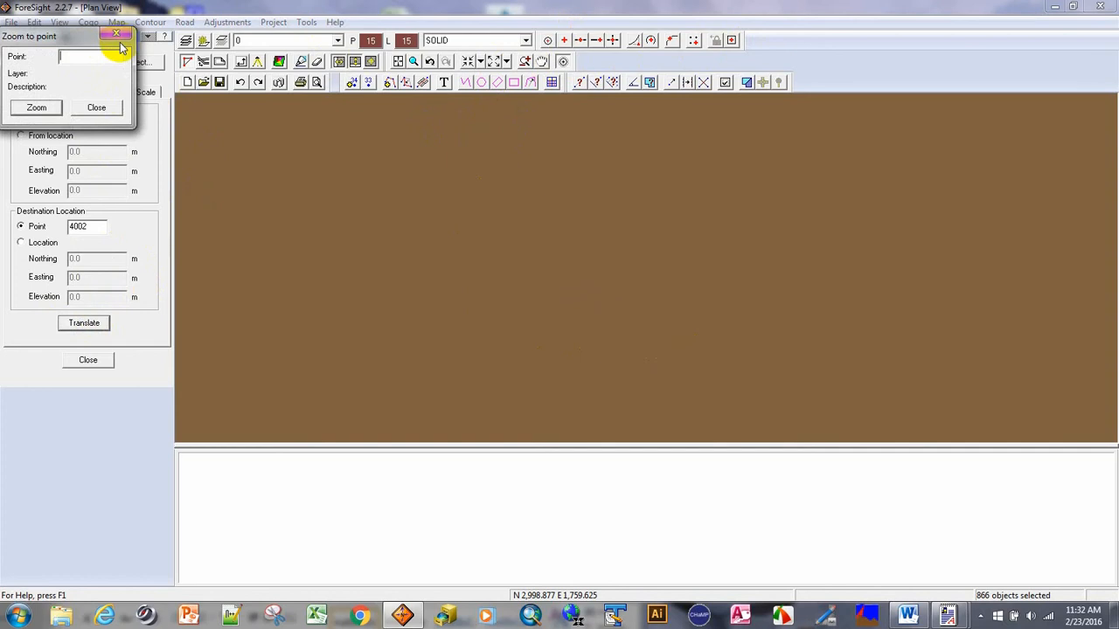
{"action": "type", "text": "4002"}
{"action": "key", "text": "Return"}
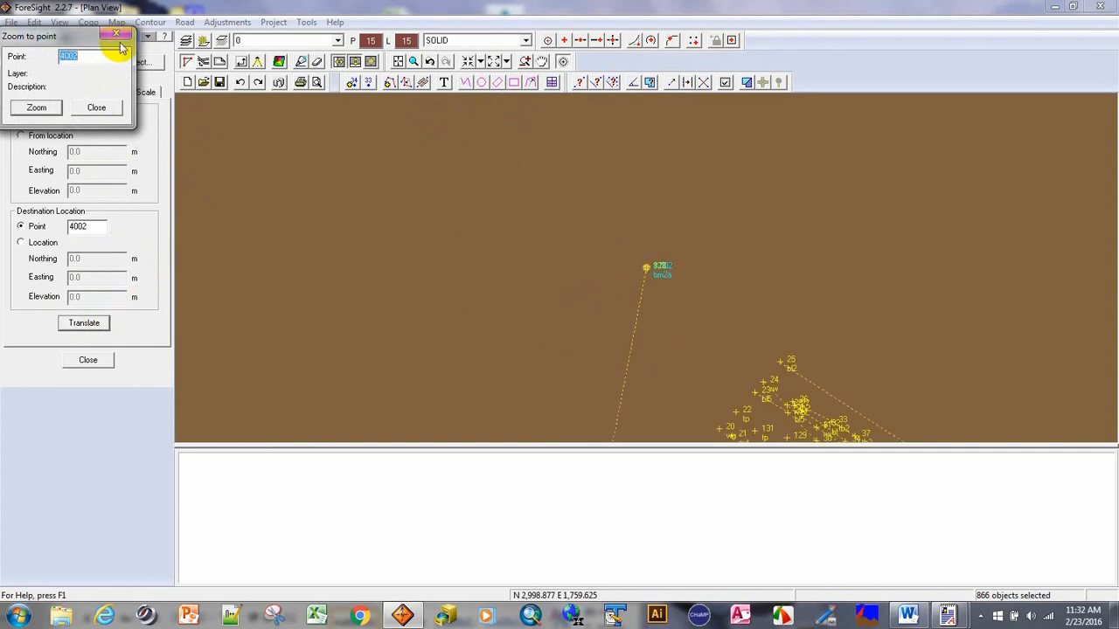
{"action": "left_click", "coordinate": [542, 61]}
{"action": "scroll", "coordinate": [612, 230], "scroll_direction": "down", "scroll_amount": 2}
{"action": "scroll", "coordinate": [618, 231], "scroll_direction": "down", "scroll_amount": 2}
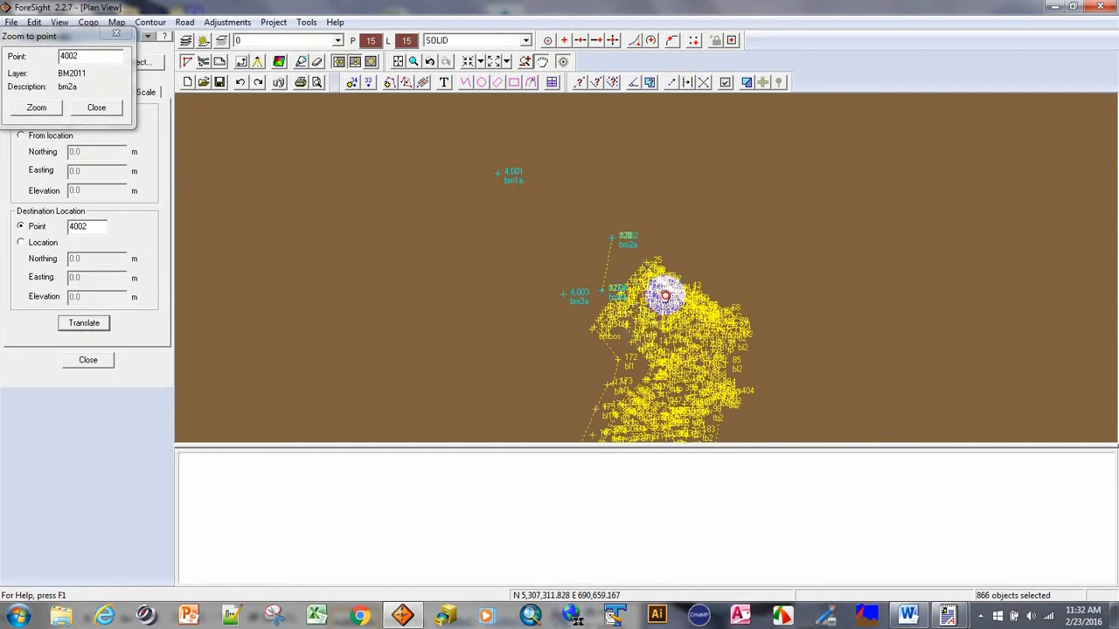
{"action": "left_click_drag", "start_coordinate": [657, 295], "coordinate": [641, 242]}
{"action": "scroll", "coordinate": [615, 204], "scroll_direction": "up", "scroll_amount": 2}
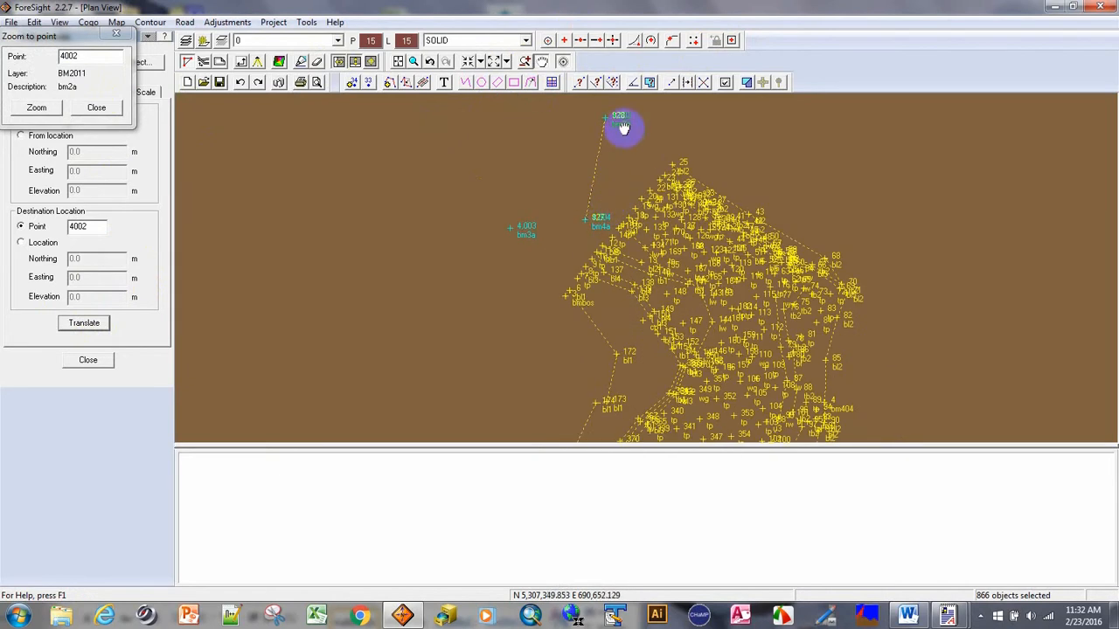
Inspect up close how point 828 fits on 4002 and how far point 827 lies from 4004
{"action": "scroll", "coordinate": [614, 120], "scroll_direction": "up", "scroll_amount": 4}
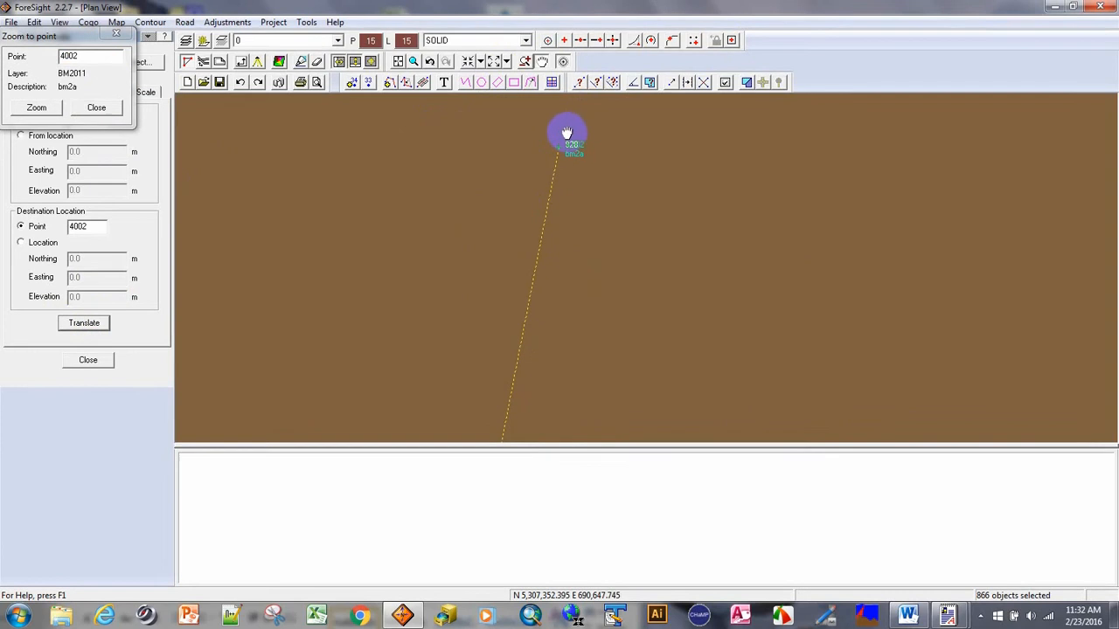
{"action": "scroll", "coordinate": [567, 133], "scroll_direction": "up", "scroll_amount": 1}
{"action": "scroll", "coordinate": [547, 143], "scroll_direction": "up", "scroll_amount": 1}
{"action": "scroll", "coordinate": [586, 160], "scroll_direction": "up", "scroll_amount": 3}
{"action": "left_click_drag", "start_coordinate": [447, 240], "coordinate": [546, 155]}
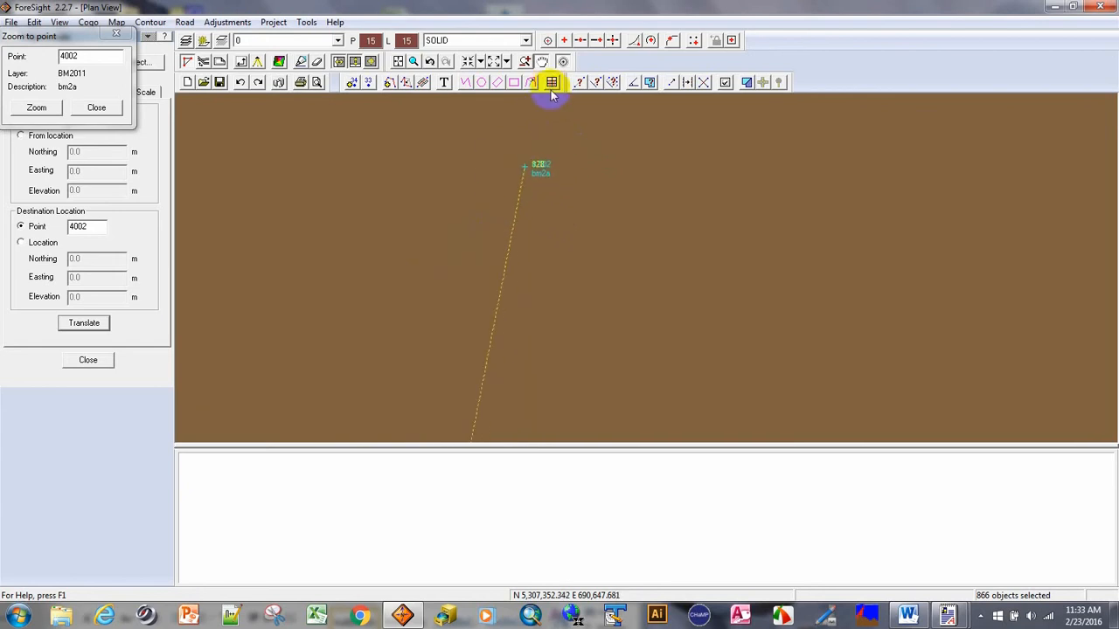
{"action": "left_click_drag", "start_coordinate": [550, 91], "coordinate": [585, 307]}
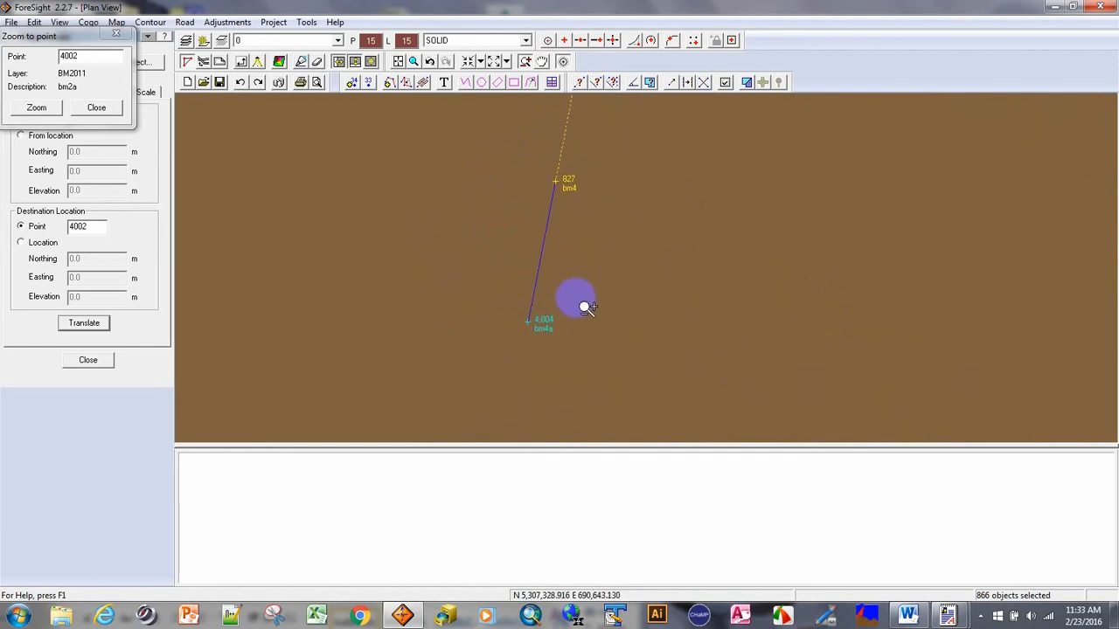
{"action": "left_click", "coordinate": [116, 33]}
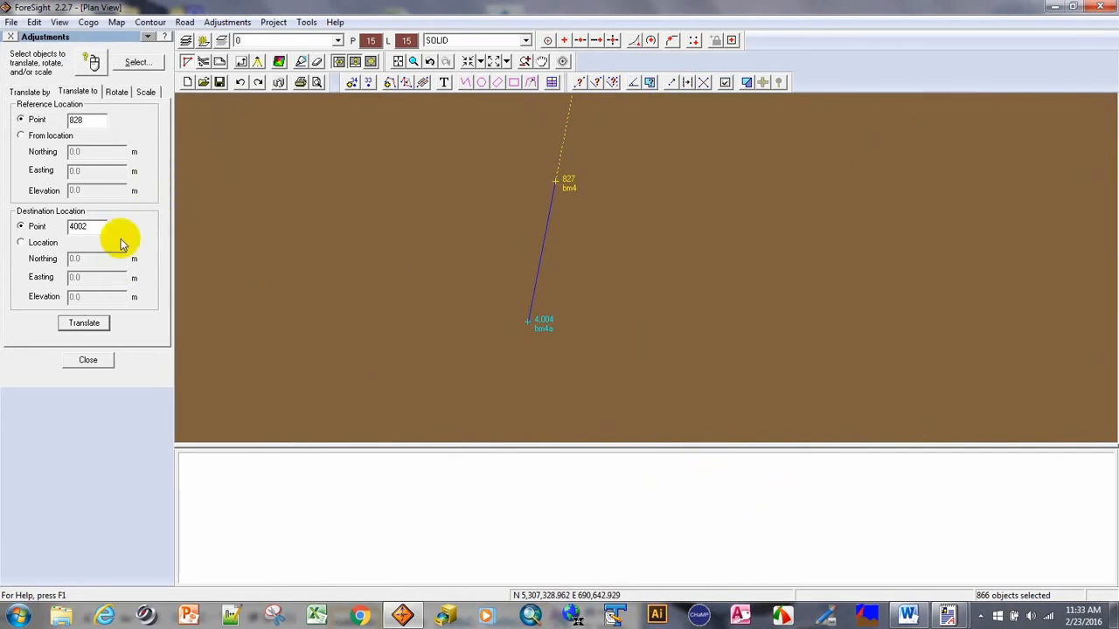
Leave the adjustment and measure the point-to-point inverse from point 827 to point 4004
{"action": "left_click", "coordinate": [11, 36]}
{"action": "left_click", "coordinate": [87, 22]}
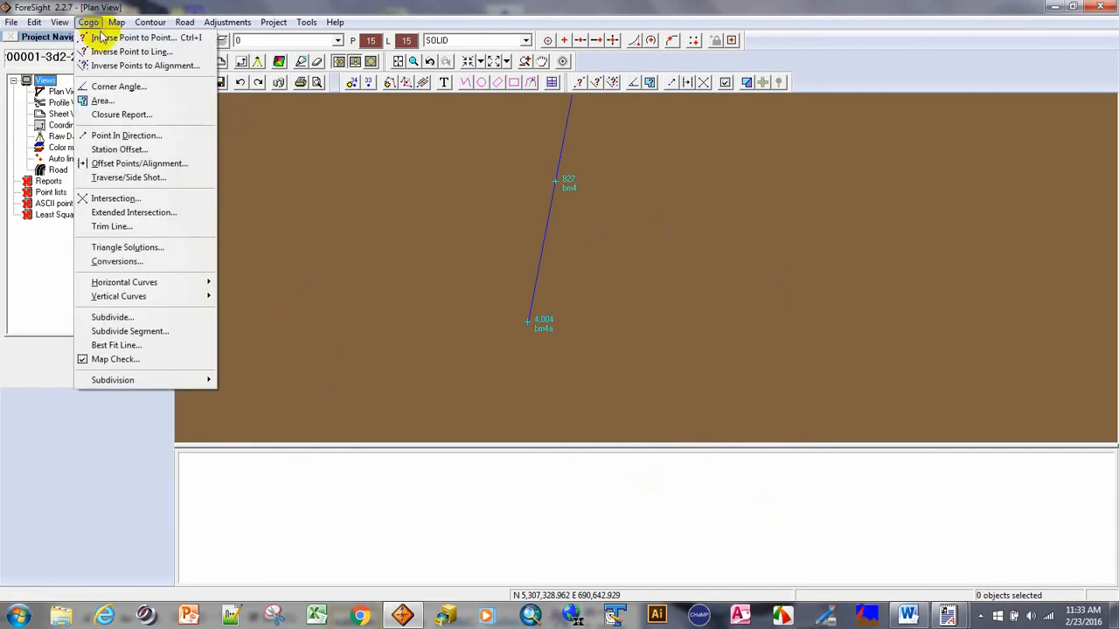
{"action": "left_click", "coordinate": [106, 38]}
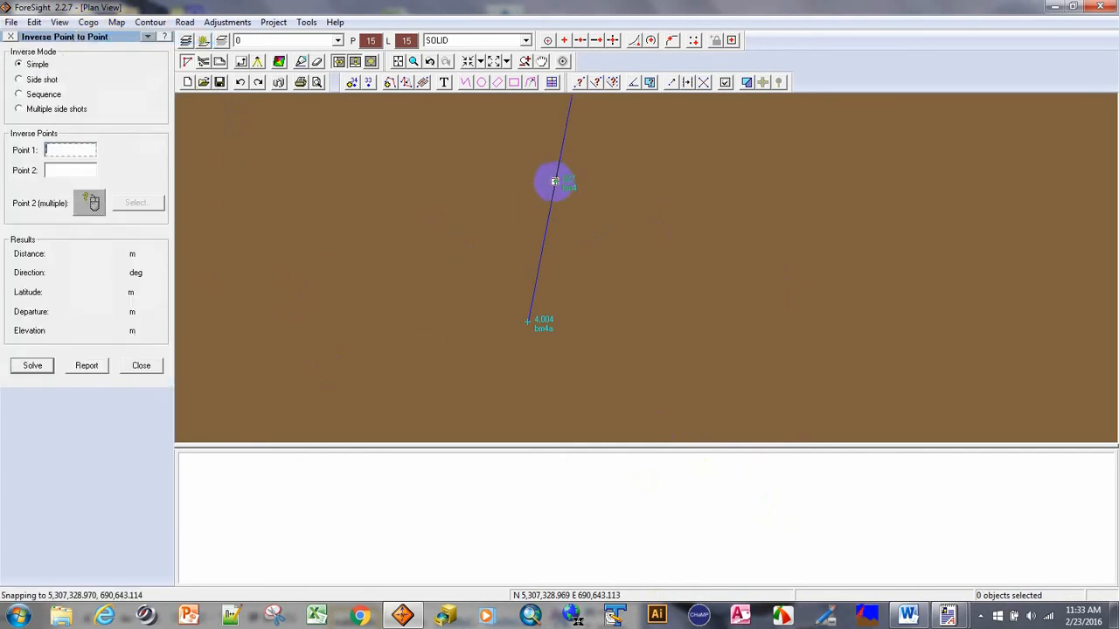
{"action": "left_click", "coordinate": [551, 181]}
{"action": "left_click", "coordinate": [527, 322]}
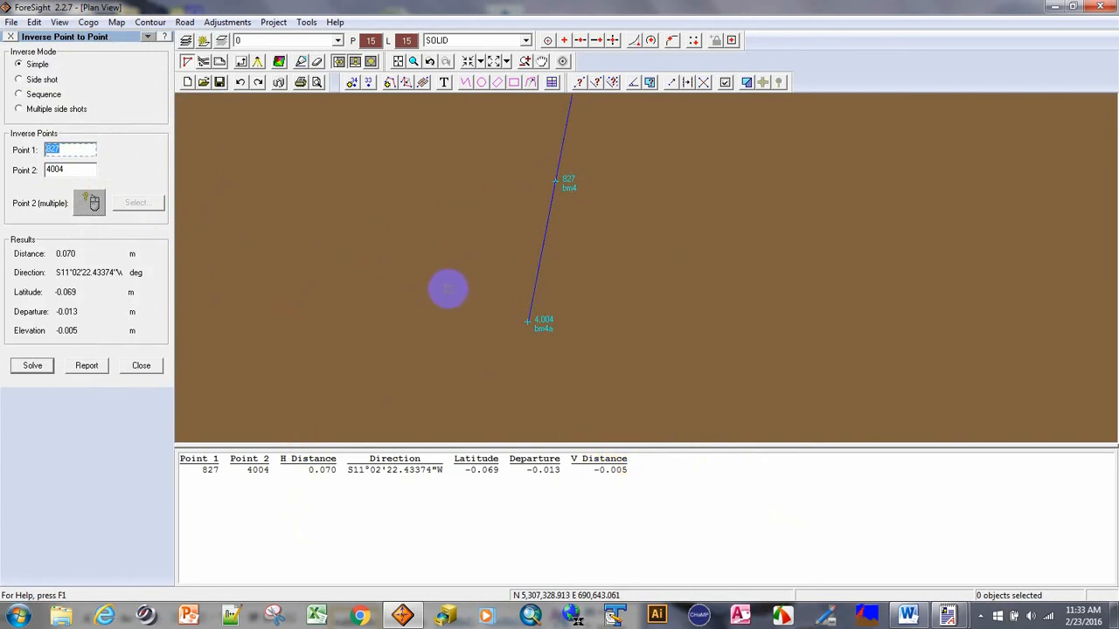
Examine the placement of the translated survey points and linework relative to the benchmarks in the plan view
{"action": "left_click", "coordinate": [544, 62]}
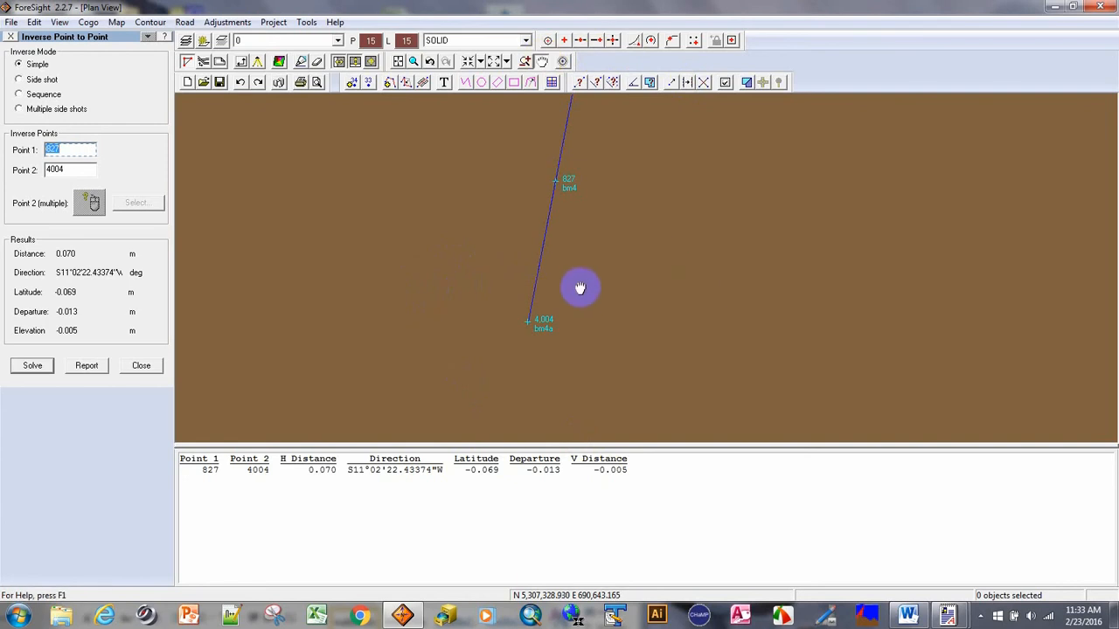
{"action": "scroll", "coordinate": [472, 259], "scroll_direction": "down", "scroll_amount": 1}
{"action": "scroll", "coordinate": [490, 285], "scroll_direction": "down", "scroll_amount": 6}
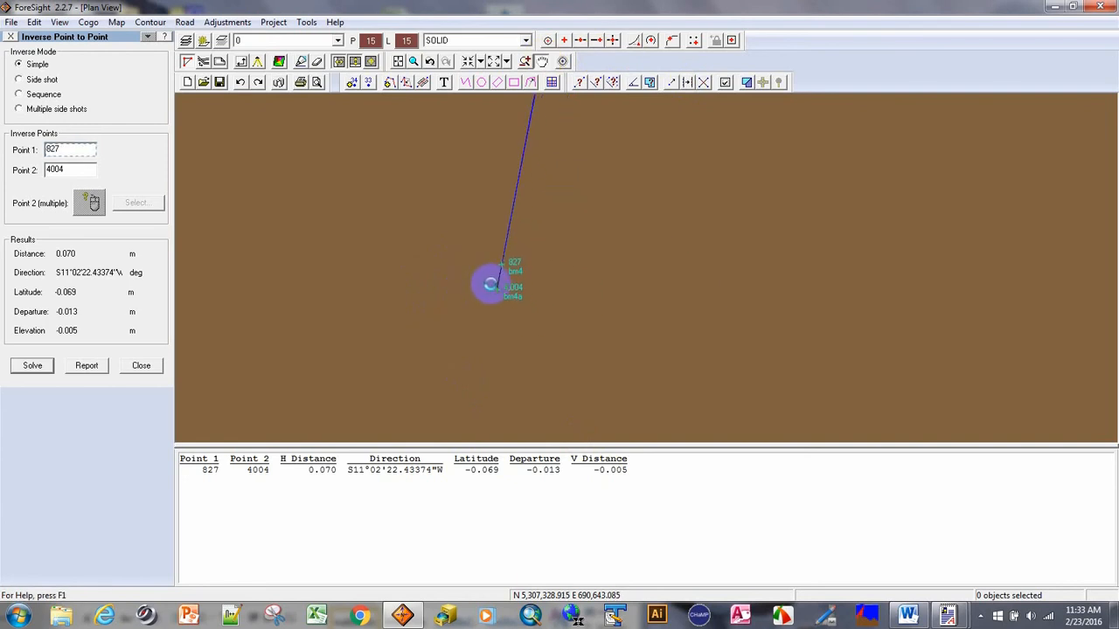
{"action": "scroll", "coordinate": [554, 320], "scroll_direction": "down", "scroll_amount": 2}
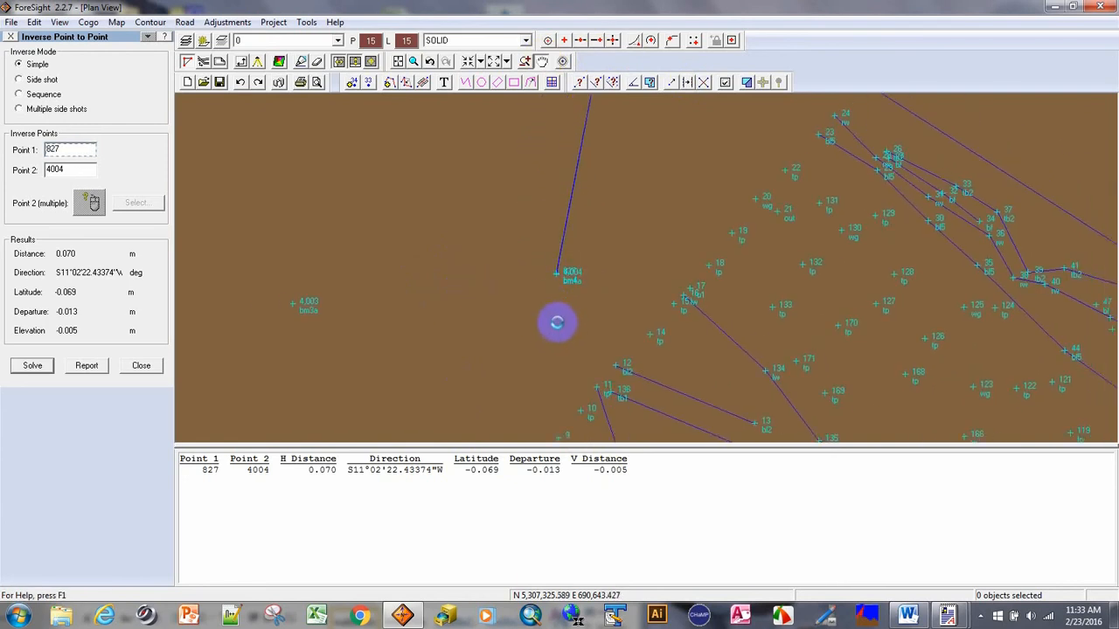
{"action": "scroll", "coordinate": [725, 289], "scroll_direction": "down", "scroll_amount": 2}
{"action": "scroll", "coordinate": [616, 273], "scroll_direction": "down", "scroll_amount": 2}
{"action": "scroll", "coordinate": [616, 273], "scroll_direction": "down", "scroll_amount": 2}
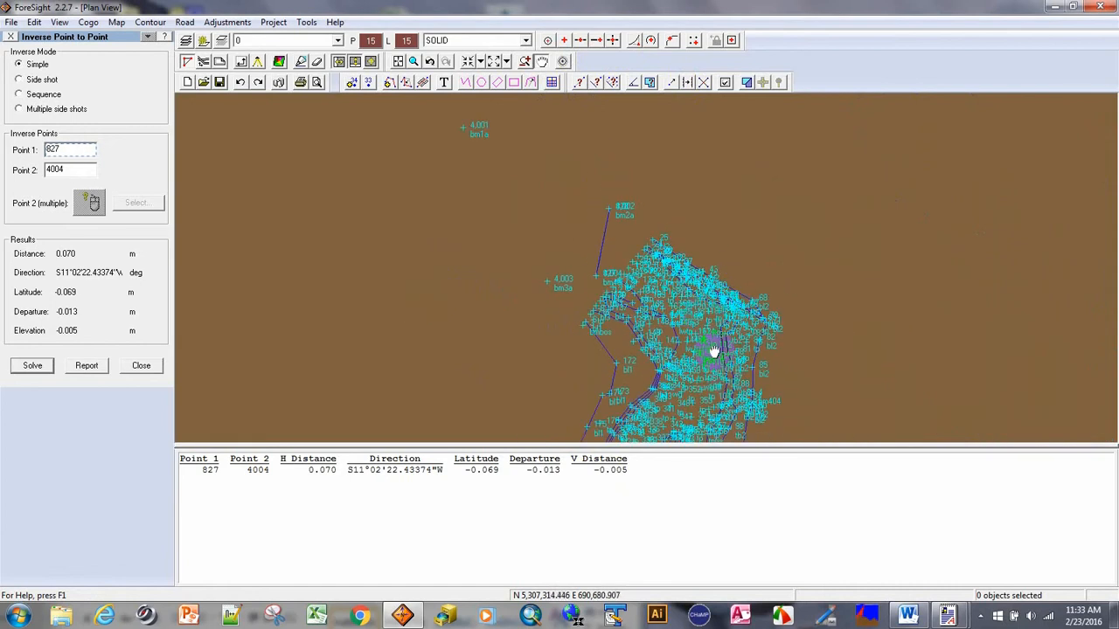
{"action": "scroll", "coordinate": [704, 384], "scroll_direction": "up", "scroll_amount": 3}
{"action": "scroll", "coordinate": [582, 250], "scroll_direction": "down", "scroll_amount": 2}
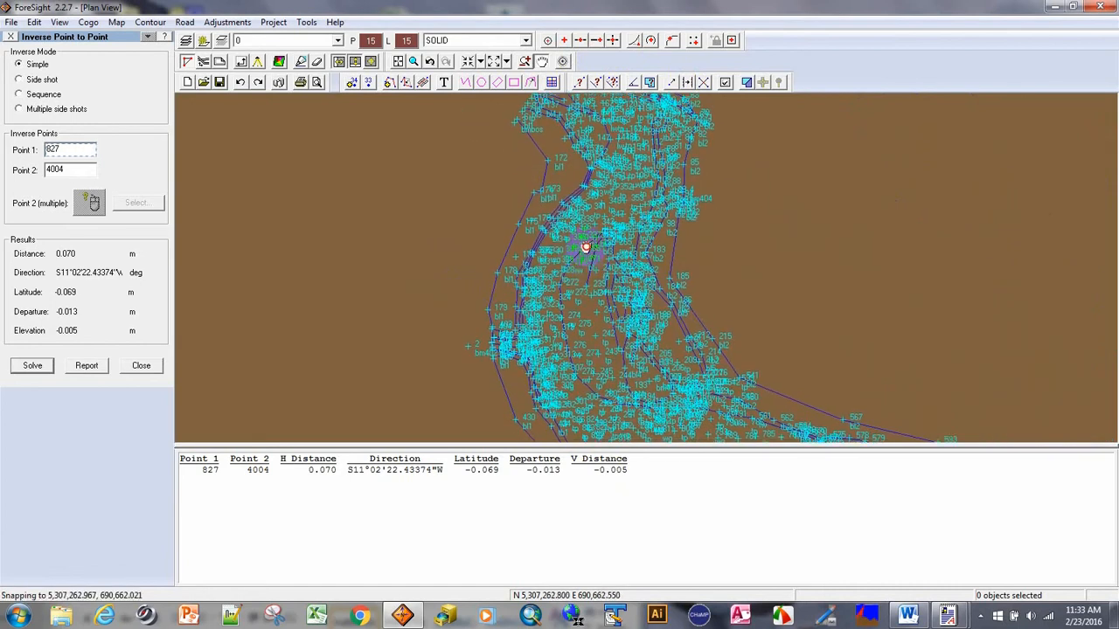
Examine how far survey point 5 (bm403) lies from benchmark 4005 (bm5a) in the plan view
{"action": "scroll", "coordinate": [612, 329], "scroll_direction": "up", "scroll_amount": 5}
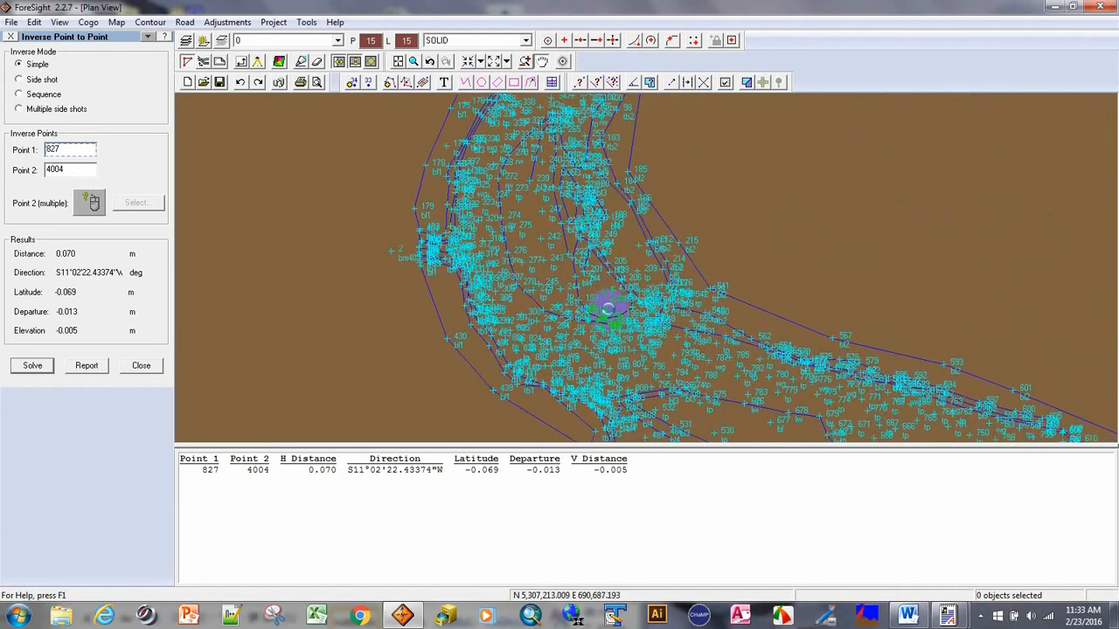
{"action": "scroll", "coordinate": [612, 300], "scroll_direction": "up", "scroll_amount": 1}
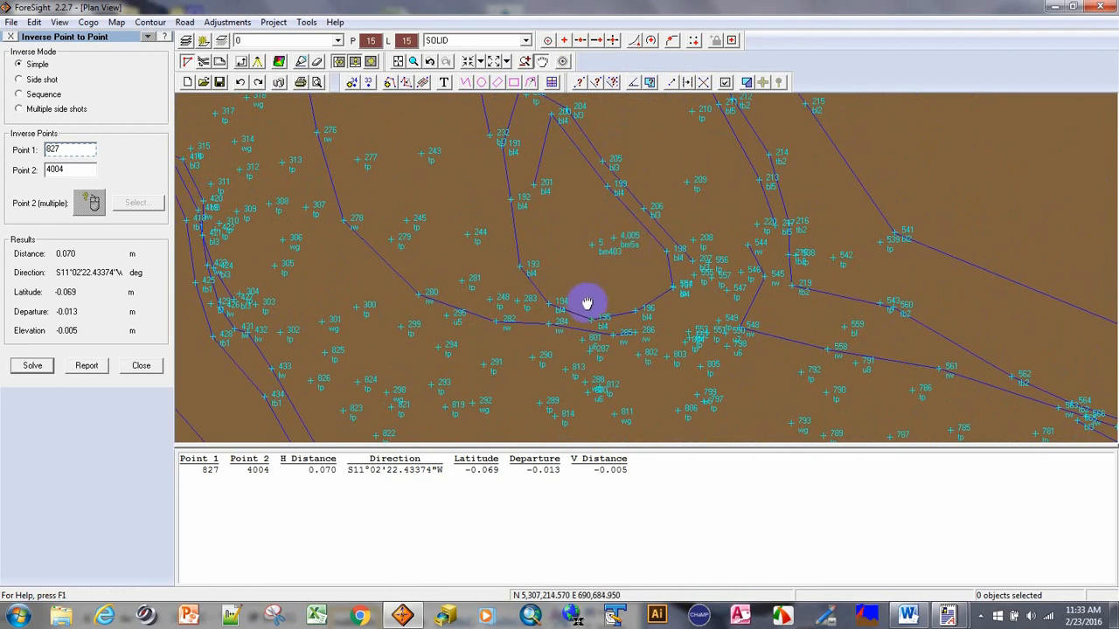
{"action": "scroll", "coordinate": [629, 282], "scroll_direction": "up", "scroll_amount": 3}
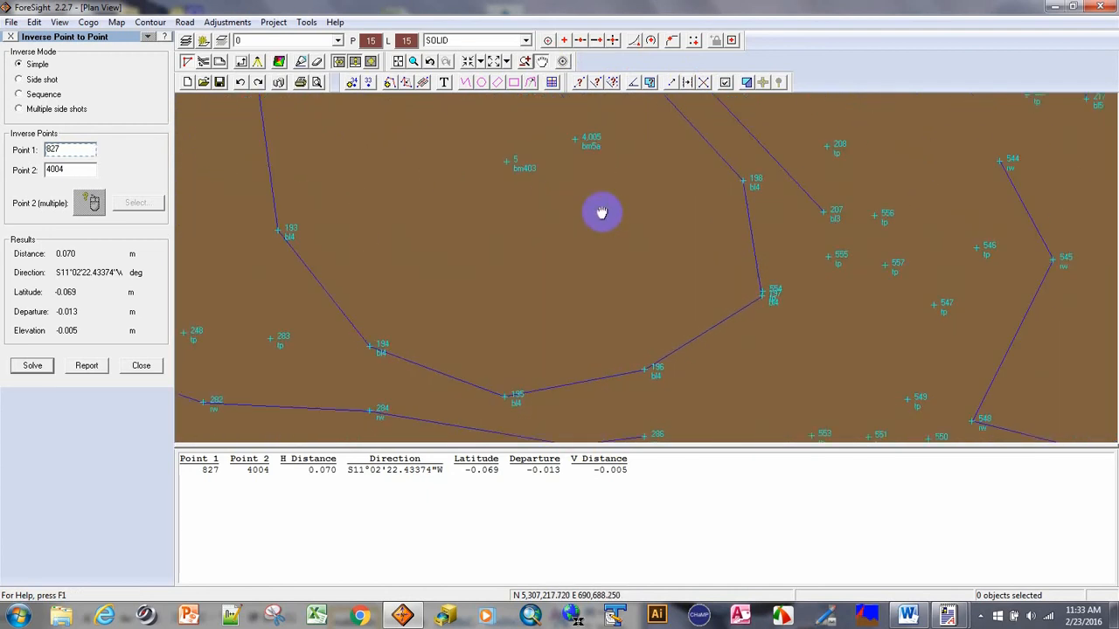
{"action": "left_click_drag", "start_coordinate": [615, 303], "coordinate": [626, 291]}
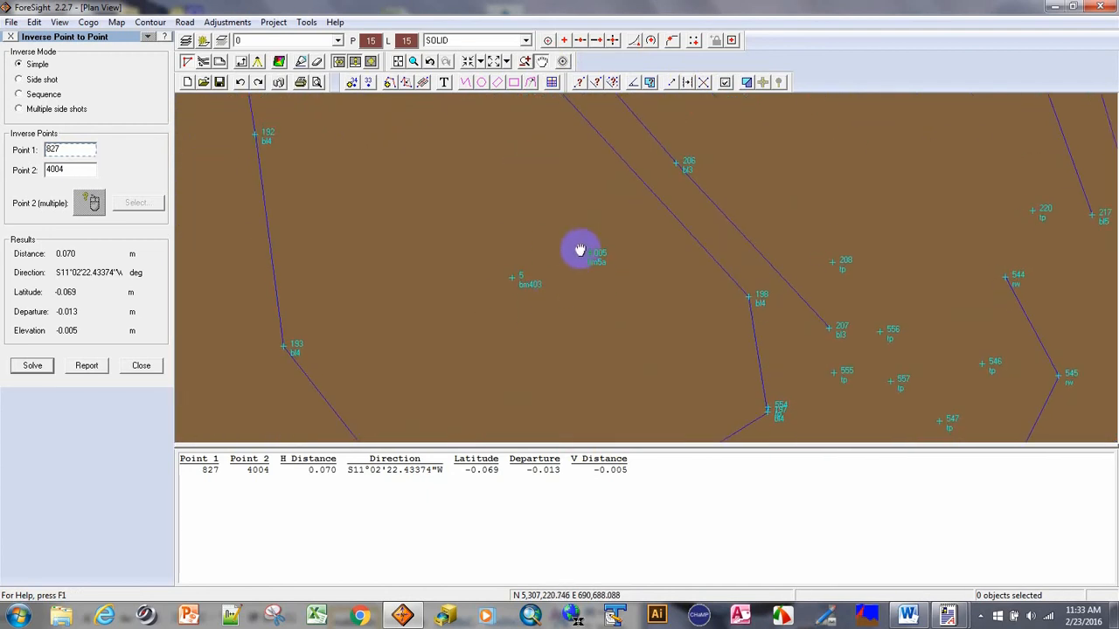
{"action": "scroll", "coordinate": [559, 312], "scroll_direction": "up", "scroll_amount": 2}
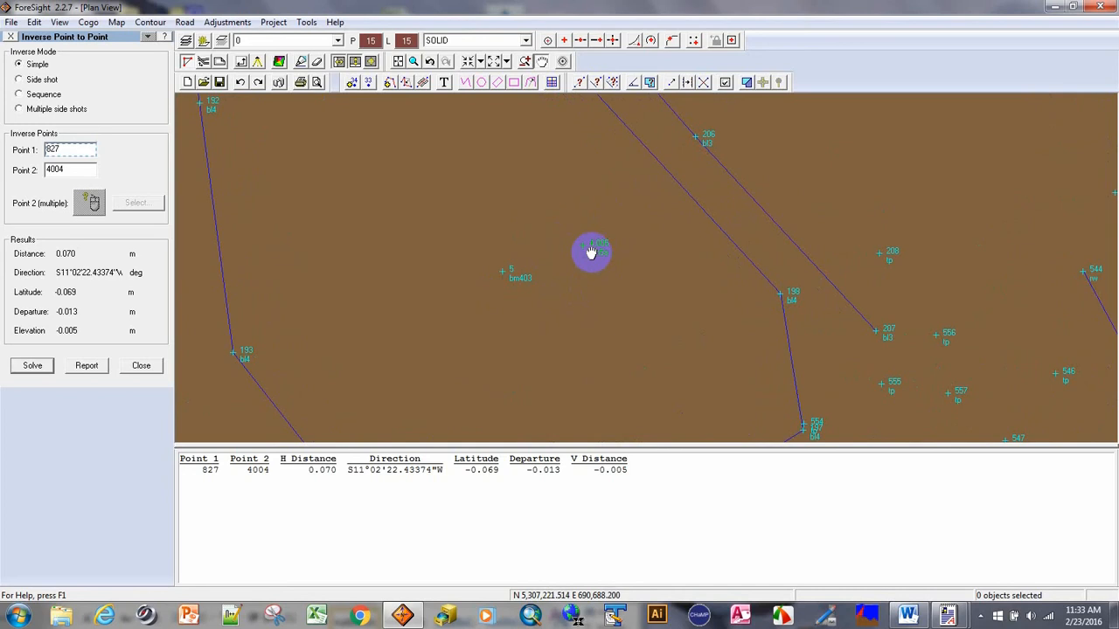
{"action": "scroll", "coordinate": [582, 248], "scroll_direction": "down", "scroll_amount": 4}
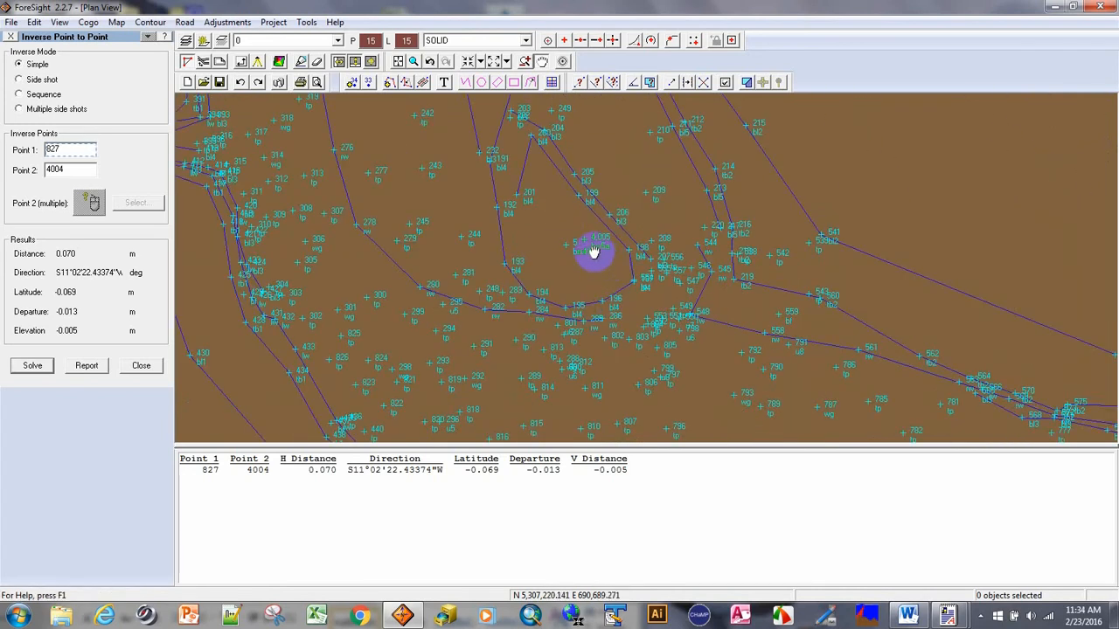
{"action": "scroll", "coordinate": [593, 253], "scroll_direction": "up", "scroll_amount": 2}
{"action": "scroll", "coordinate": [573, 246], "scroll_direction": "up", "scroll_amount": 3}
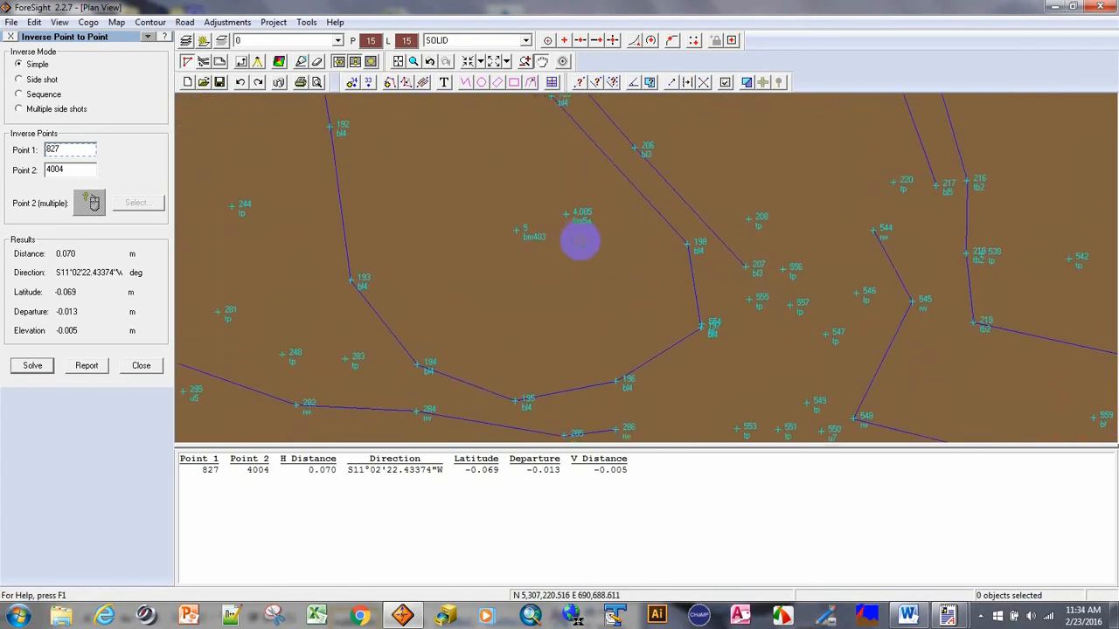
{"action": "scroll", "coordinate": [581, 243], "scroll_direction": "down", "scroll_amount": 2}
{"action": "scroll", "coordinate": [687, 260], "scroll_direction": "down", "scroll_amount": 3}
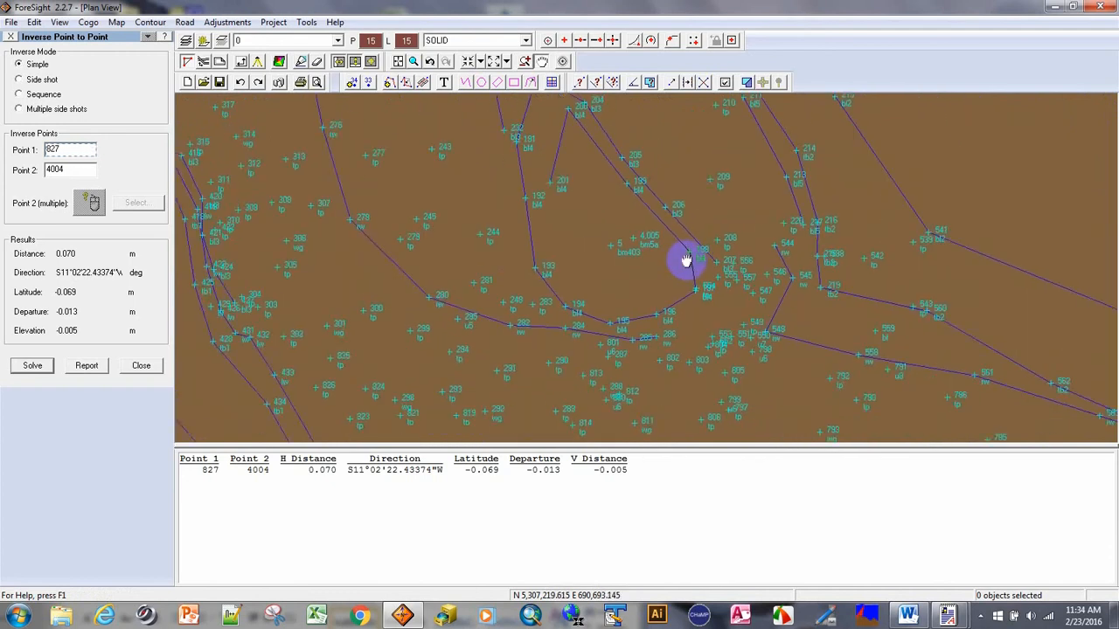
{"action": "scroll", "coordinate": [679, 253], "scroll_direction": "up", "scroll_amount": 3}
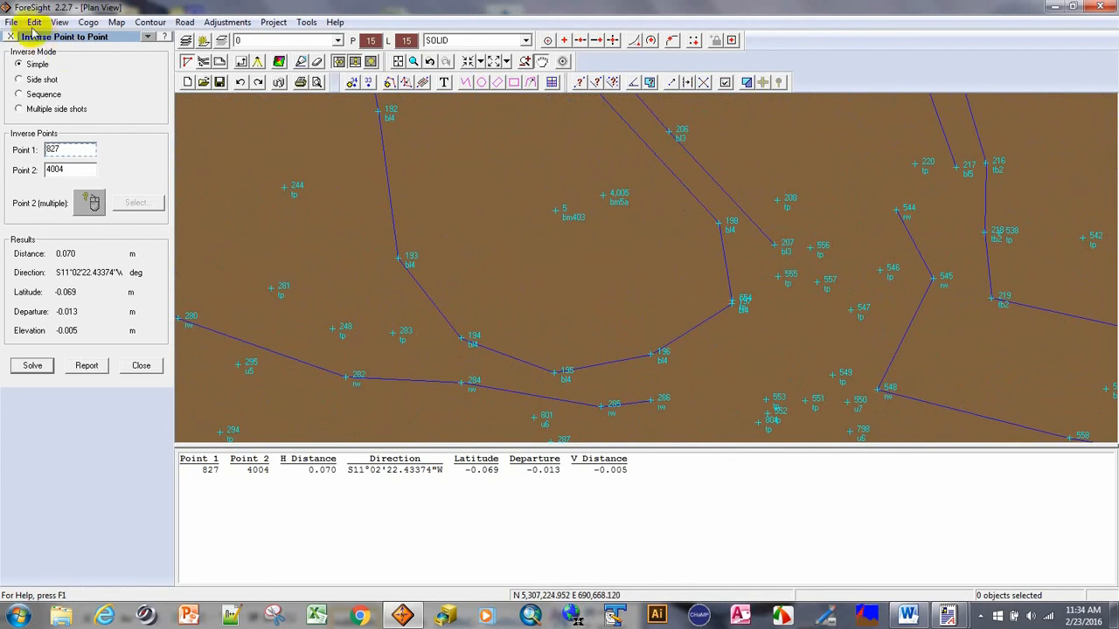
Measure a new point-to-point inverse from point 5 to point 4005 and leave the inverse tool
{"action": "left_click", "coordinate": [89, 22]}
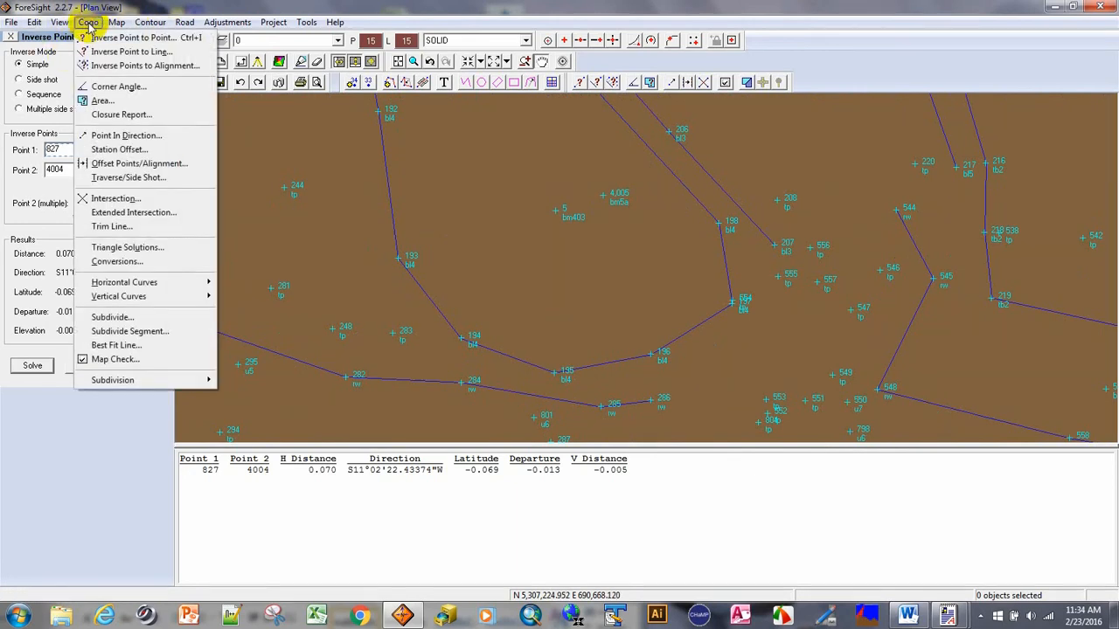
{"action": "left_click", "coordinate": [113, 38]}
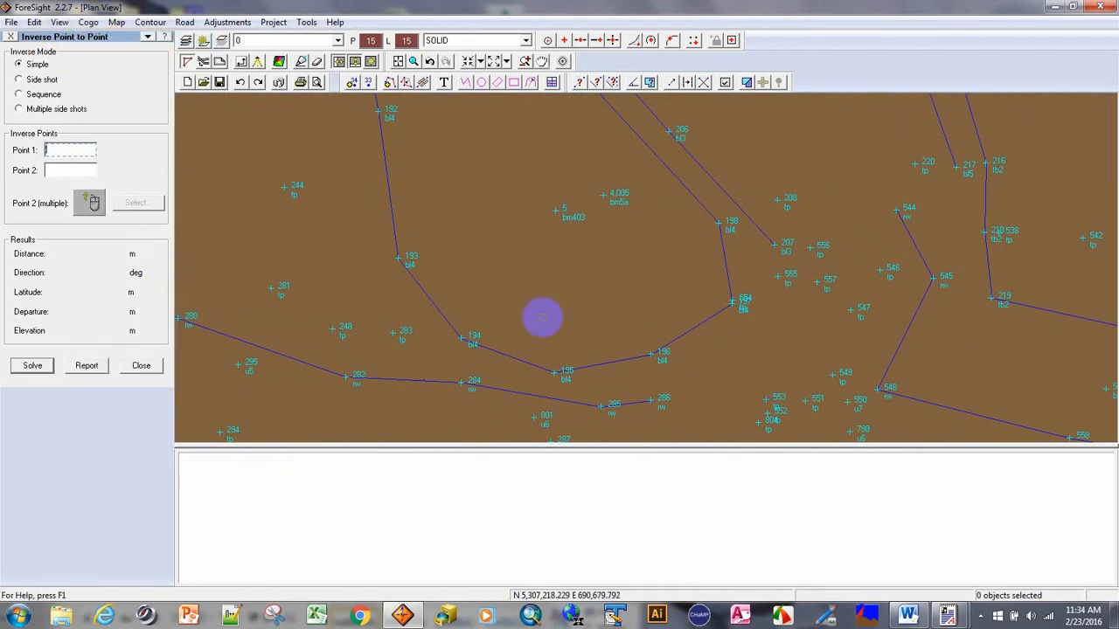
{"action": "left_click", "coordinate": [554, 210]}
{"action": "left_click", "coordinate": [52, 169]}
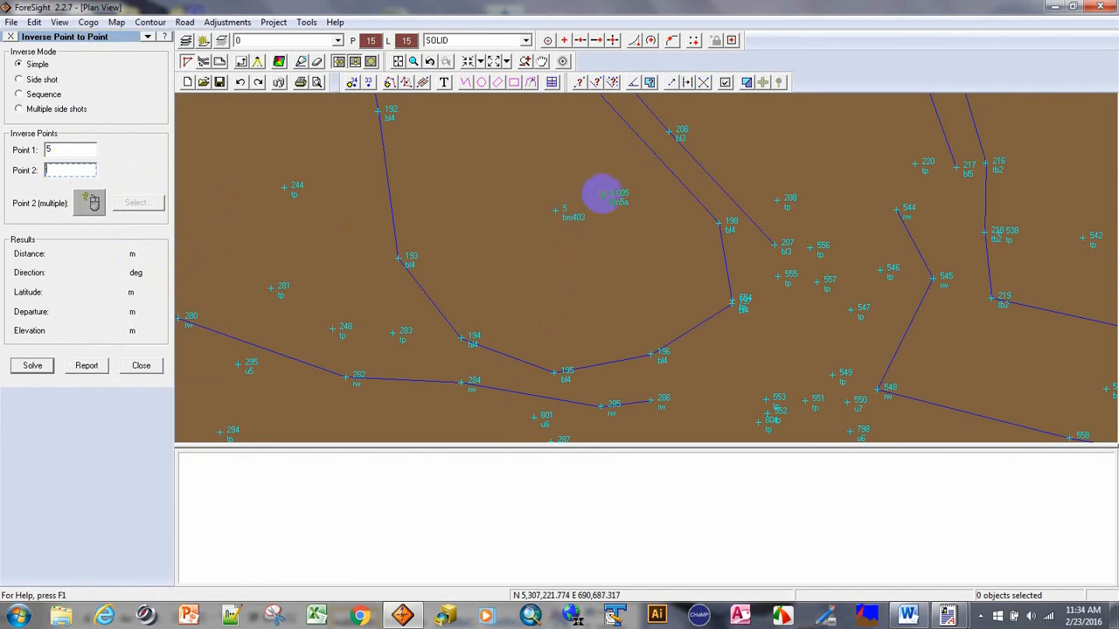
{"action": "left_click", "coordinate": [603, 194]}
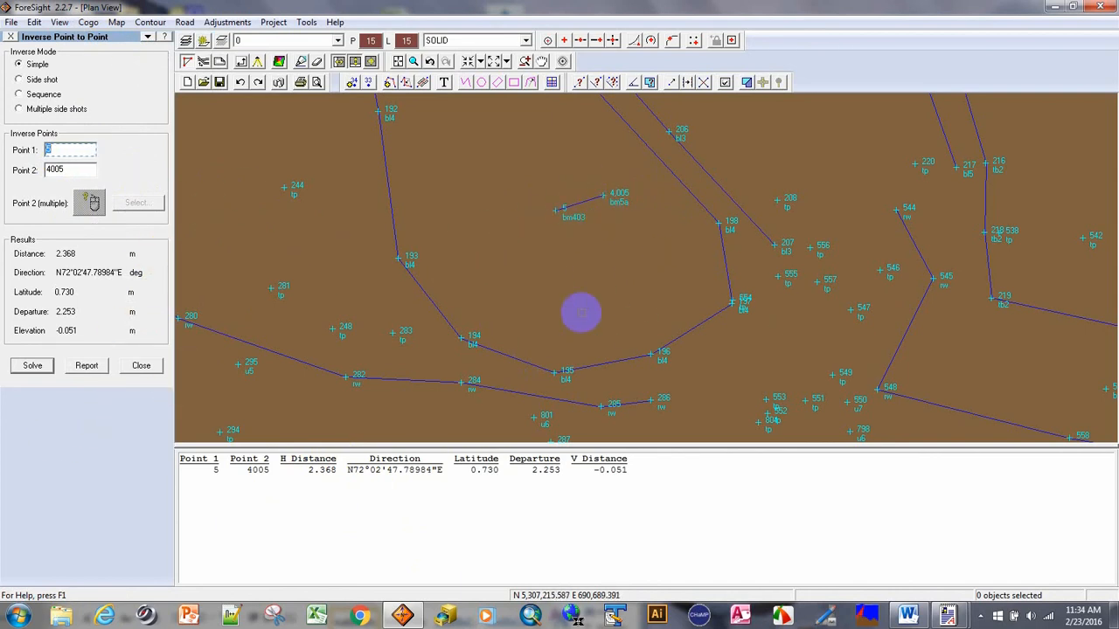
{"action": "left_click", "coordinate": [11, 37]}
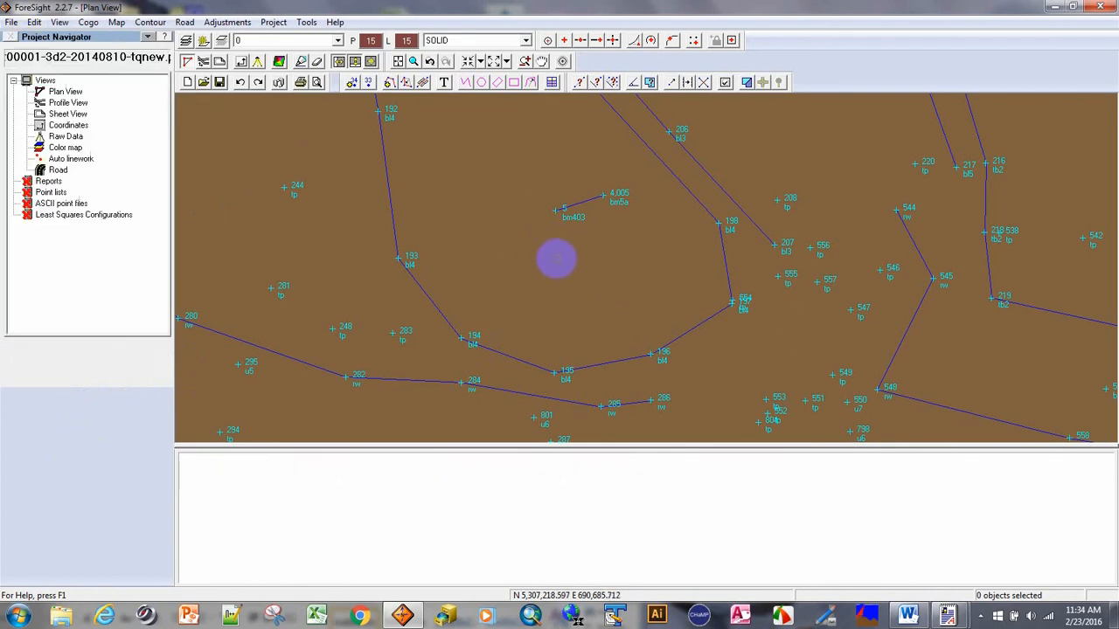
Inspect the surroundings of points 5 and 4005, and the full survey extent between benchmarks 4001 and 4006
{"action": "scroll", "coordinate": [556, 258], "scroll_direction": "down", "scroll_amount": 2}
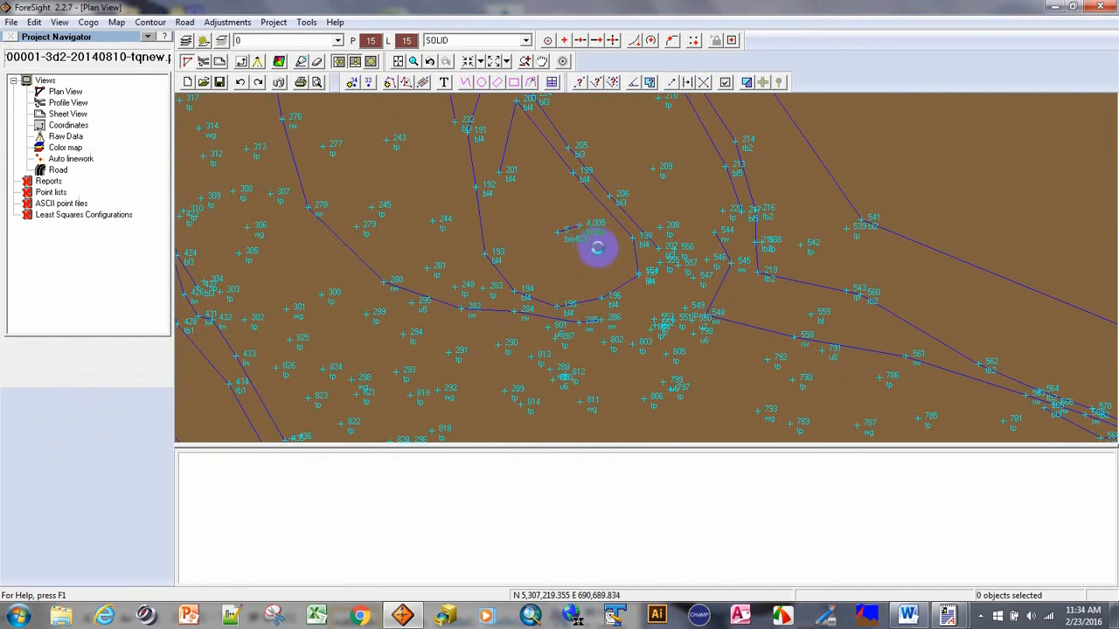
{"action": "scroll", "coordinate": [598, 243], "scroll_direction": "up", "scroll_amount": 3}
{"action": "scroll", "coordinate": [600, 237], "scroll_direction": "down", "scroll_amount": 3}
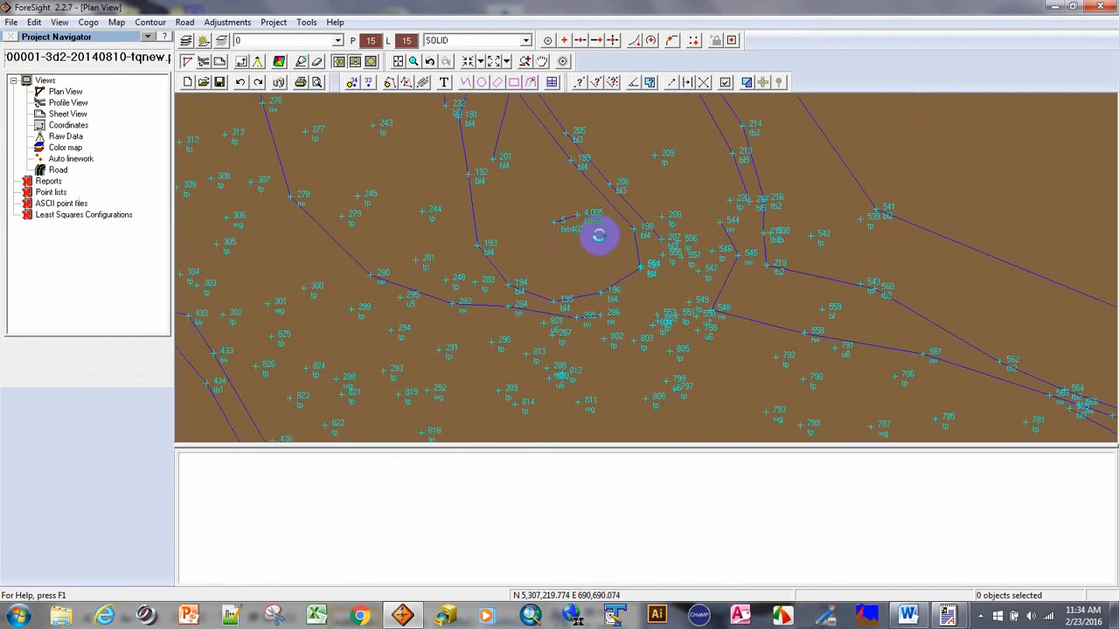
{"action": "scroll", "coordinate": [599, 236], "scroll_direction": "down", "scroll_amount": 6}
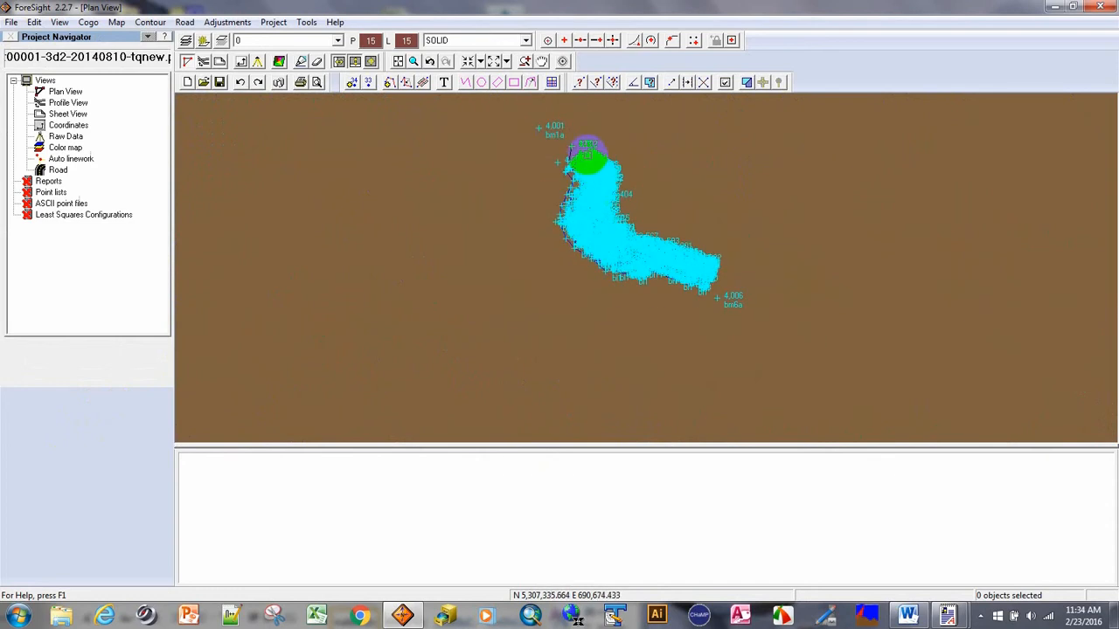
{"action": "scroll", "coordinate": [584, 142], "scroll_direction": "up", "scroll_amount": 1}
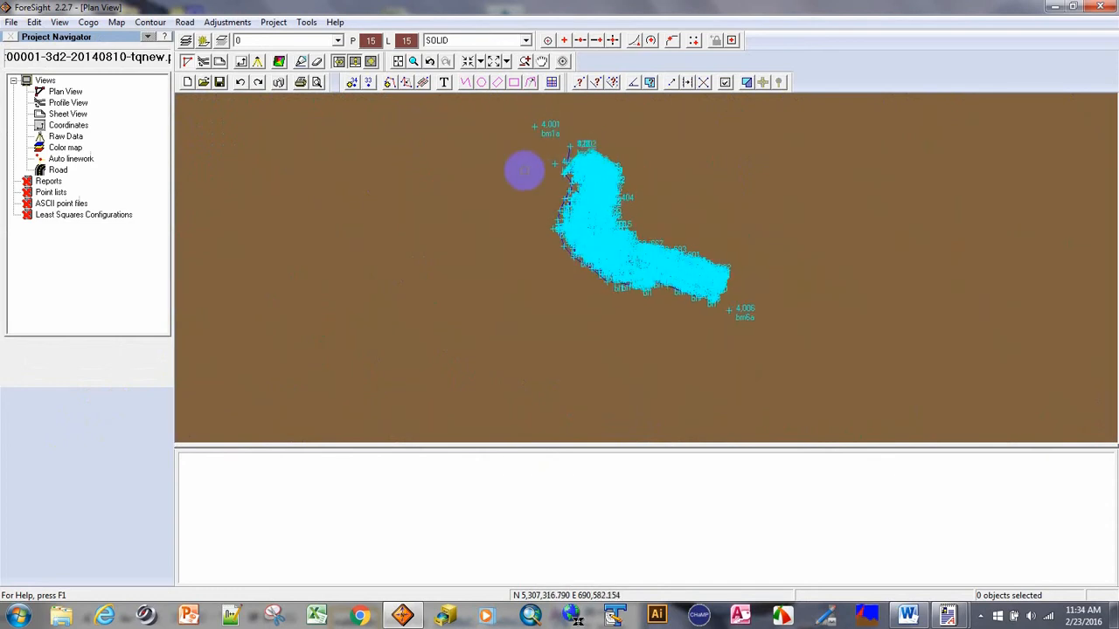
{"action": "left_click", "coordinate": [10, 23]}
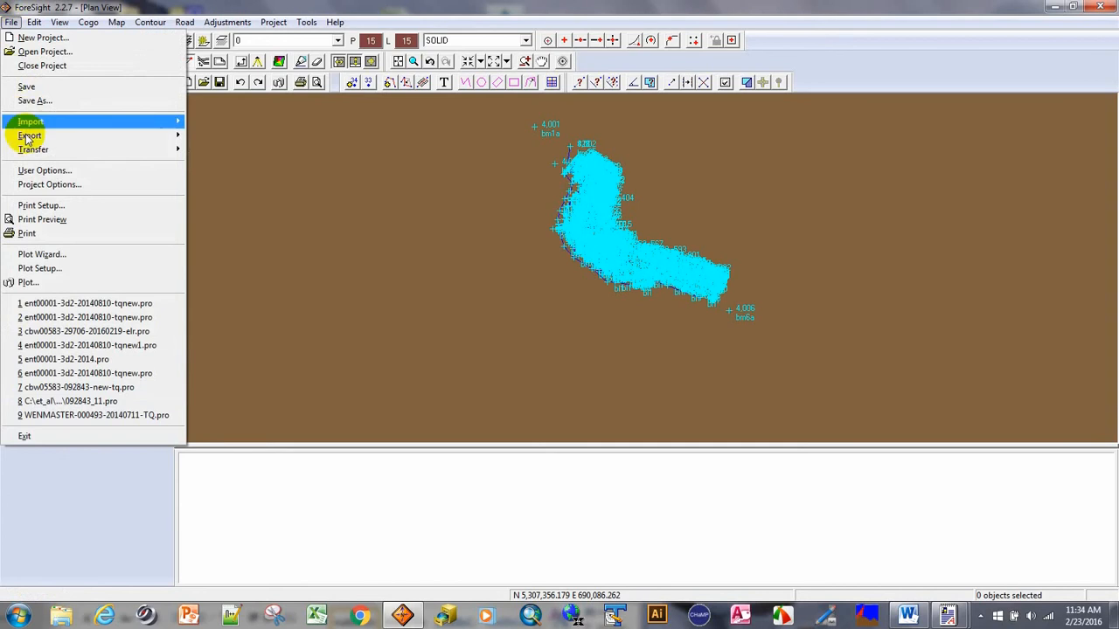
{"action": "mouse_move", "coordinate": [77, 136]}
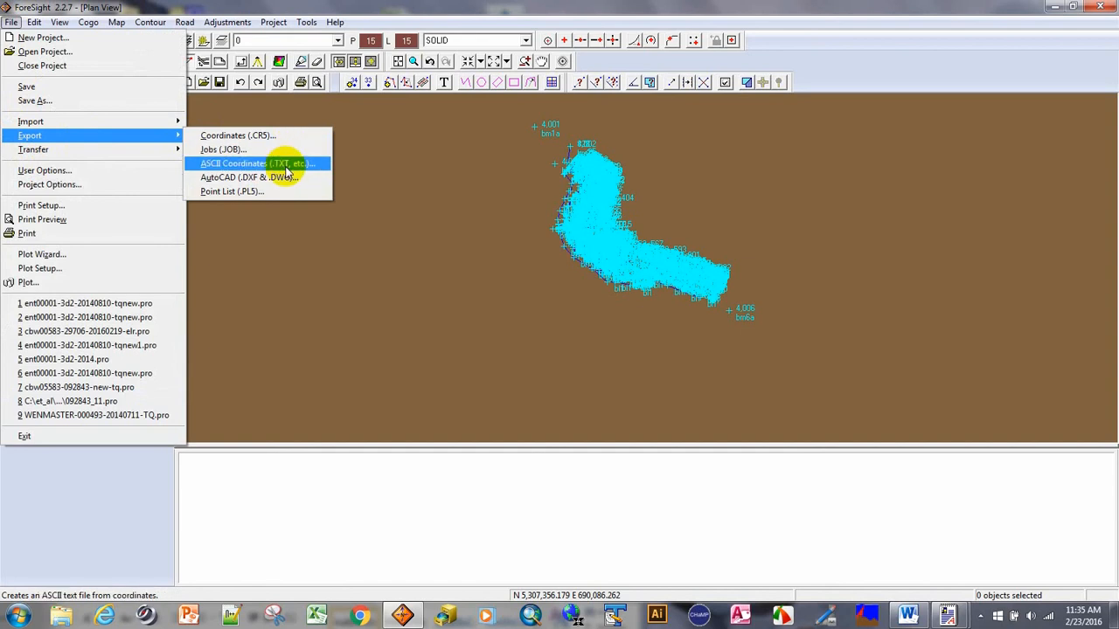
{"action": "left_click", "coordinate": [257, 174]}
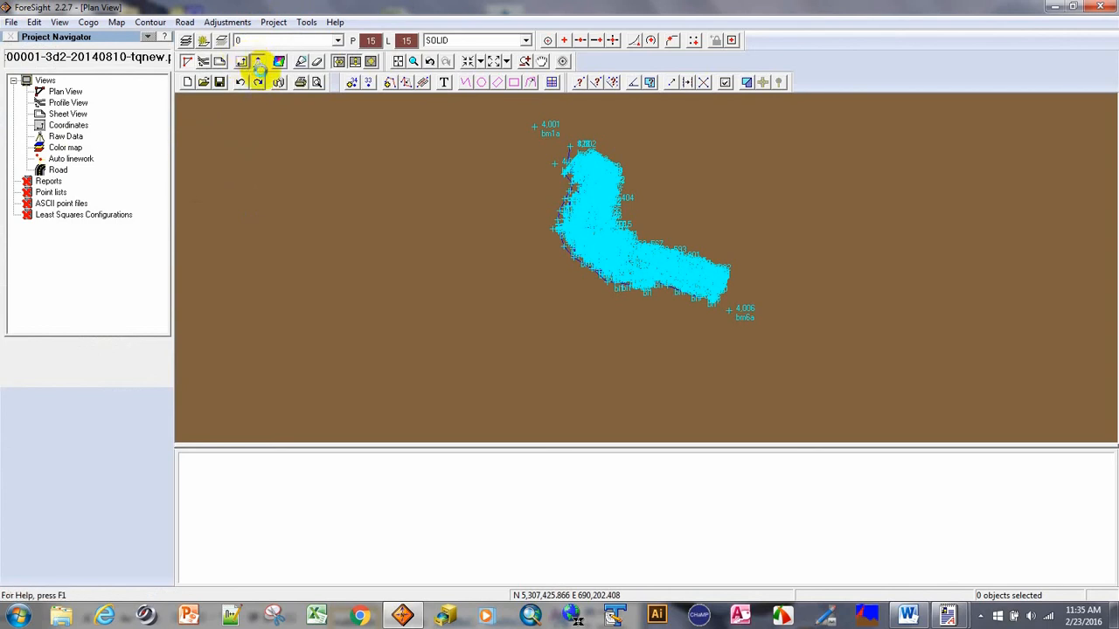
Open the project's raw data and widen the column holding the note text and right angles
{"action": "left_click", "coordinate": [637, 220]}
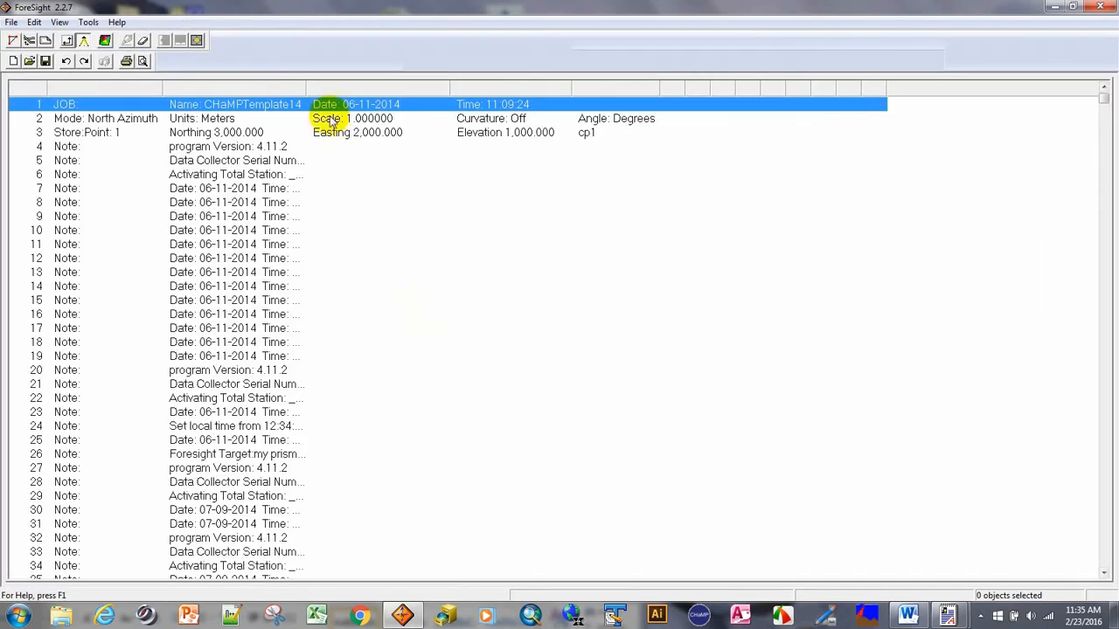
{"action": "left_click_drag", "start_coordinate": [303, 84], "coordinate": [506, 85]}
{"action": "scroll", "coordinate": [337, 328], "scroll_direction": "down", "scroll_amount": 11}
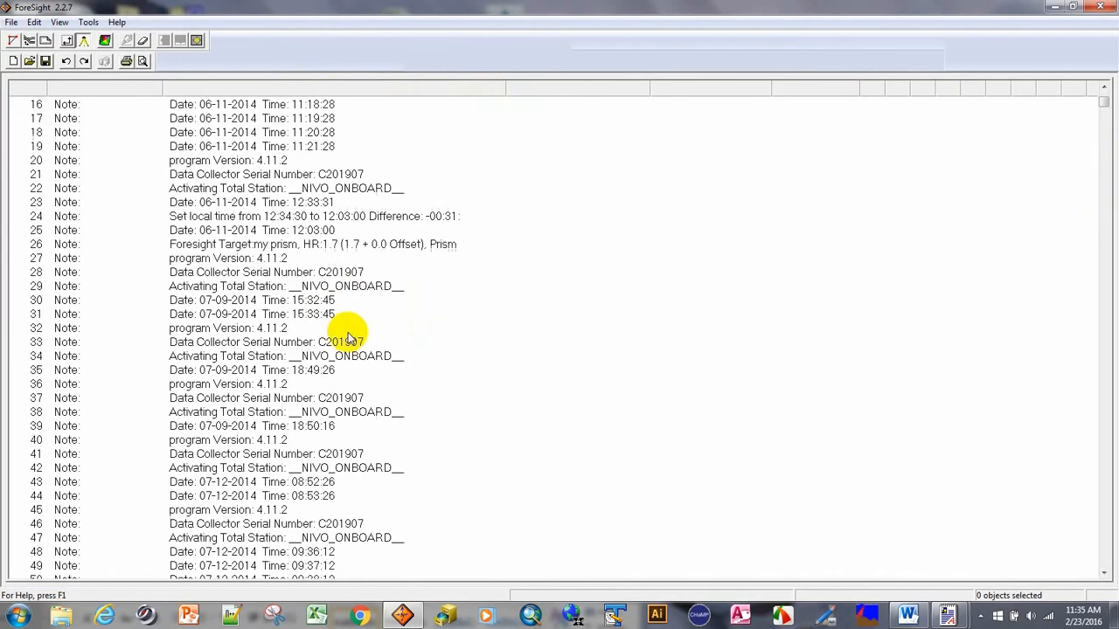
Examine the occupied-point, backsight check and side-shot records in the raw data, and return to the plan view
{"action": "scroll", "coordinate": [376, 334], "scroll_direction": "down", "scroll_amount": 20}
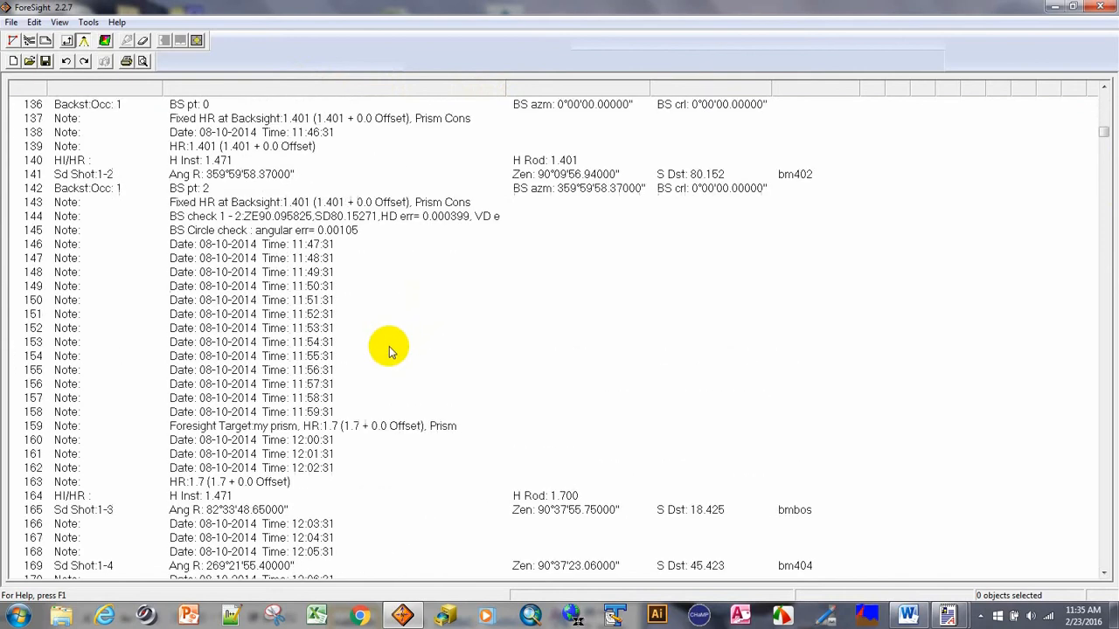
{"action": "scroll", "coordinate": [289, 437], "scroll_direction": "down", "scroll_amount": 20}
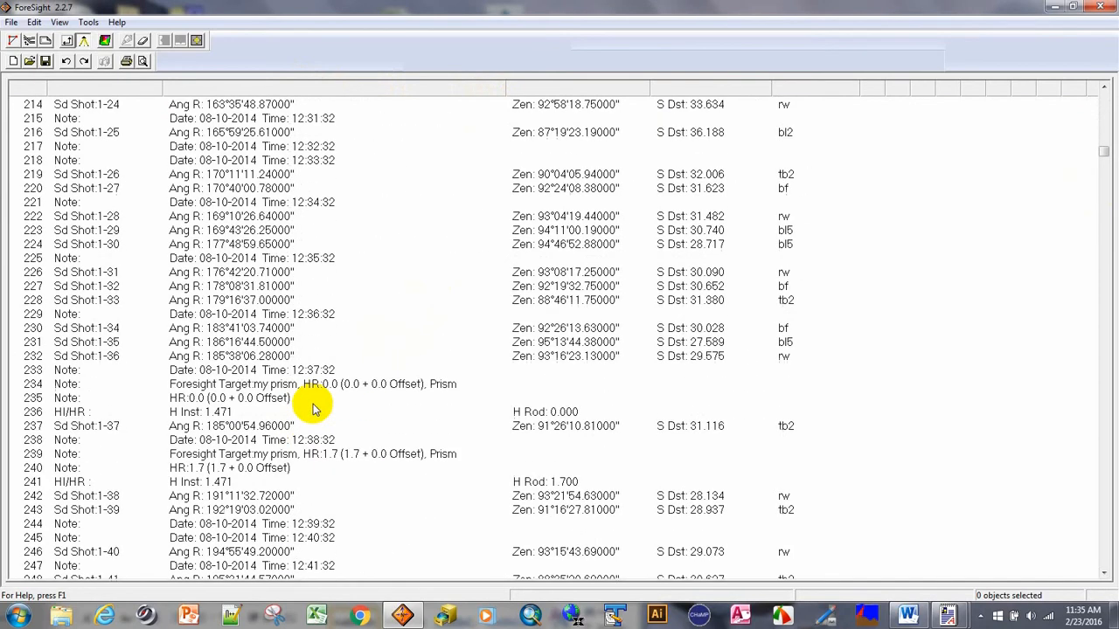
{"action": "scroll", "coordinate": [315, 411], "scroll_direction": "up", "scroll_amount": 11}
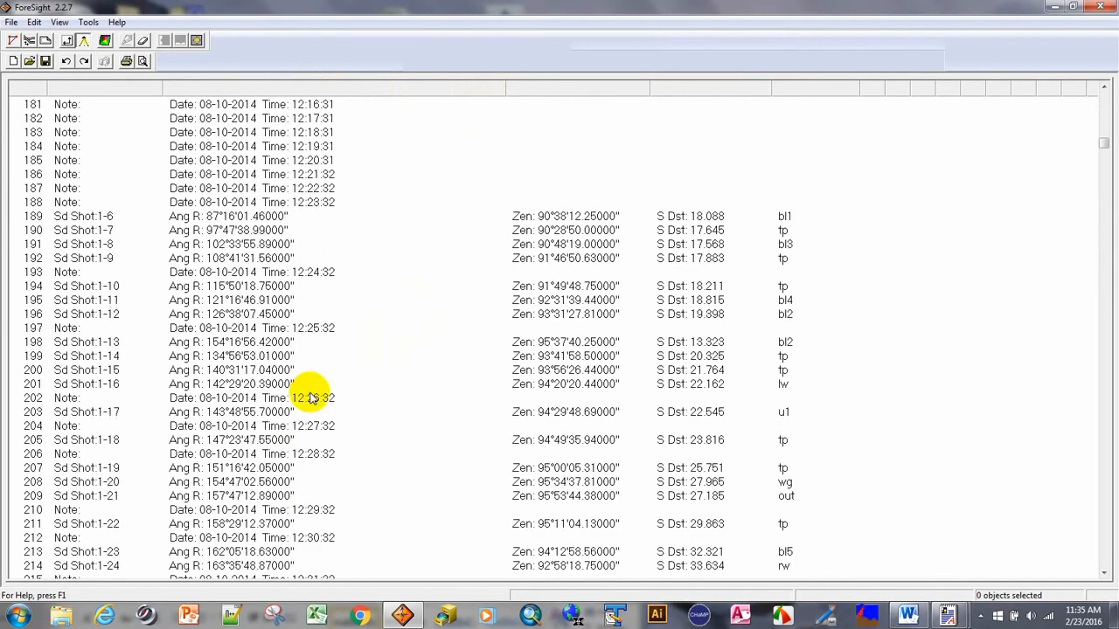
{"action": "scroll", "coordinate": [196, 368], "scroll_direction": "up", "scroll_amount": 20}
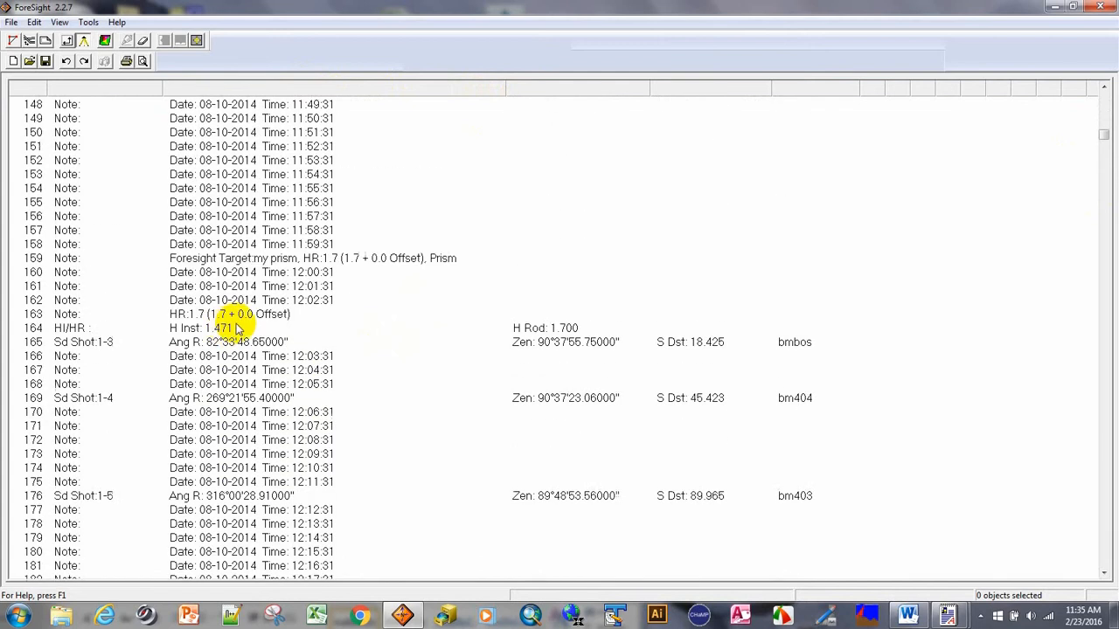
{"action": "scroll", "coordinate": [249, 322], "scroll_direction": "down", "scroll_amount": 4}
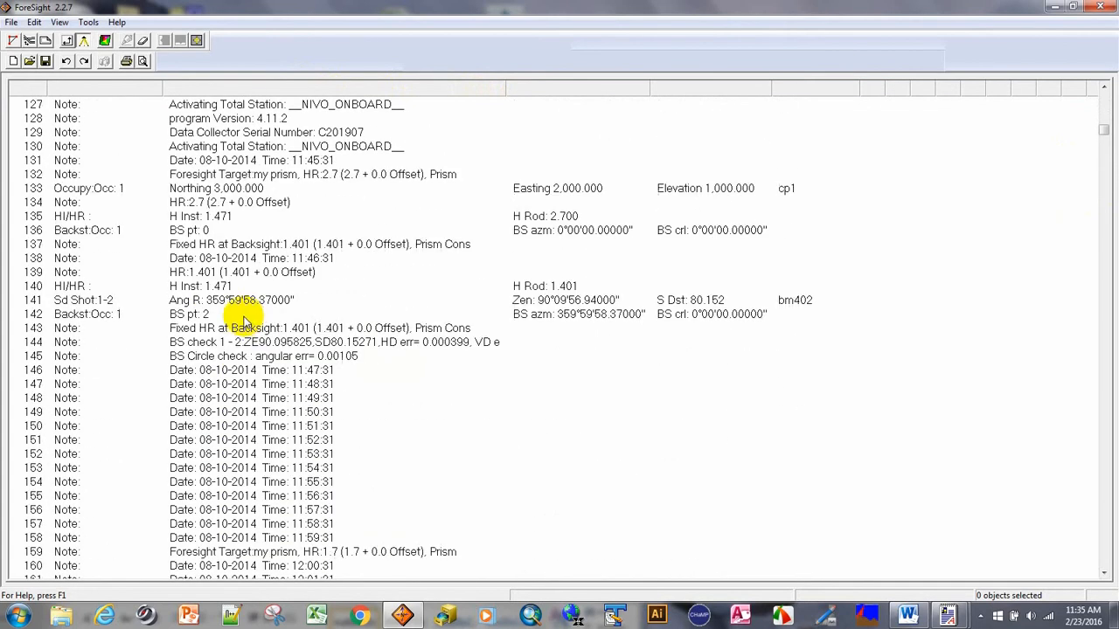
{"action": "scroll", "coordinate": [246, 323], "scroll_direction": "down", "scroll_amount": 2}
{"action": "scroll", "coordinate": [246, 314], "scroll_direction": "down", "scroll_amount": 20}
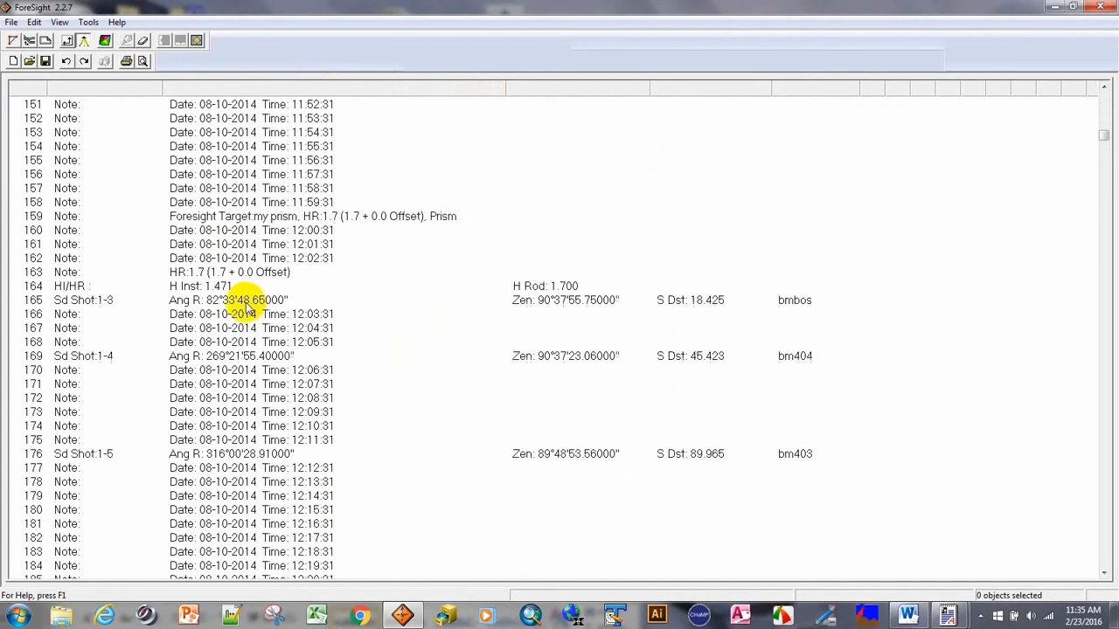
{"action": "scroll", "coordinate": [262, 299], "scroll_direction": "down", "scroll_amount": 20}
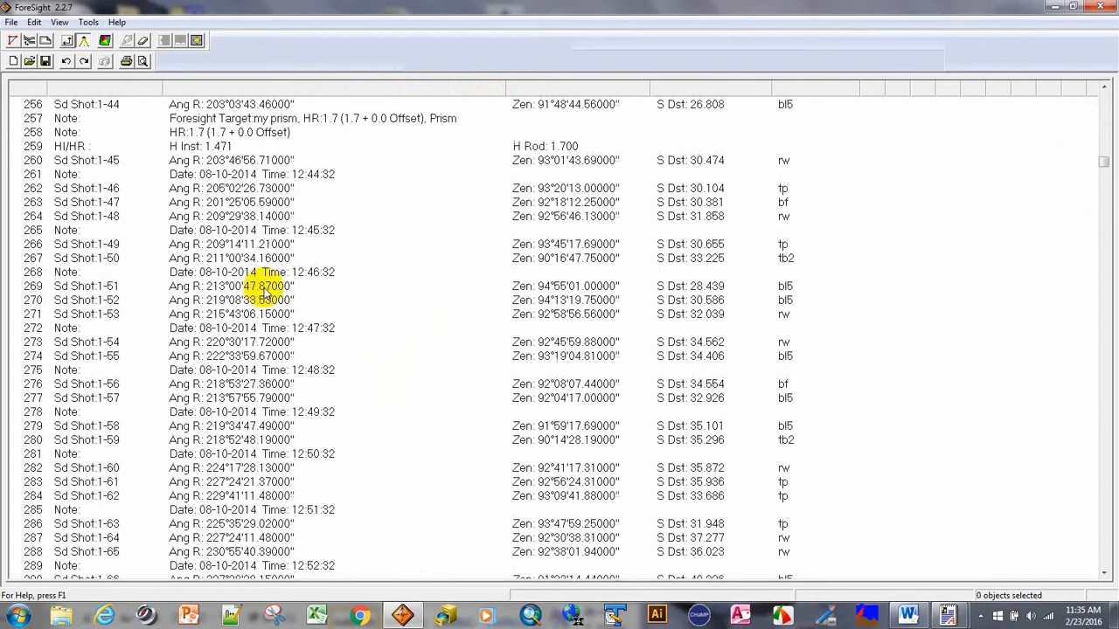
{"action": "scroll", "coordinate": [266, 297], "scroll_direction": "down", "scroll_amount": 6}
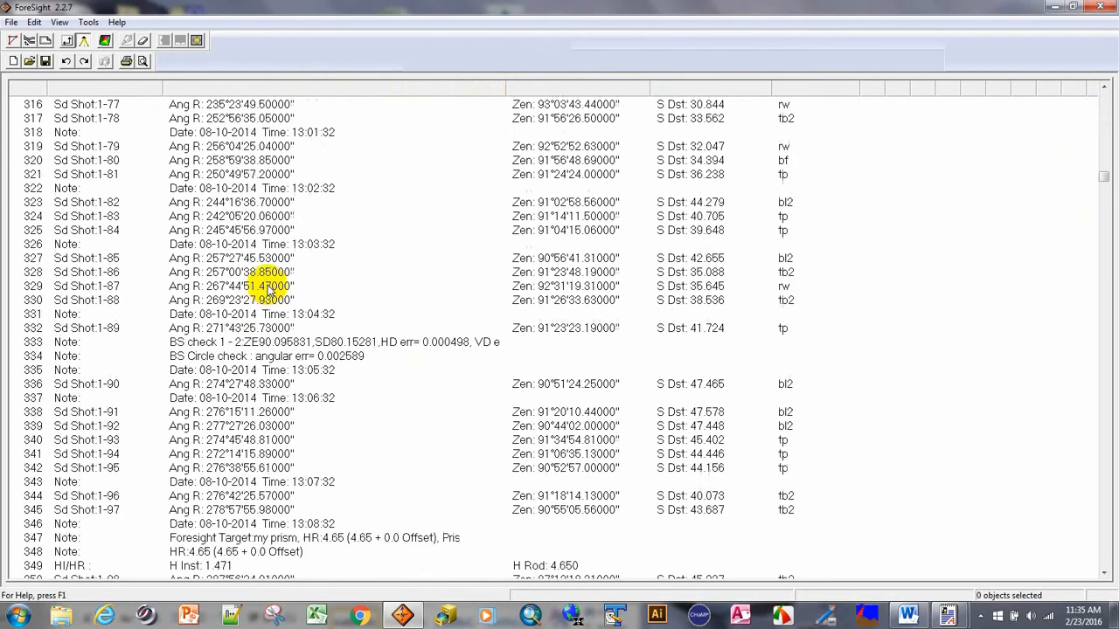
{"action": "scroll", "coordinate": [270, 288], "scroll_direction": "down", "scroll_amount": 15}
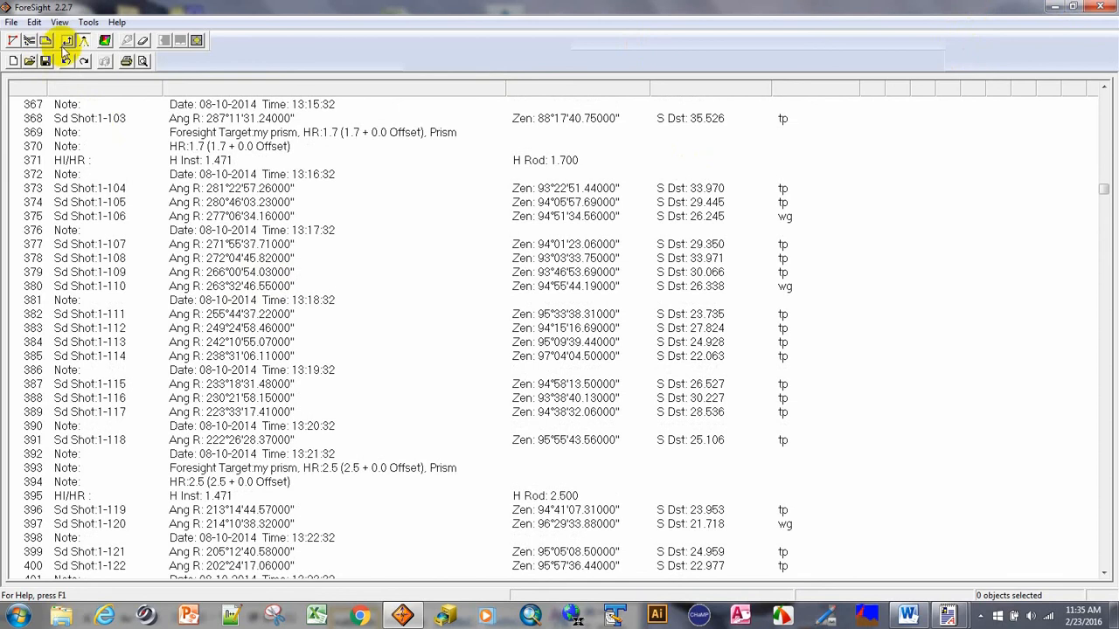
{"action": "left_click", "coordinate": [12, 41]}
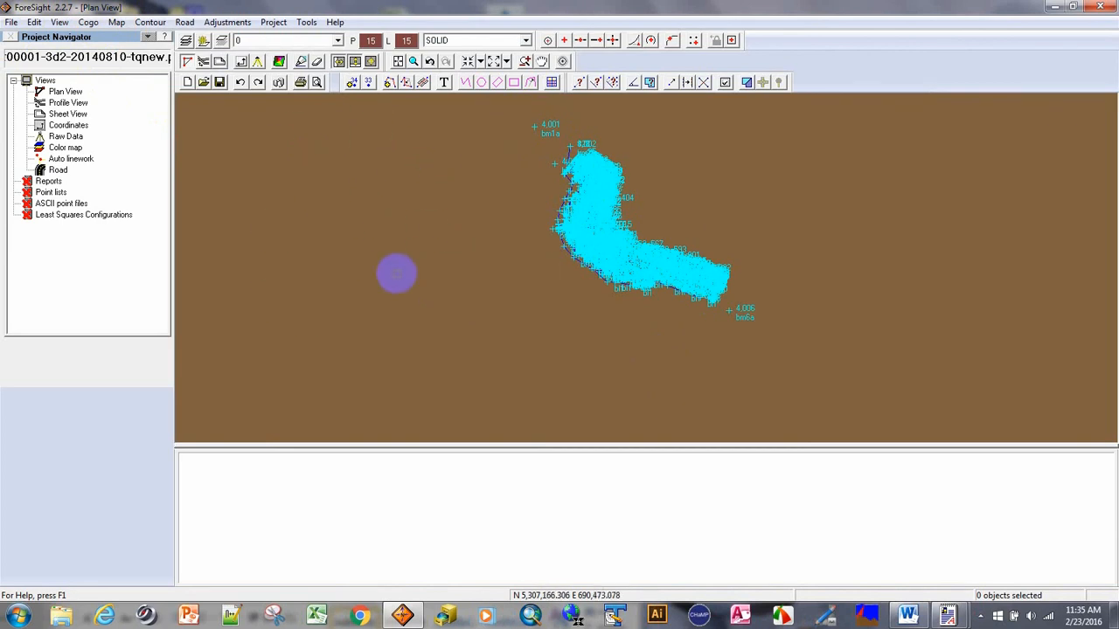
Start an ASCII coordinates export and select all survey points and benchmarks in the plan view for it
{"action": "left_click", "coordinate": [574, 225]}
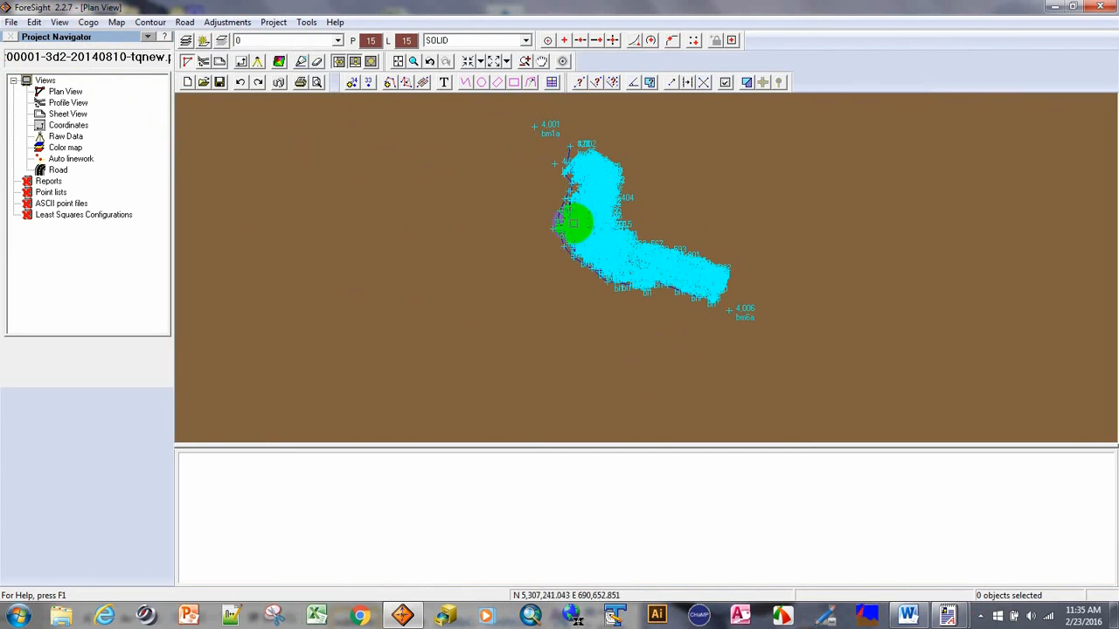
{"action": "left_click", "coordinate": [10, 24]}
{"action": "mouse_move", "coordinate": [48, 137]}
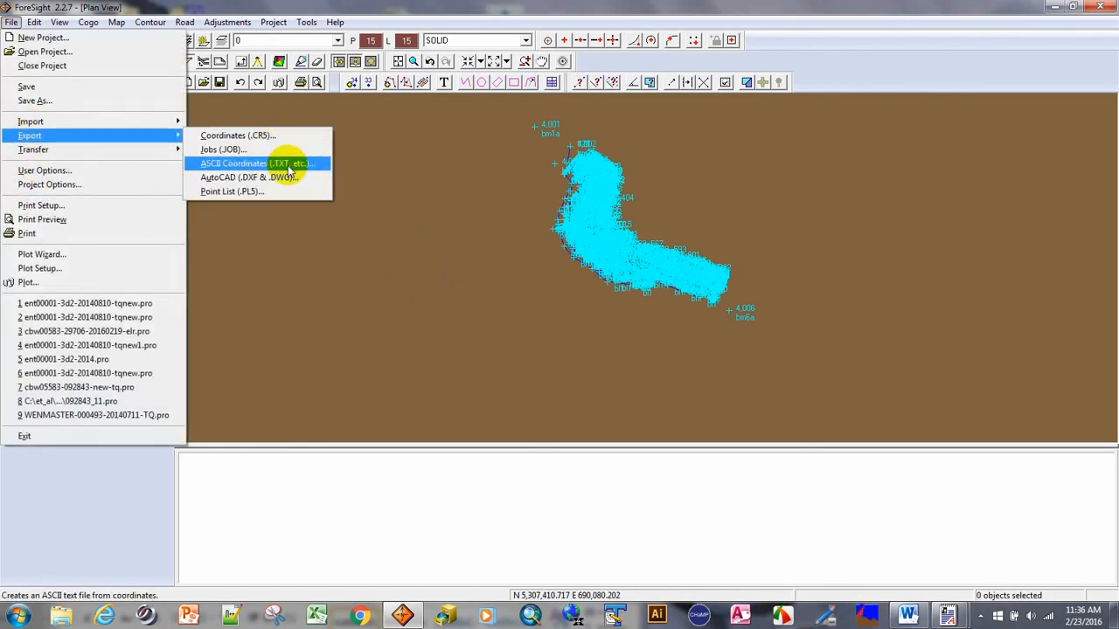
{"action": "left_click", "coordinate": [289, 165]}
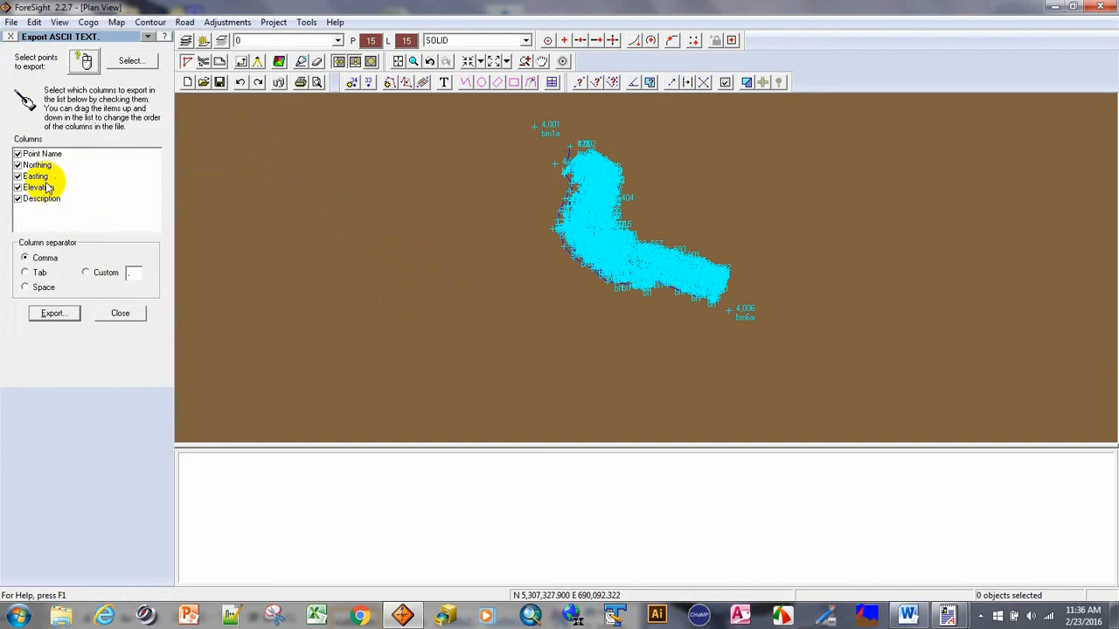
{"action": "left_click", "coordinate": [86, 62]}
{"action": "left_click_drag", "start_coordinate": [498, 103], "coordinate": [838, 405]}
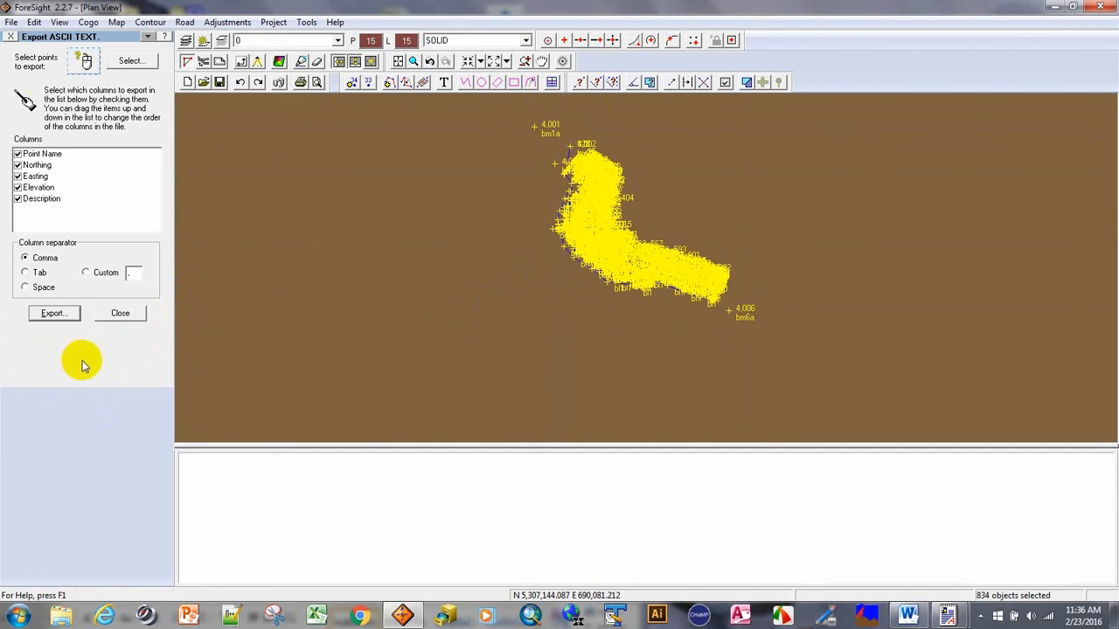
Export the selected points to a text file named 2011Topo3d2 in the ent00001-3d2-20140810-tqnew folder and close the export tool
{"action": "left_click", "coordinate": [38, 316]}
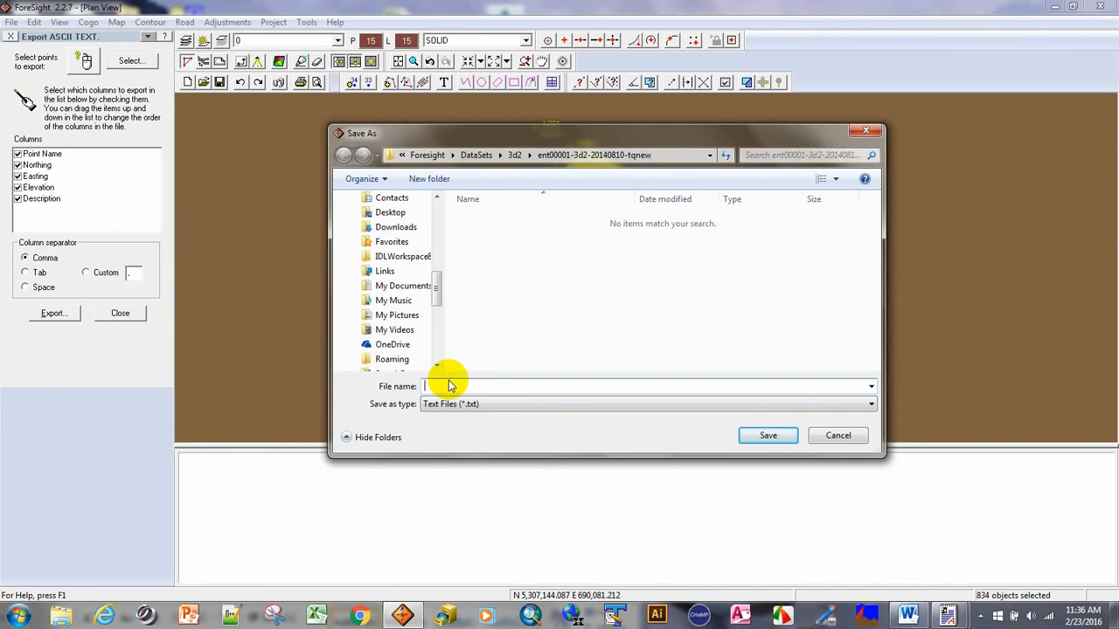
{"action": "type", "text": "201"}
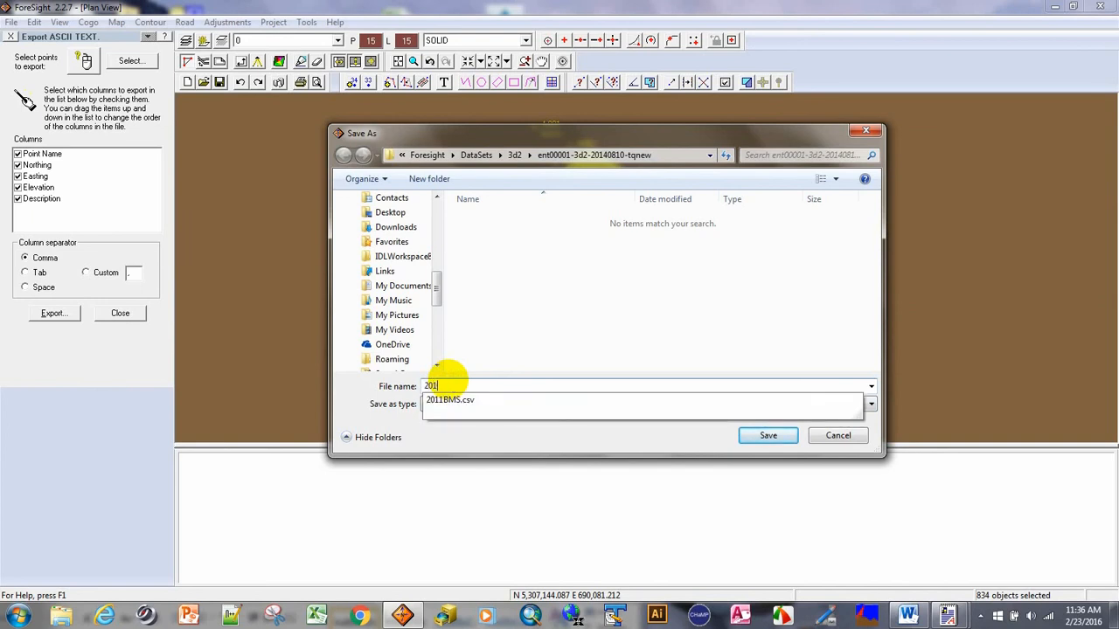
{"action": "type", "text": "1Topo3d2"}
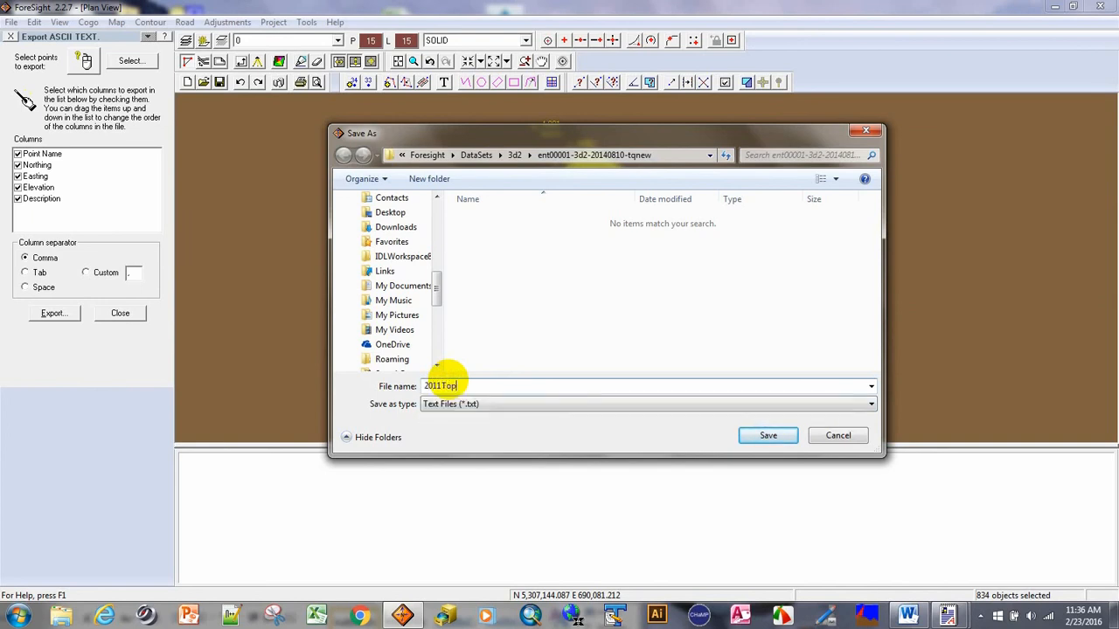
{"action": "left_click", "coordinate": [782, 439]}
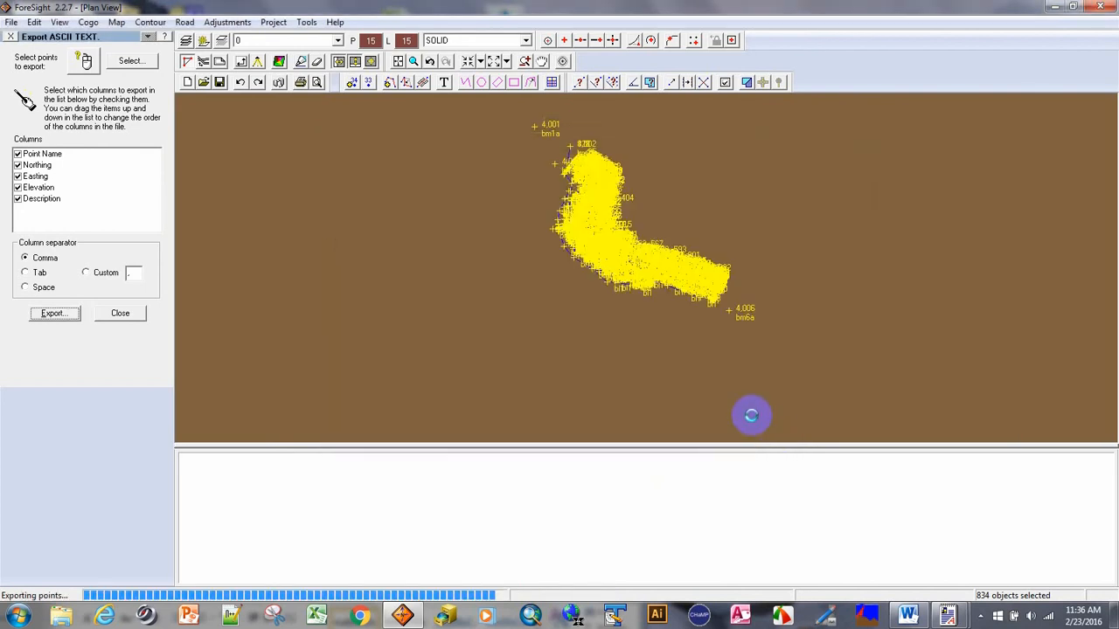
{"action": "left_click", "coordinate": [11, 37]}
Set up an AutoCAD DXF export of all objects with point label text height 1 m and vertical spacing 1 m
{"action": "left_click", "coordinate": [13, 24]}
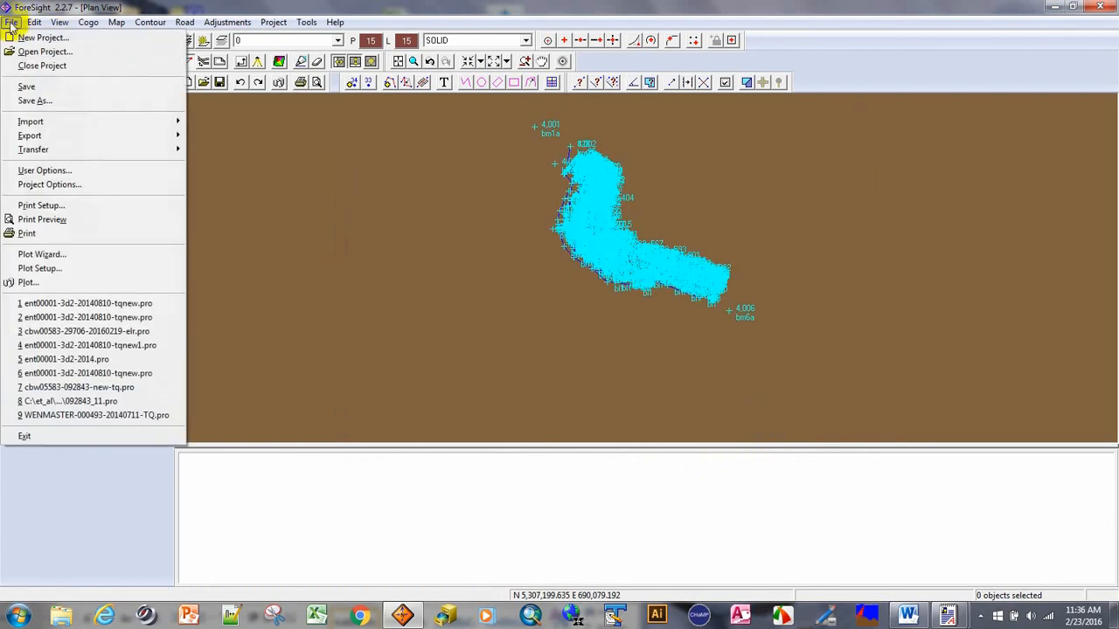
{"action": "mouse_move", "coordinate": [109, 136]}
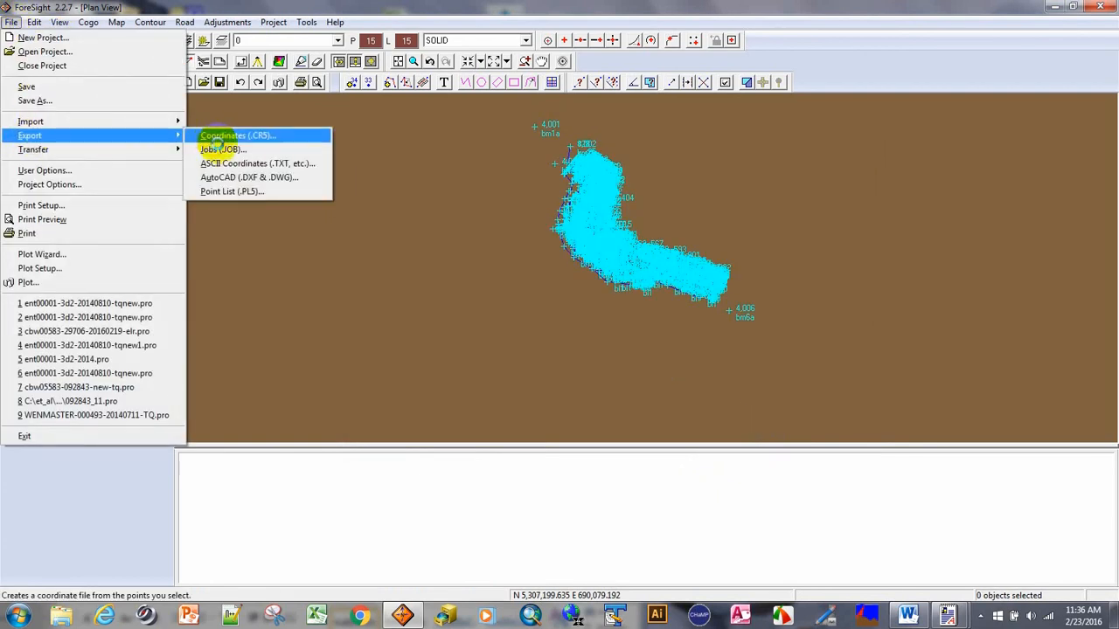
{"action": "left_click", "coordinate": [257, 179]}
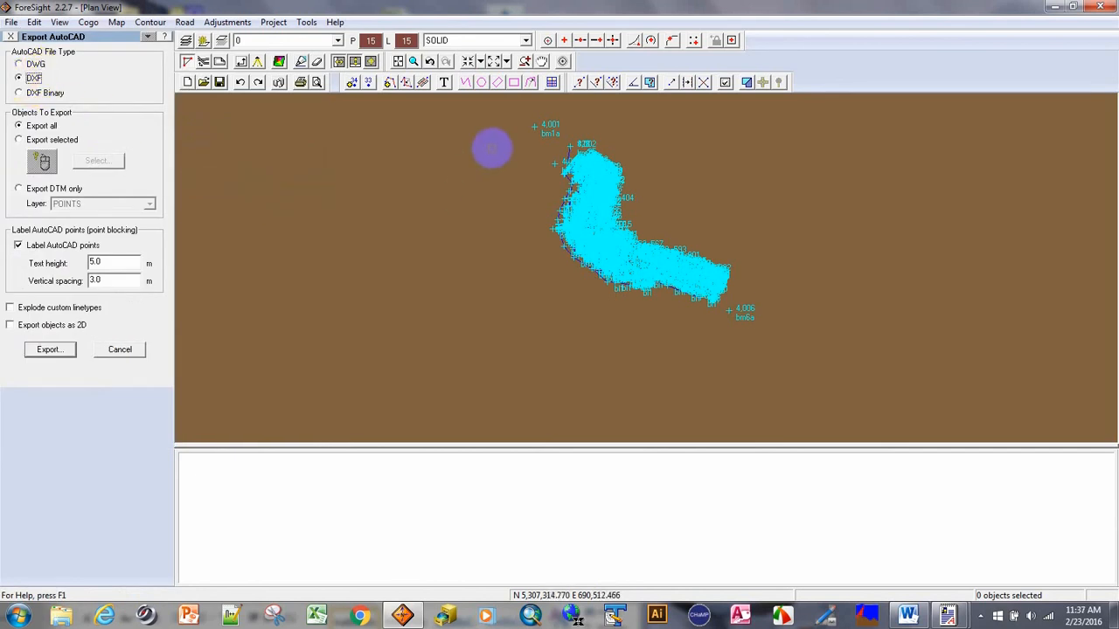
{"action": "left_click", "coordinate": [46, 162]}
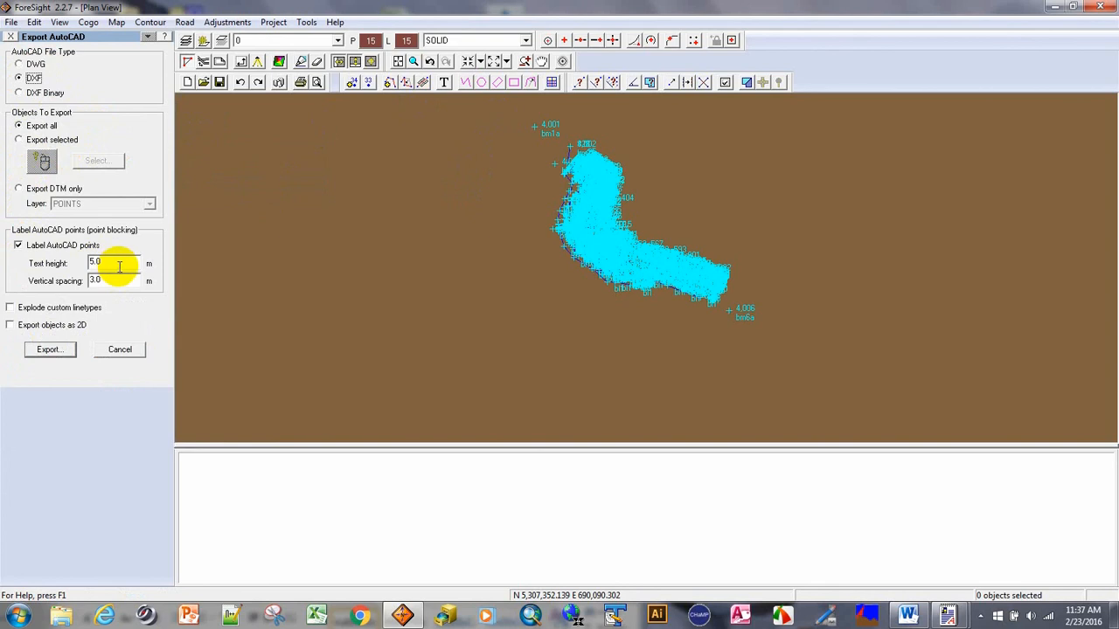
{"action": "type", "text": "1"}
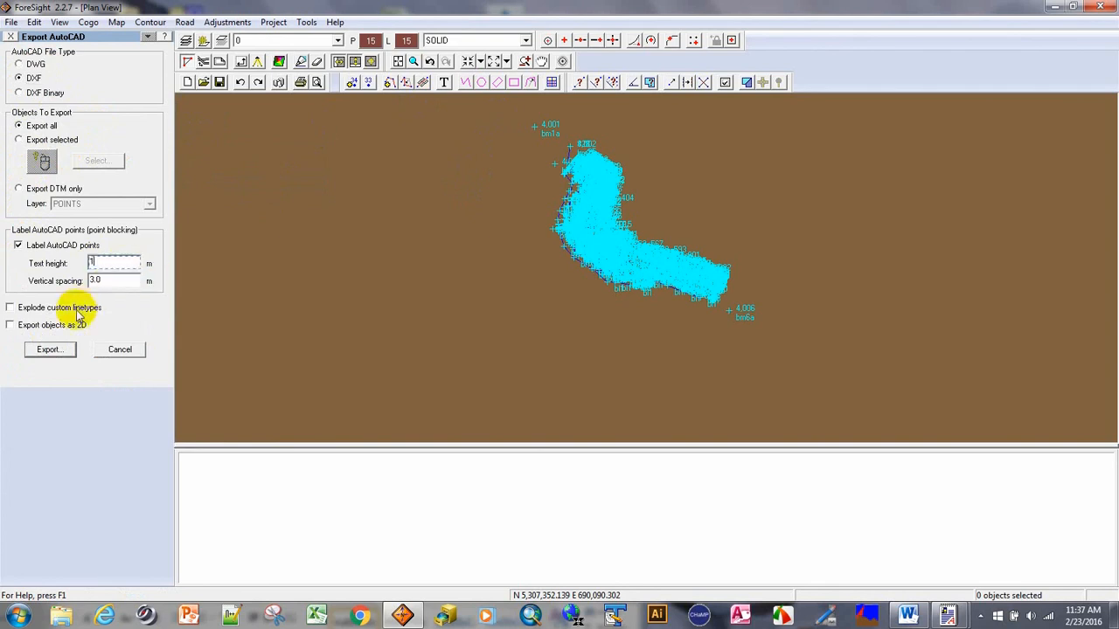
{"action": "type", "text": "1"}
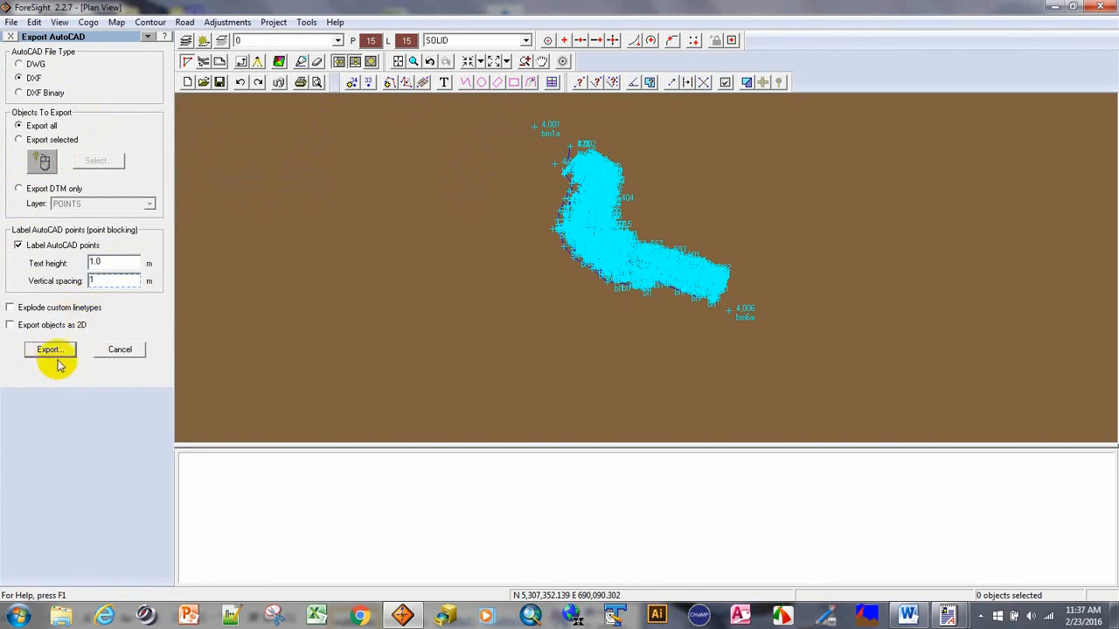
Export the drawing as ent00001-3d2-20140810-tqnewKD.dxf in the ent00001-3d2-20140810-tqnew folder
{"action": "left_click", "coordinate": [50, 350]}
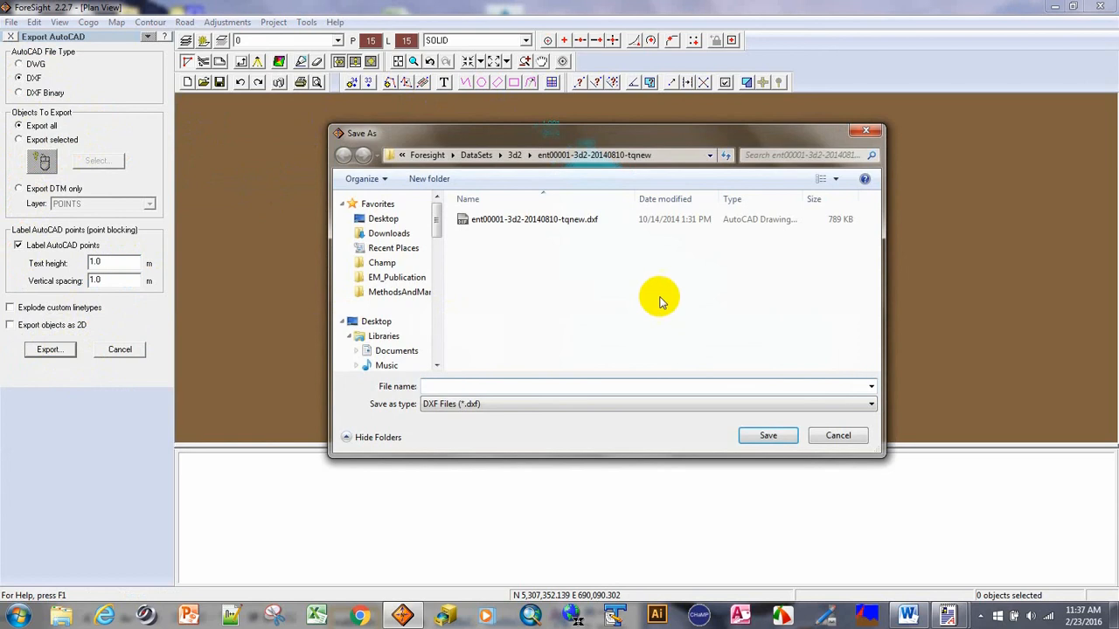
{"action": "left_click", "coordinate": [515, 156]}
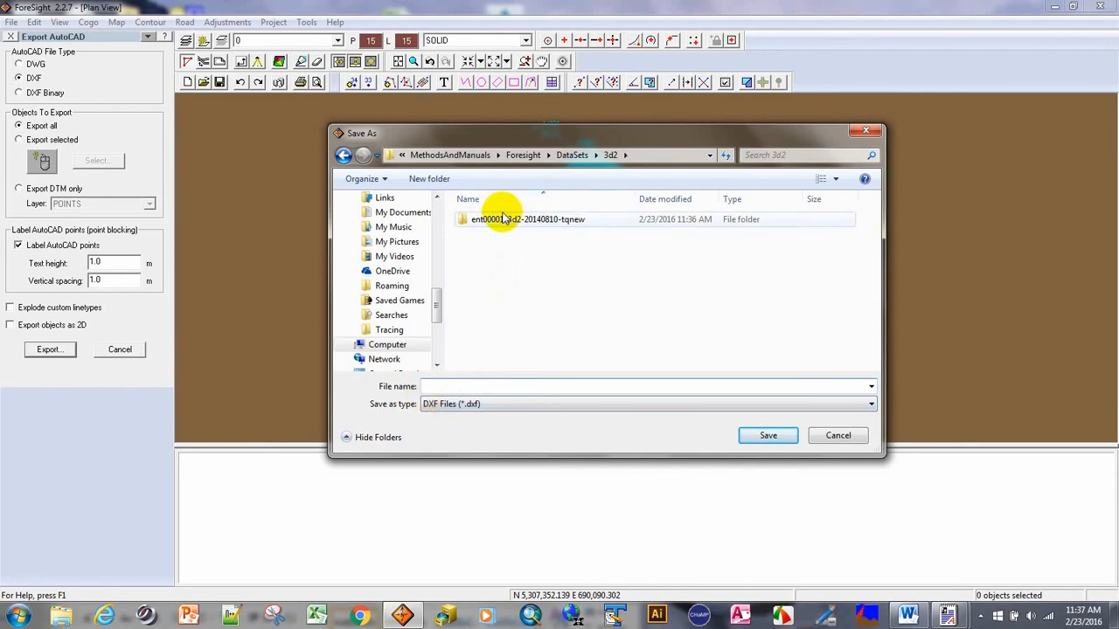
{"action": "double_click", "coordinate": [499, 223]}
{"action": "left_click", "coordinate": [529, 223]}
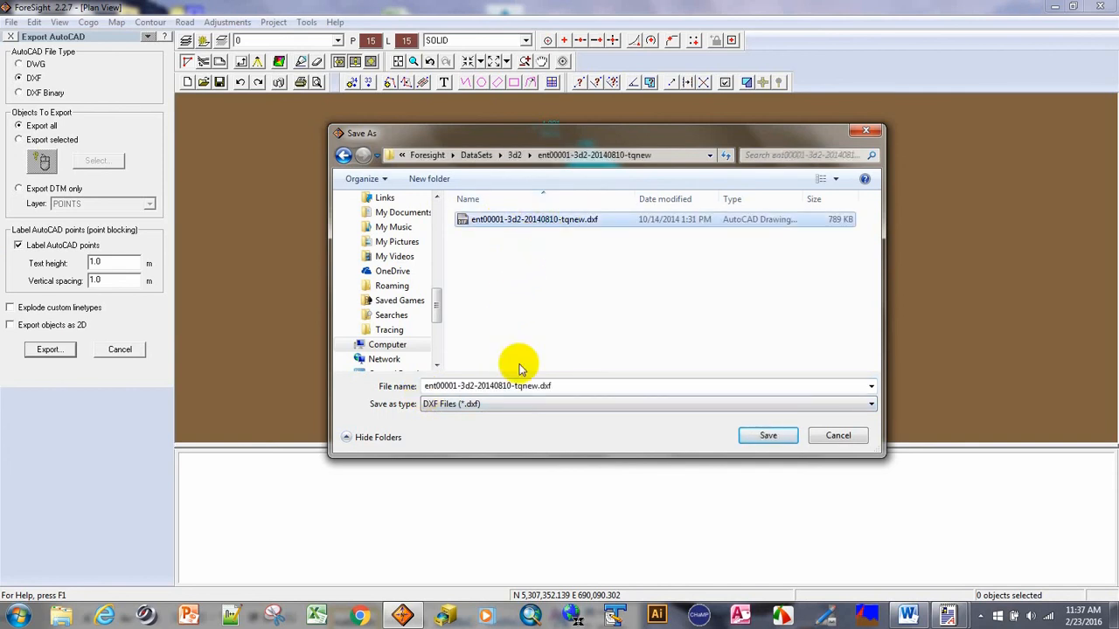
{"action": "double_click", "coordinate": [536, 385]}
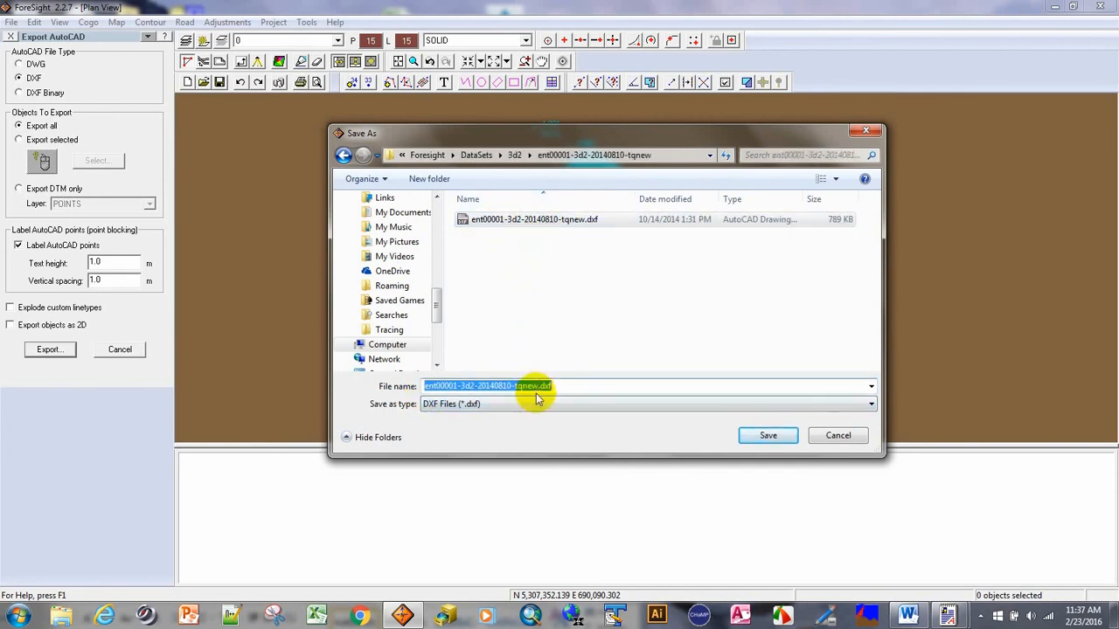
{"action": "left_click", "coordinate": [536, 385]}
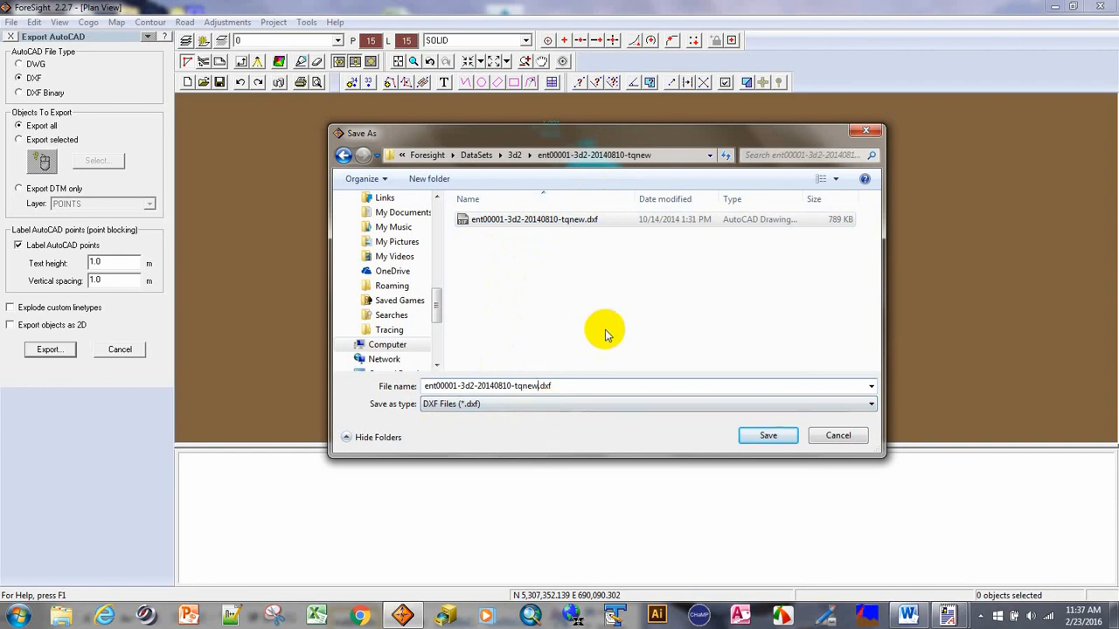
{"action": "type", "text": "KD"}
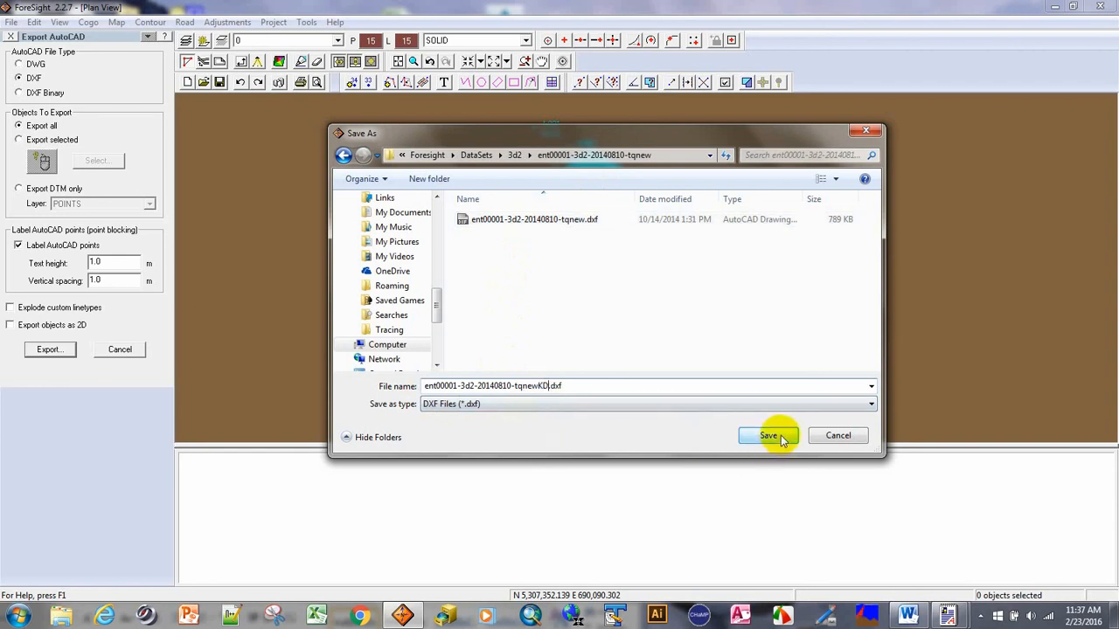
{"action": "left_click", "coordinate": [781, 437]}
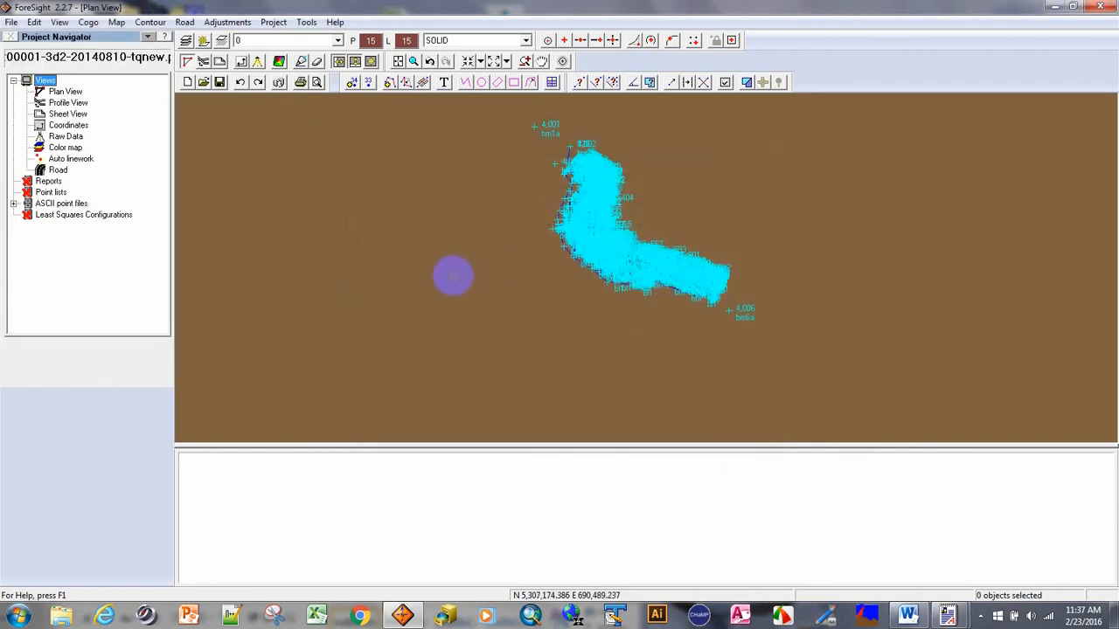